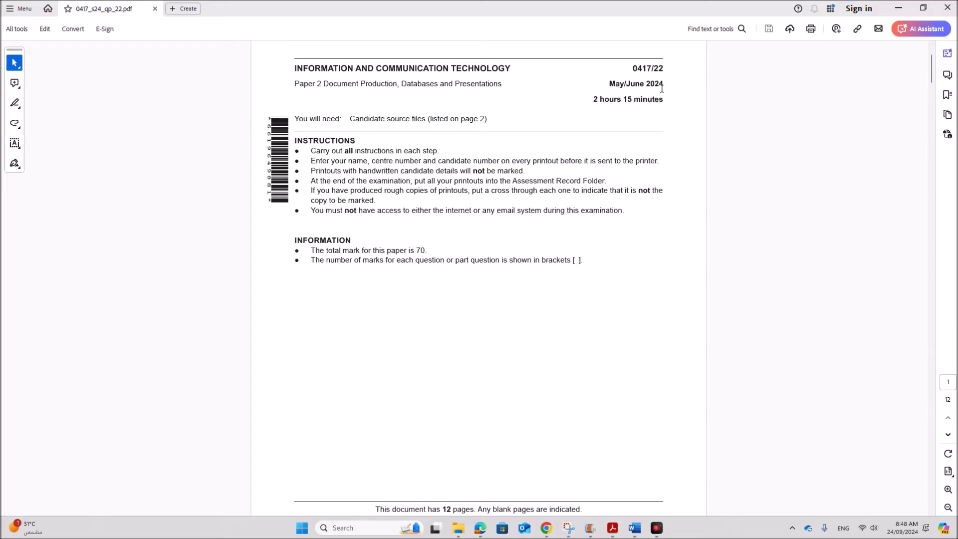
Read the exam paper through page 2's source files and Task 1/2 instructions, then bring up the June 2024 22 folder
{"action": "scroll", "coordinate": [516, 394], "scroll_direction": "down", "scroll_amount": 8}
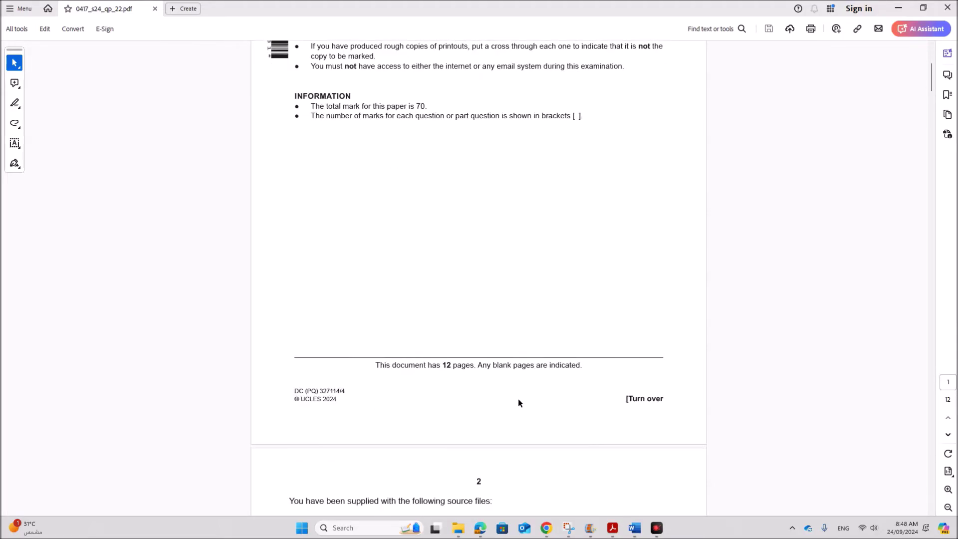
{"action": "scroll", "coordinate": [516, 395], "scroll_direction": "down", "scroll_amount": 2}
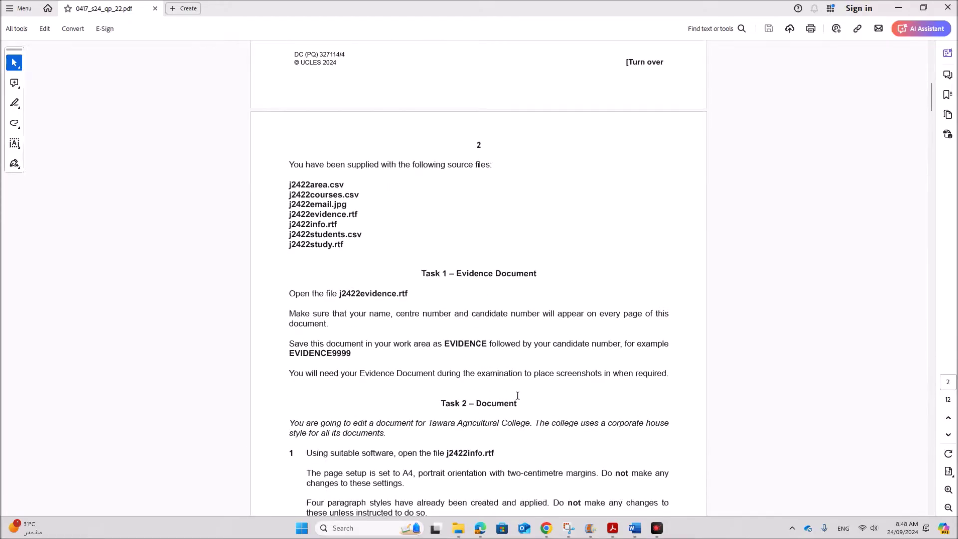
{"action": "scroll", "coordinate": [519, 390], "scroll_direction": "down", "scroll_amount": 1}
{"action": "scroll", "coordinate": [519, 390], "scroll_direction": "down", "scroll_amount": 1}
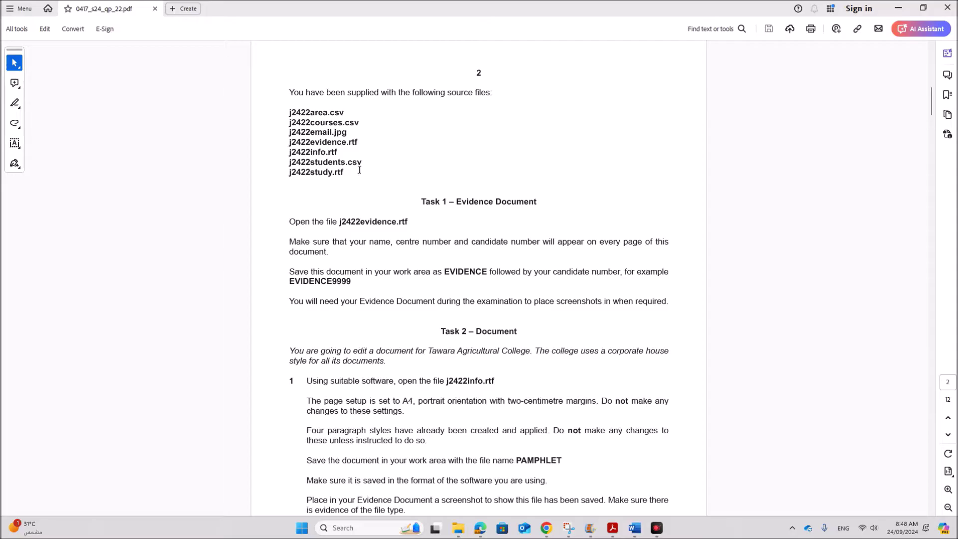
{"action": "left_click", "coordinate": [465, 532]}
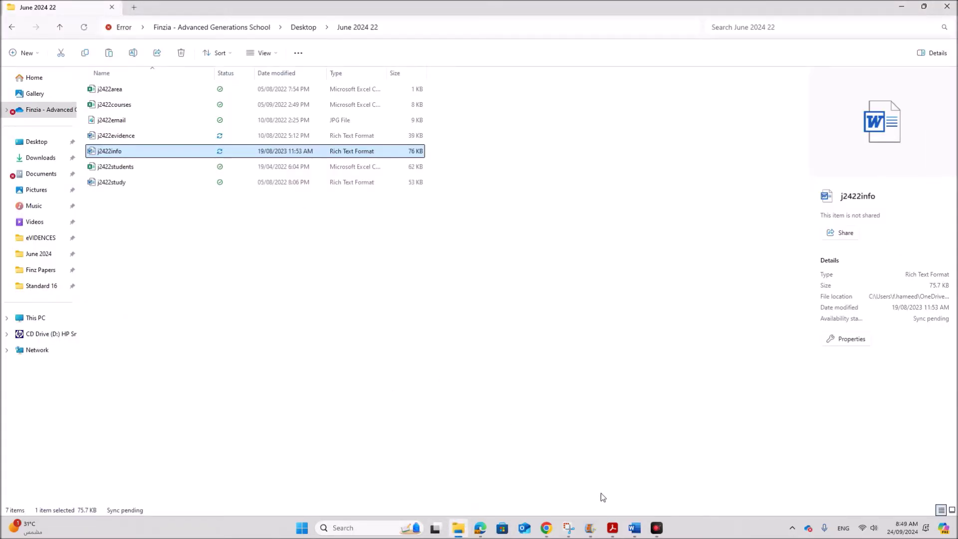
{"action": "left_click", "coordinate": [612, 528]}
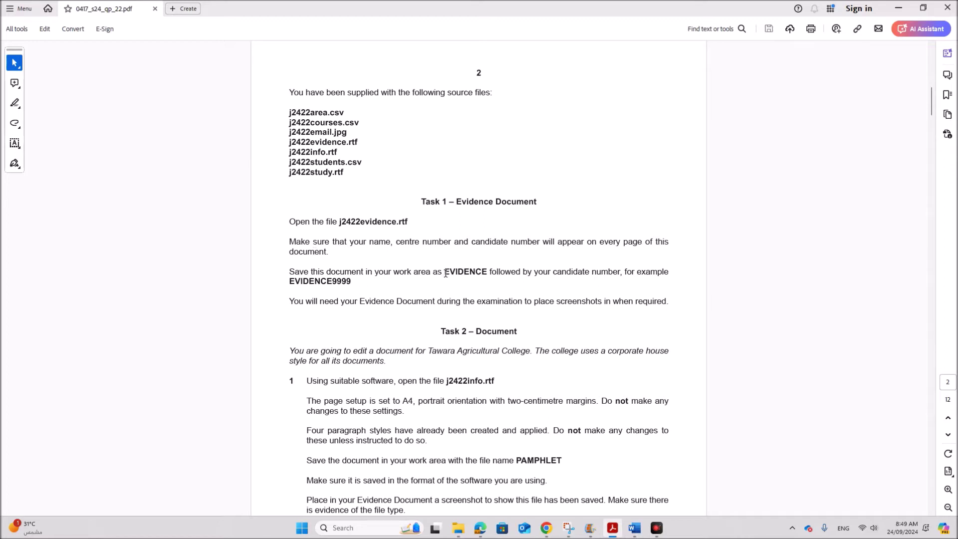
{"action": "mouse_move", "coordinate": [632, 528]}
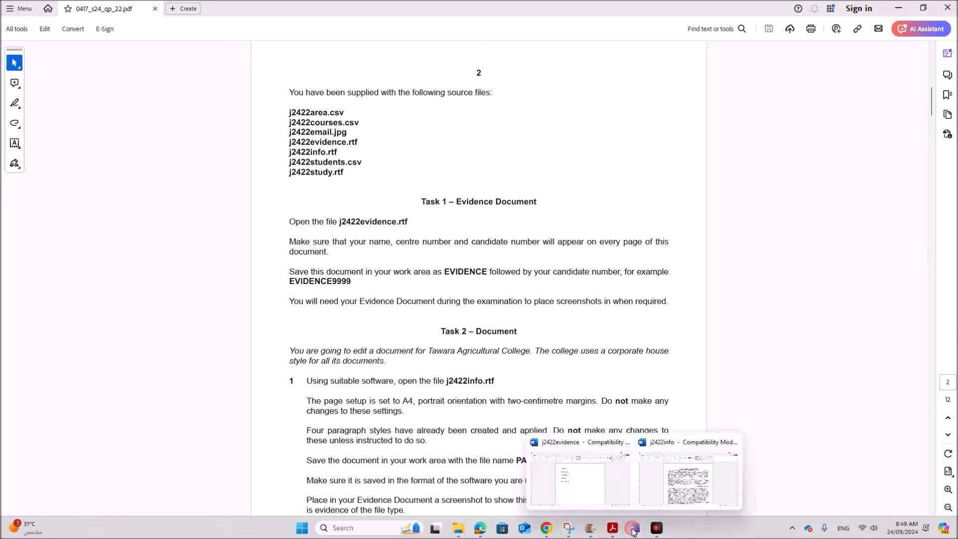
Save the j2422evidence document as EVIDENCE1234 in Rich Text Format in the June 2024 22 folder
{"action": "left_click", "coordinate": [585, 486]}
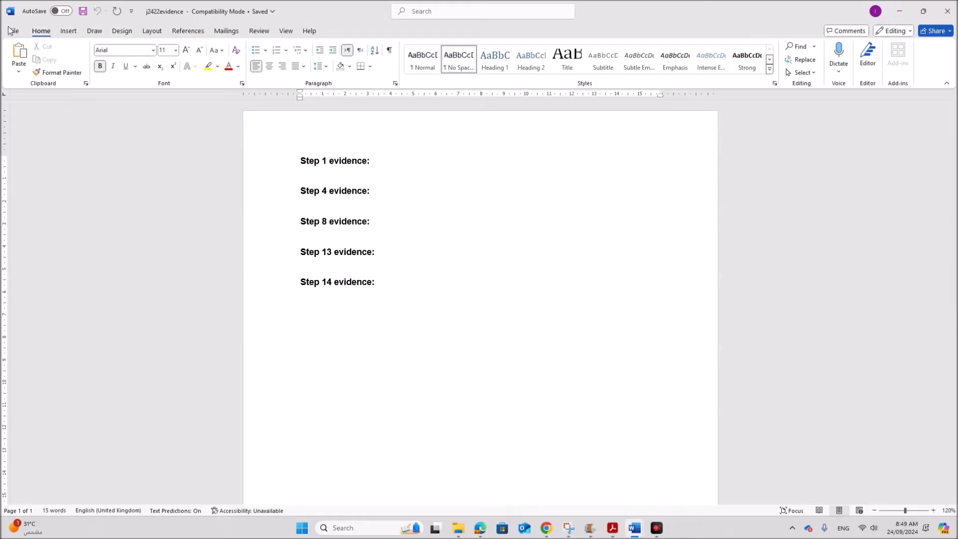
{"action": "left_click", "coordinate": [14, 31]}
{"action": "left_click", "coordinate": [33, 204]}
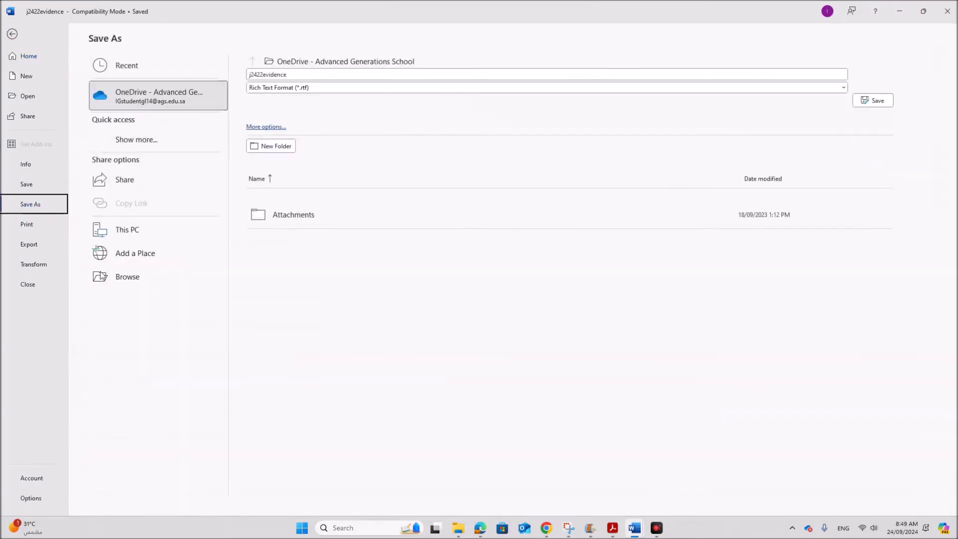
{"action": "left_click", "coordinate": [102, 278]}
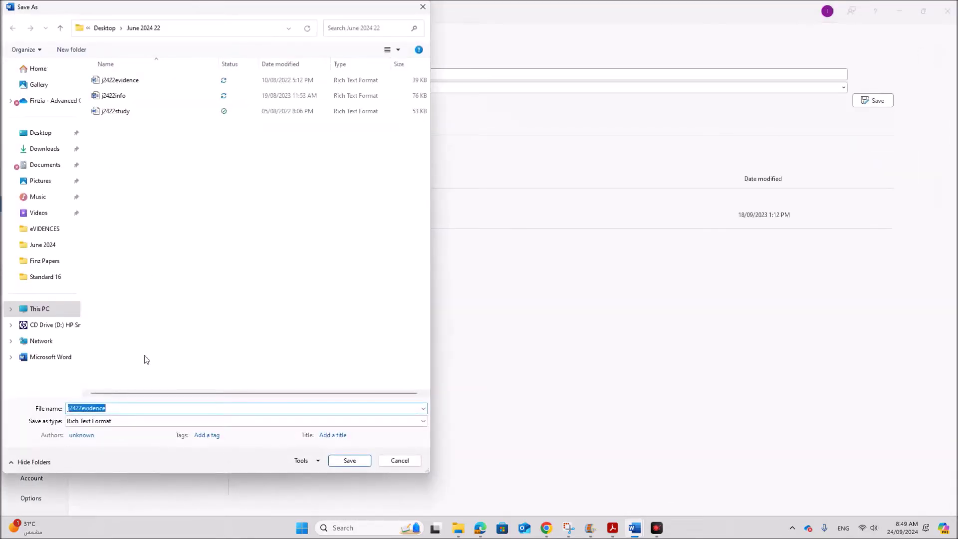
{"action": "type", "text": "EVIDENCE1234"}
{"action": "left_click", "coordinate": [349, 460]}
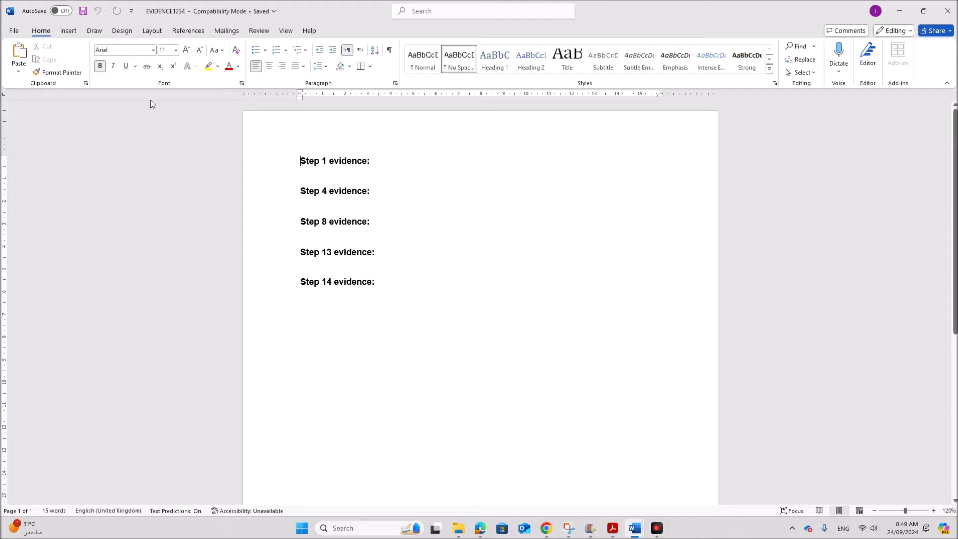
Insert a Blank (Three Columns) header with the candidate's name, centre number and candidate number, then close it
{"action": "left_click", "coordinate": [70, 31]}
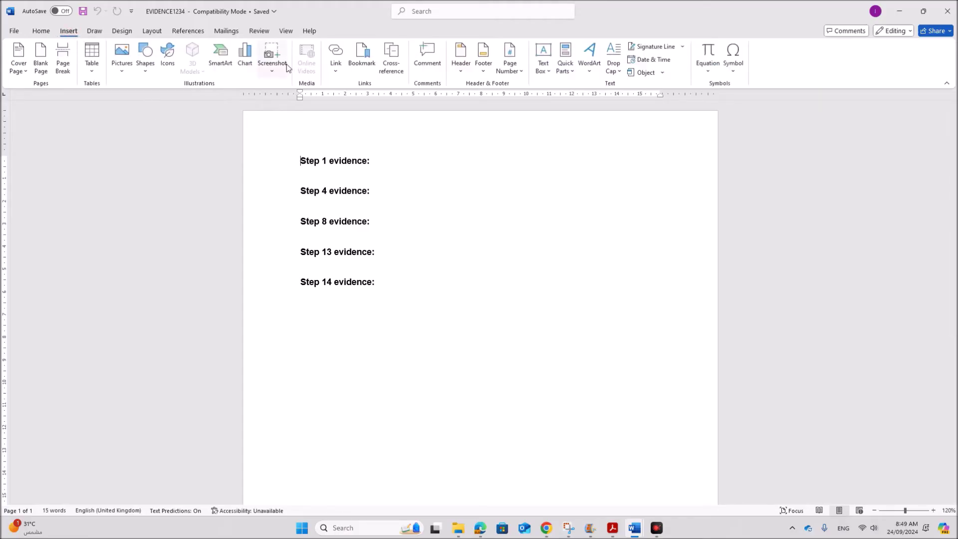
{"action": "left_click", "coordinate": [461, 70]}
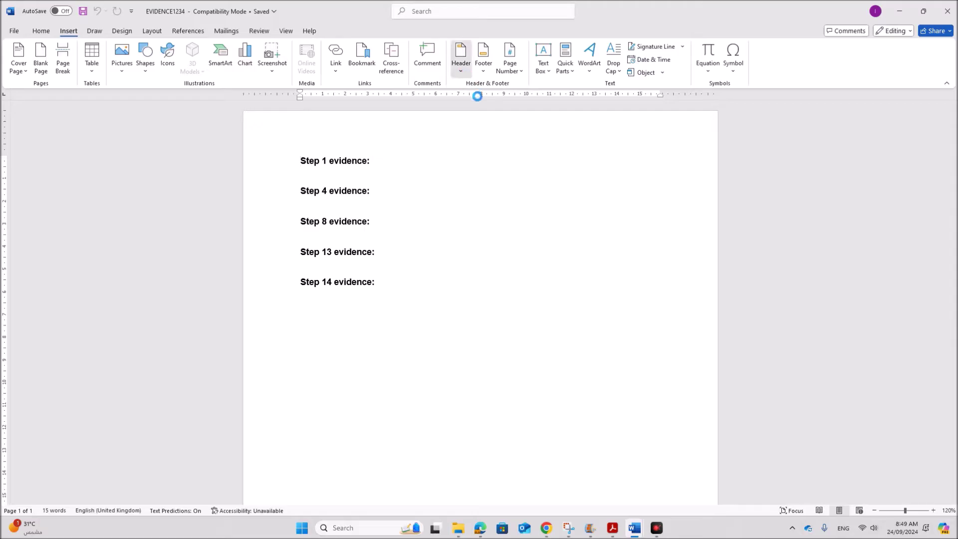
{"action": "left_click", "coordinate": [500, 186]}
{"action": "left_click", "coordinate": [333, 144]}
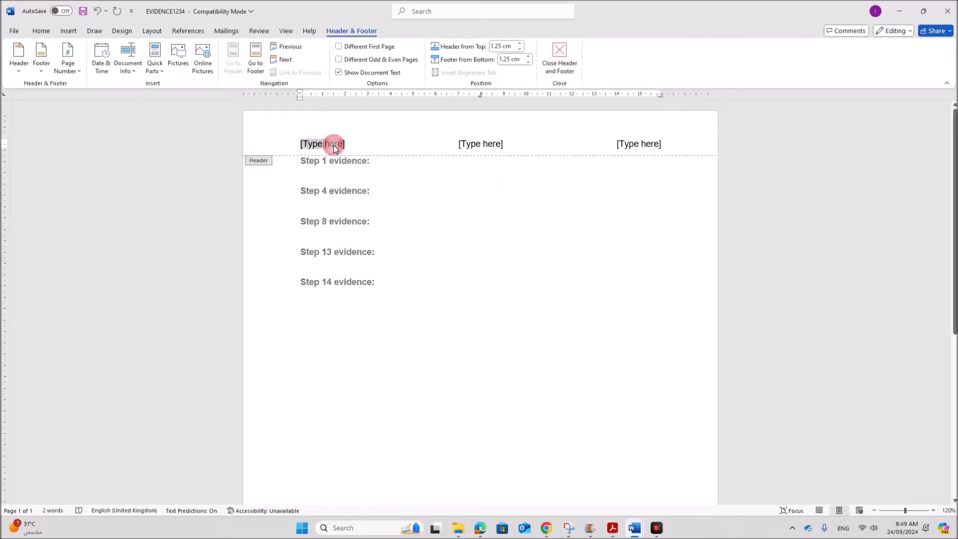
{"action": "type", "text": "Name"}
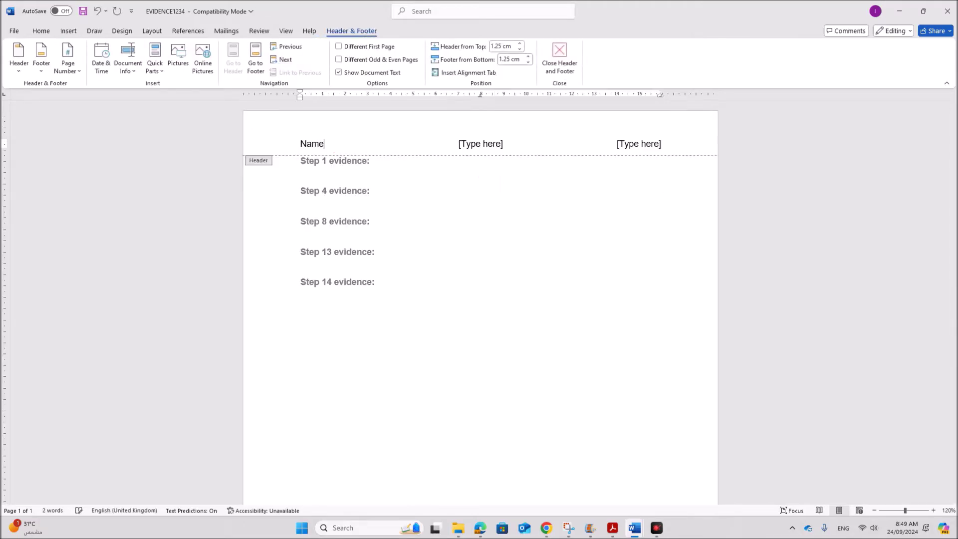
{"action": "left_click", "coordinate": [496, 144]}
{"action": "type", "text": "Z"}
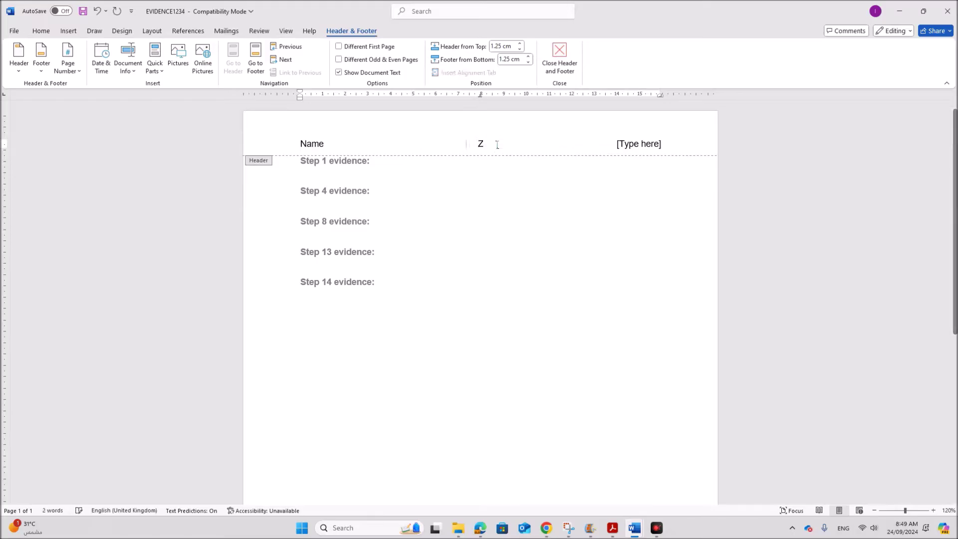
{"action": "type", "text": "Z123"}
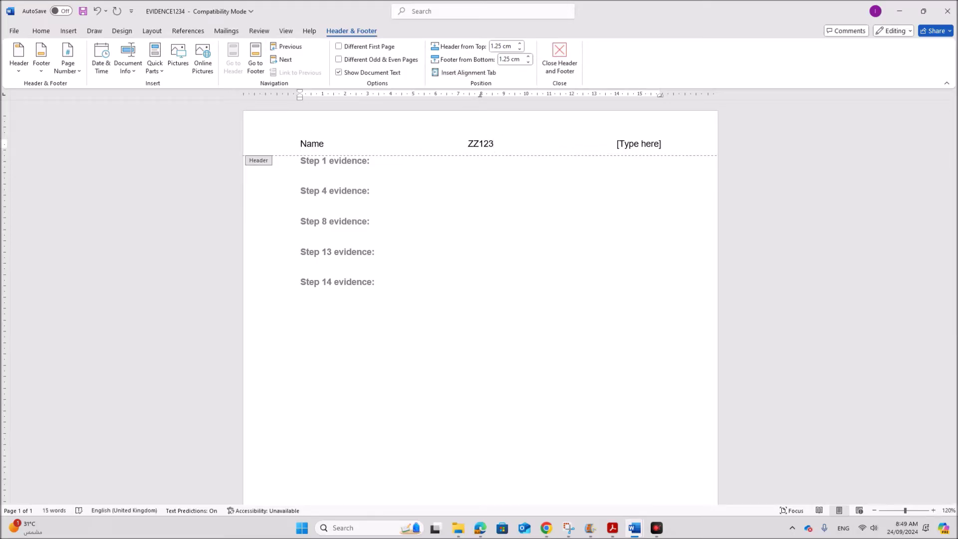
{"action": "left_click", "coordinate": [631, 144]}
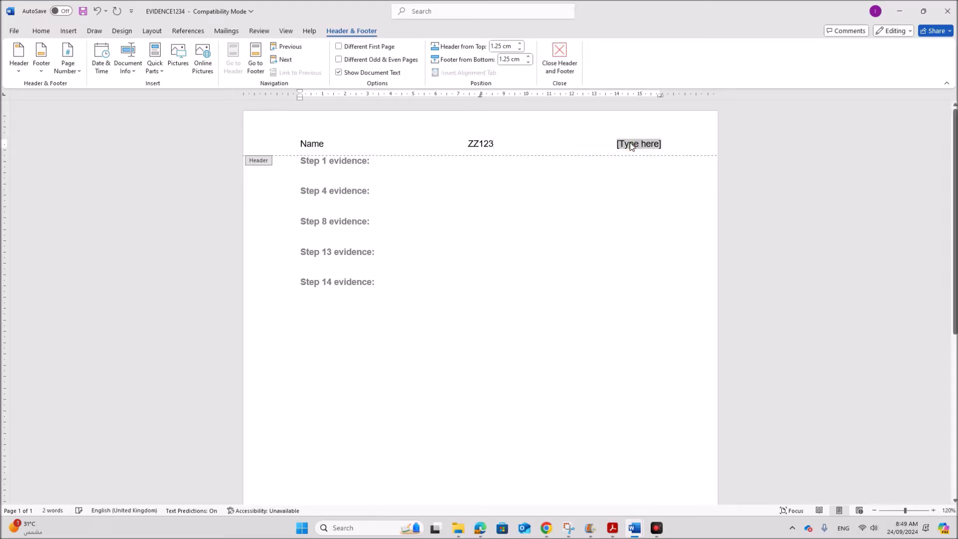
{"action": "type", "text": "1234"}
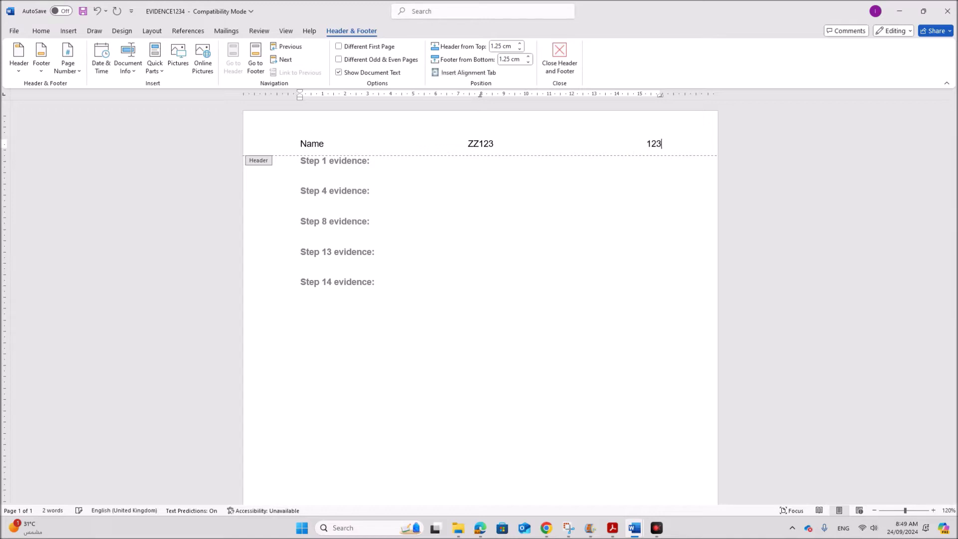
{"action": "left_click", "coordinate": [561, 71]}
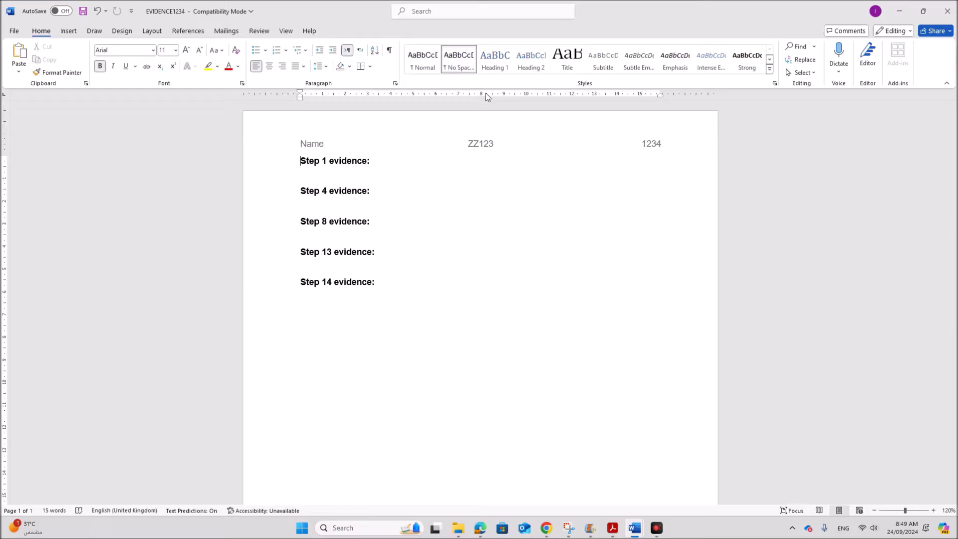
Find the file name j2422info.rtf in question 1 and bring that document up in Word
{"action": "left_click", "coordinate": [607, 479]}
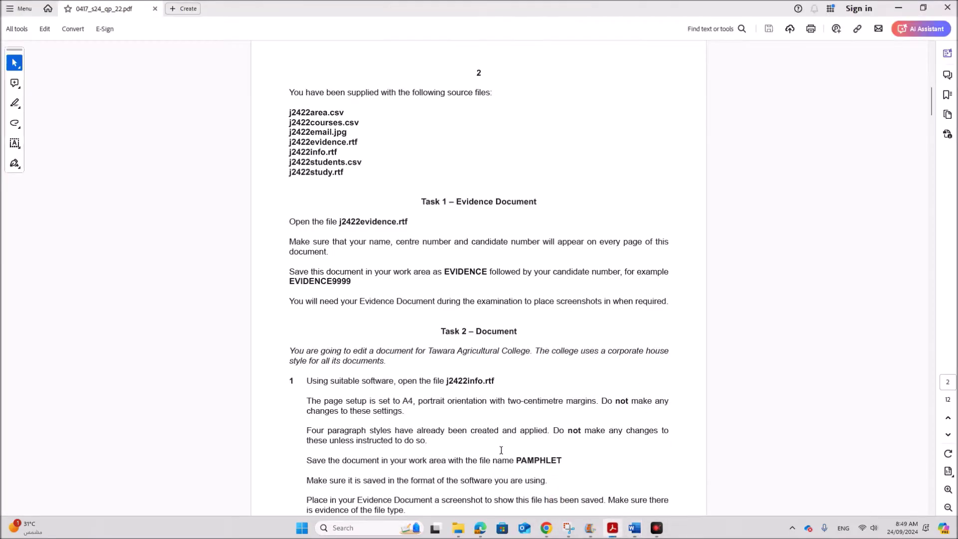
{"action": "scroll", "coordinate": [470, 391], "scroll_direction": "down", "scroll_amount": 3}
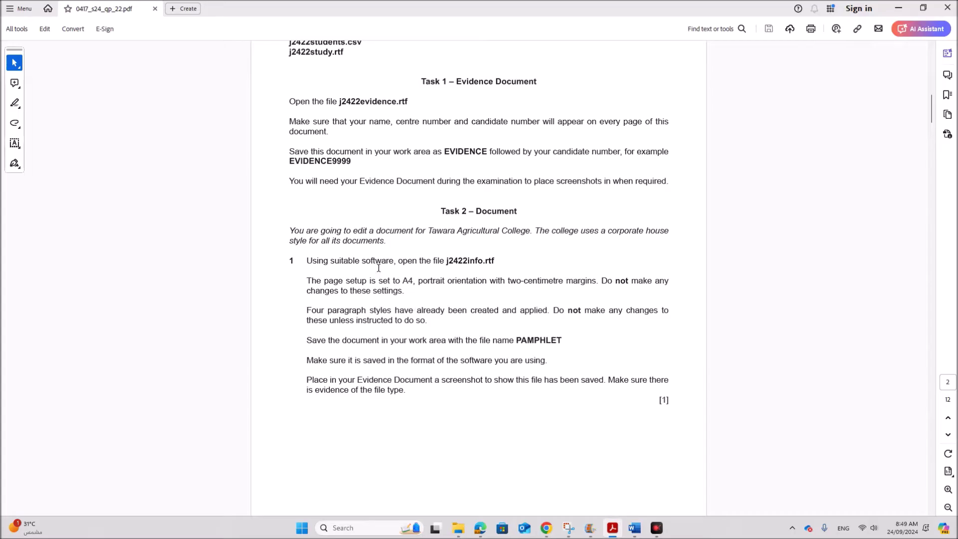
{"action": "left_click_drag", "start_coordinate": [446, 262], "coordinate": [495, 260]}
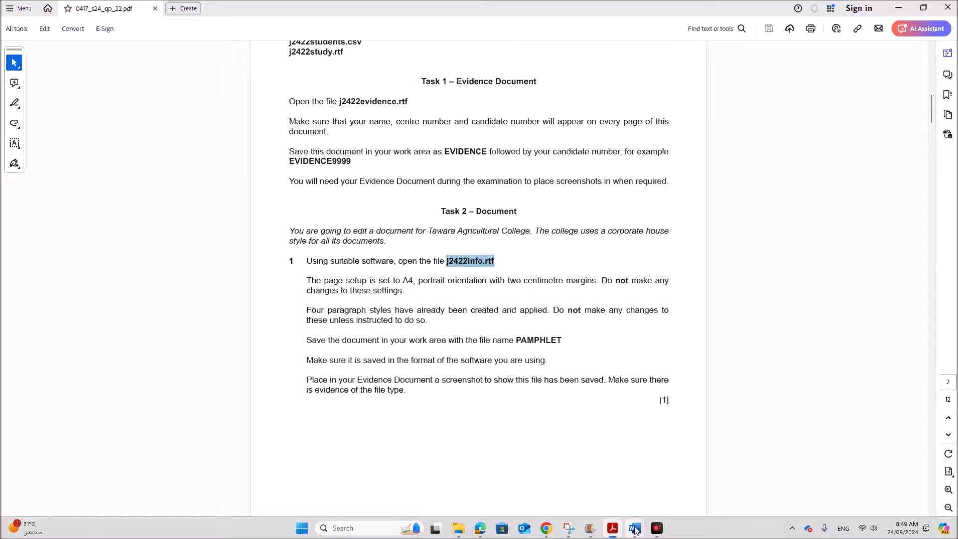
{"action": "left_click", "coordinate": [669, 479]}
{"action": "left_click", "coordinate": [480, 416]}
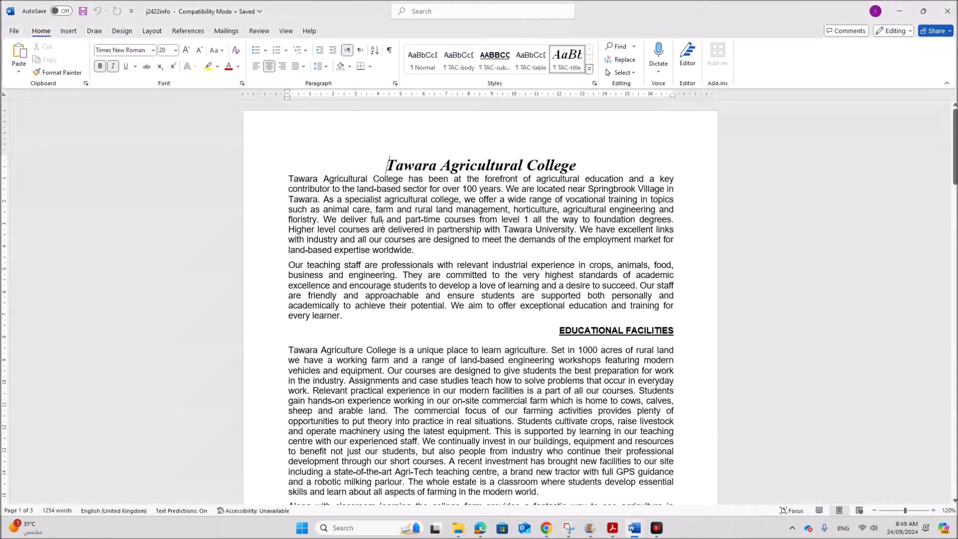
Highlight the required file name PAMPHLET in the question paper, then return to Word
{"action": "left_click", "coordinate": [561, 437]}
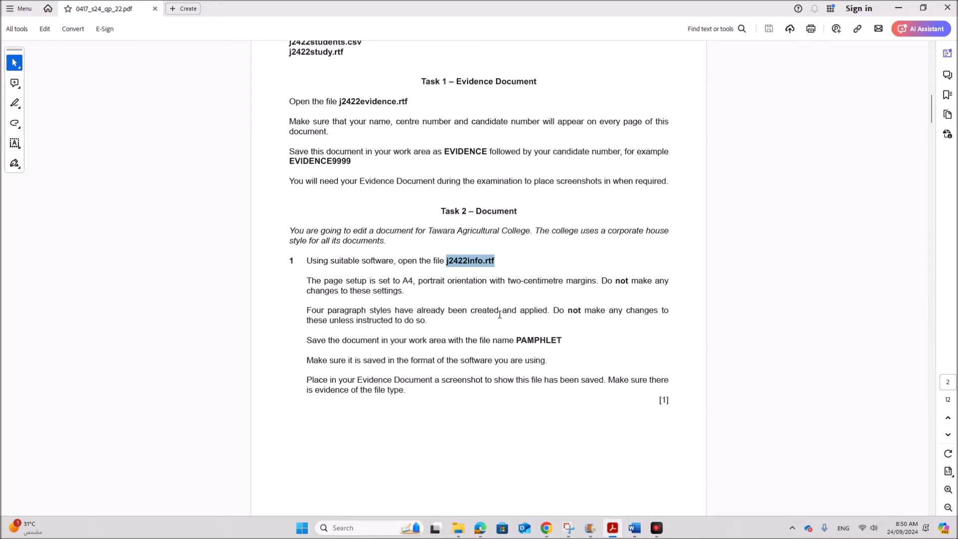
{"action": "scroll", "coordinate": [492, 375], "scroll_direction": "down", "scroll_amount": 1}
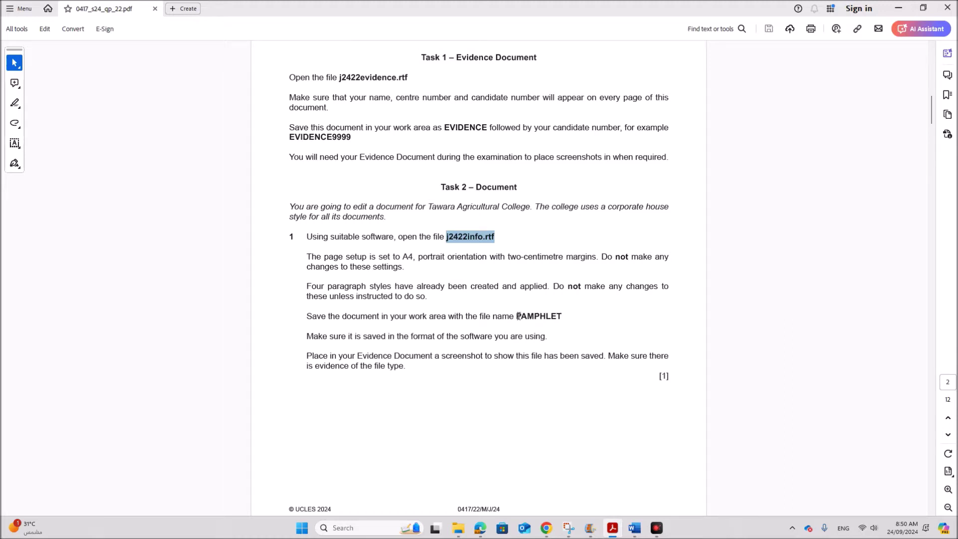
{"action": "left_click_drag", "start_coordinate": [517, 315], "coordinate": [564, 318]}
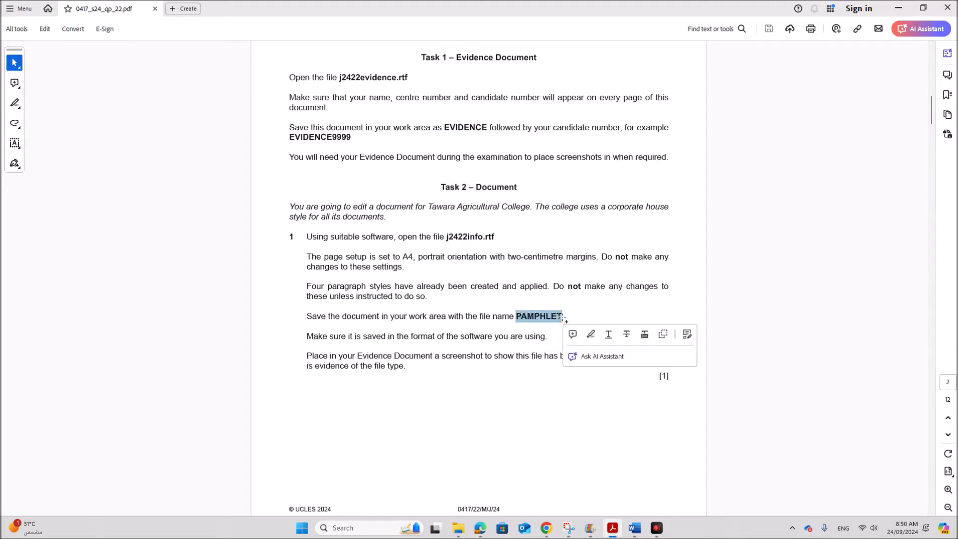
{"action": "left_click", "coordinate": [635, 527]}
Start saving j2422info through Save As under the new name PAMPHLET
{"action": "left_click", "coordinate": [669, 485]}
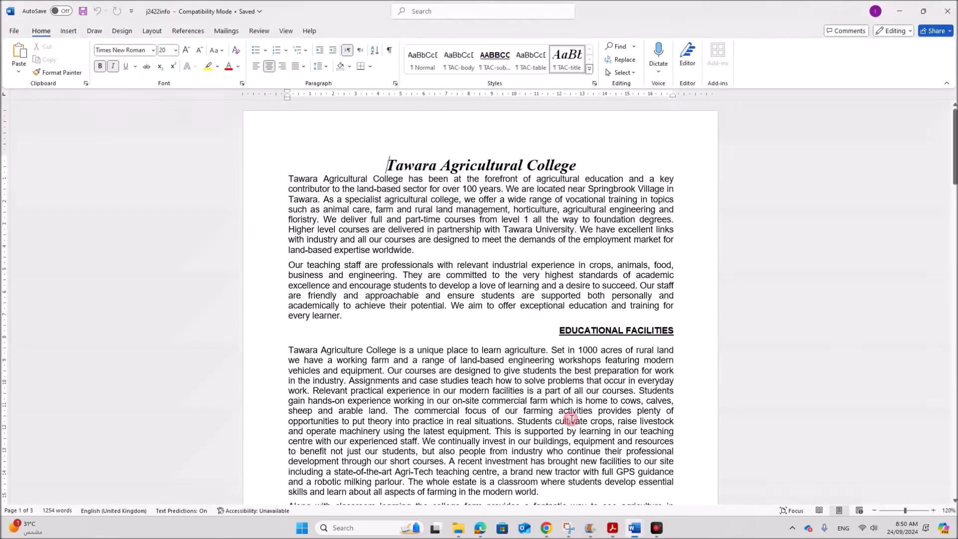
{"action": "left_click", "coordinate": [13, 32]}
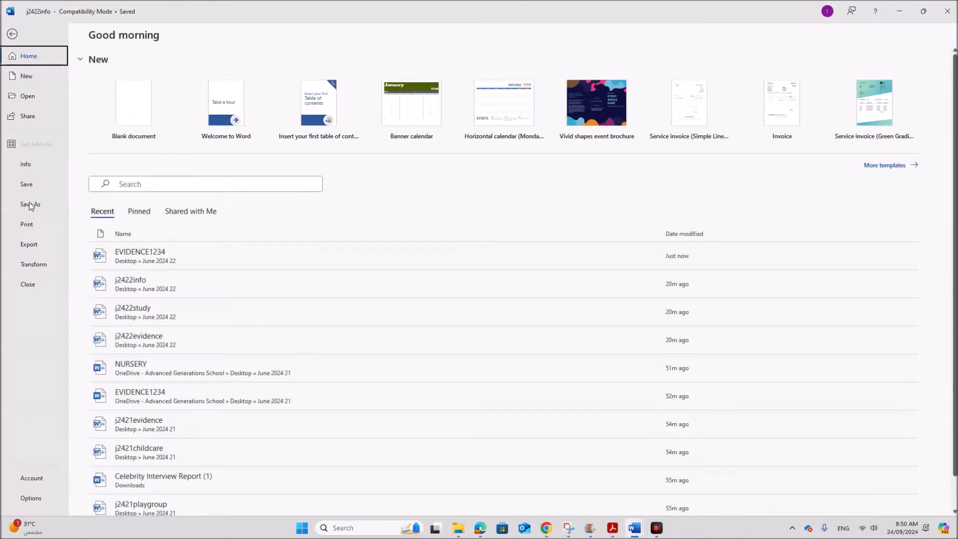
{"action": "left_click", "coordinate": [30, 205]}
{"action": "left_click", "coordinate": [125, 276]}
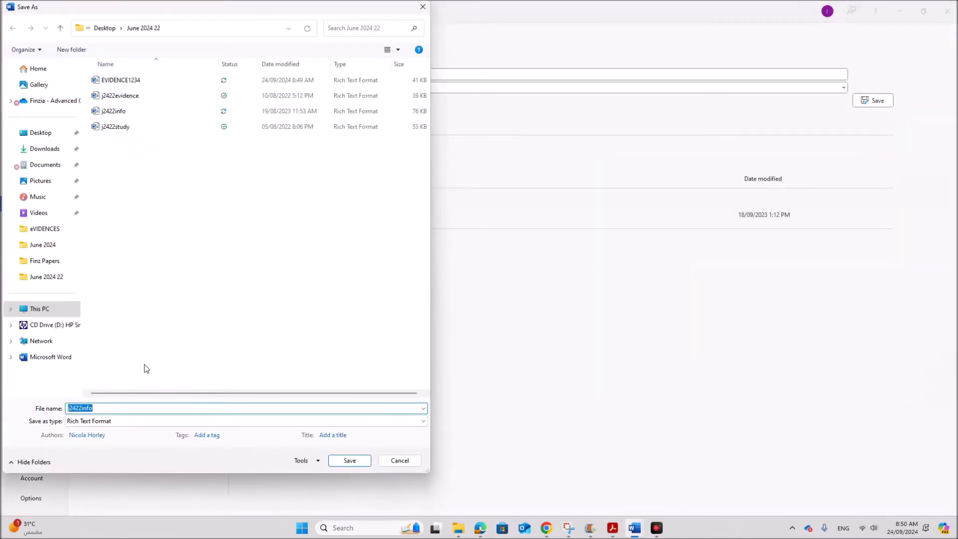
{"action": "type", "text": "PAMPHLET"}
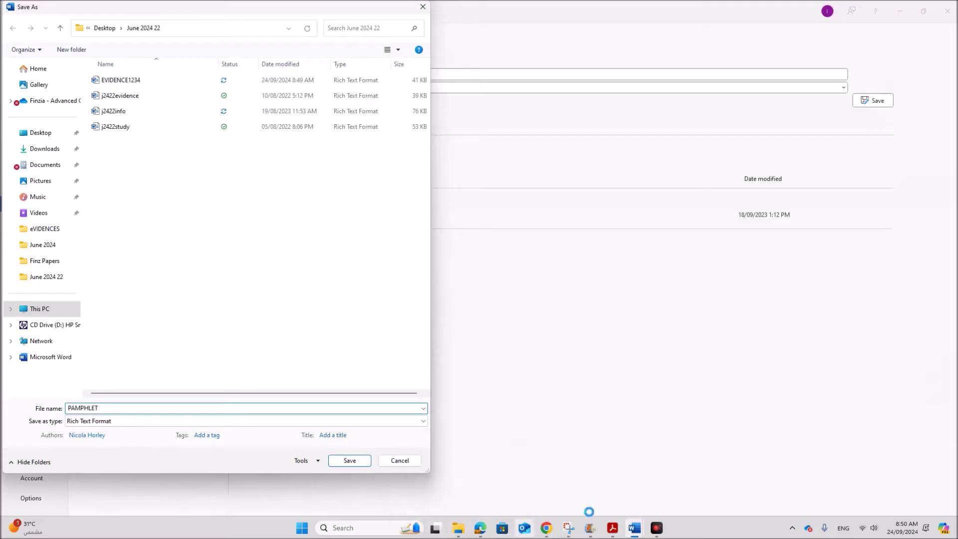
Check the required file format in the question, then save PAMPHLET as a Word Document
{"action": "left_click", "coordinate": [613, 528]}
{"action": "left_click_drag", "start_coordinate": [418, 339], "coordinate": [545, 342]}
{"action": "mouse_move", "coordinate": [634, 528]}
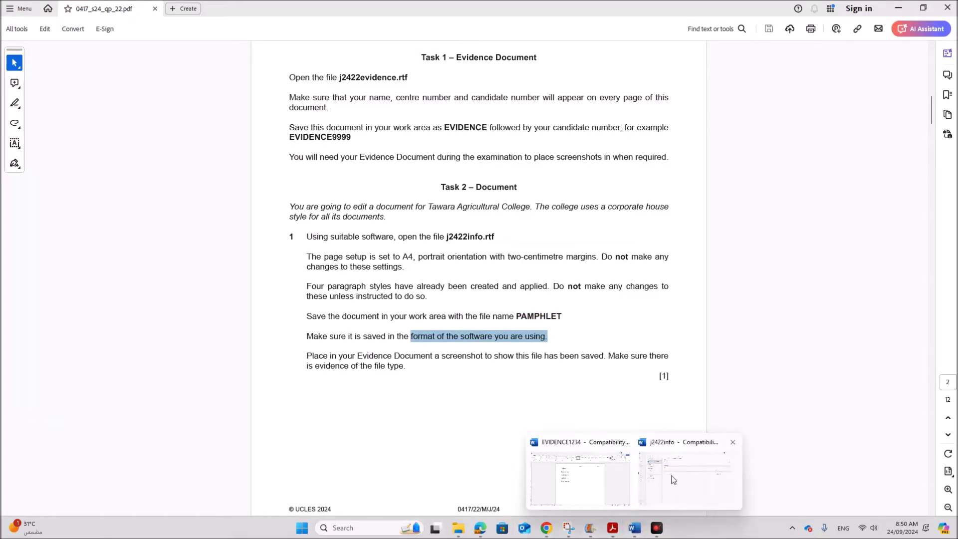
{"action": "left_click", "coordinate": [643, 477]}
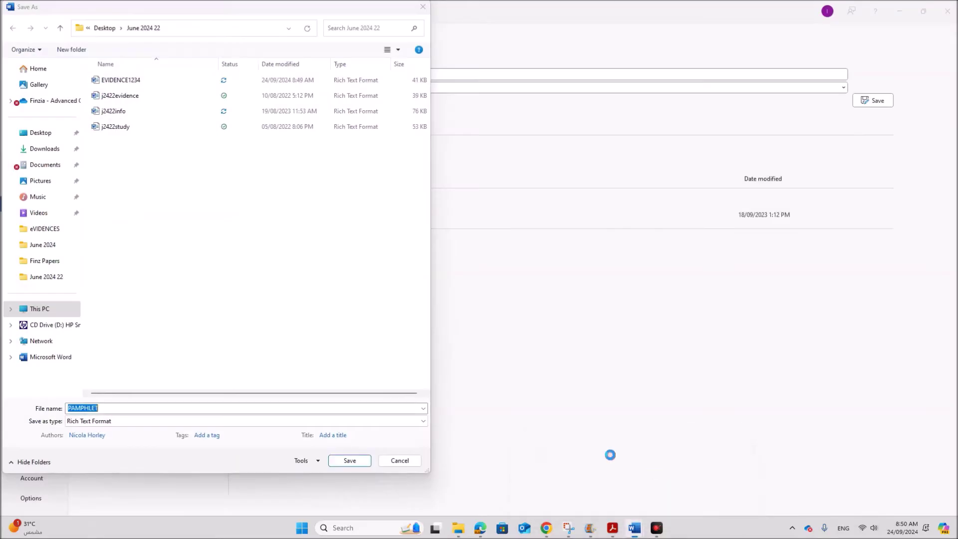
{"action": "left_click", "coordinate": [112, 421]}
{"action": "left_click", "coordinate": [99, 291]}
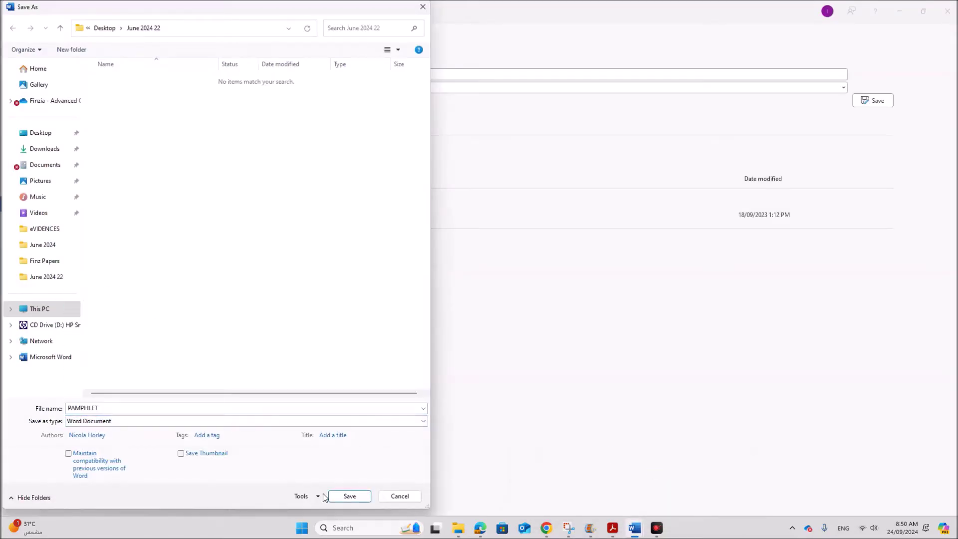
{"action": "left_click", "coordinate": [349, 496]}
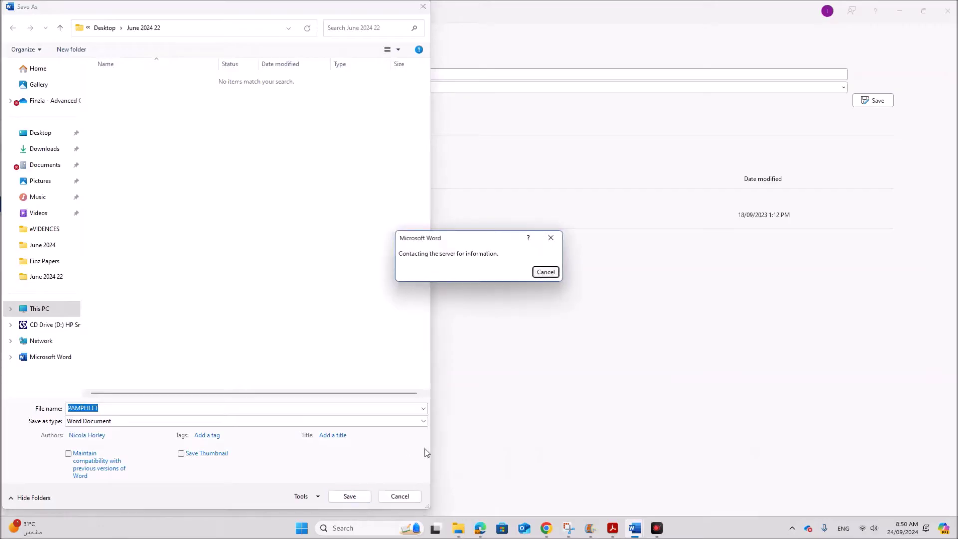
Read the screenshot-evidence requirement in the question paper and bring up the source folder
{"action": "left_click", "coordinate": [613, 528]}
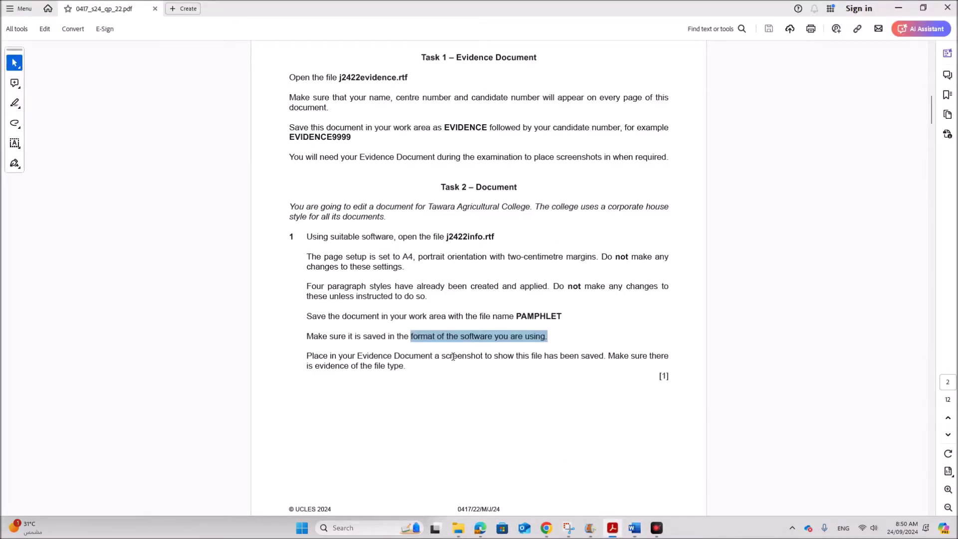
{"action": "left_click_drag", "start_coordinate": [441, 356], "coordinate": [668, 359]}
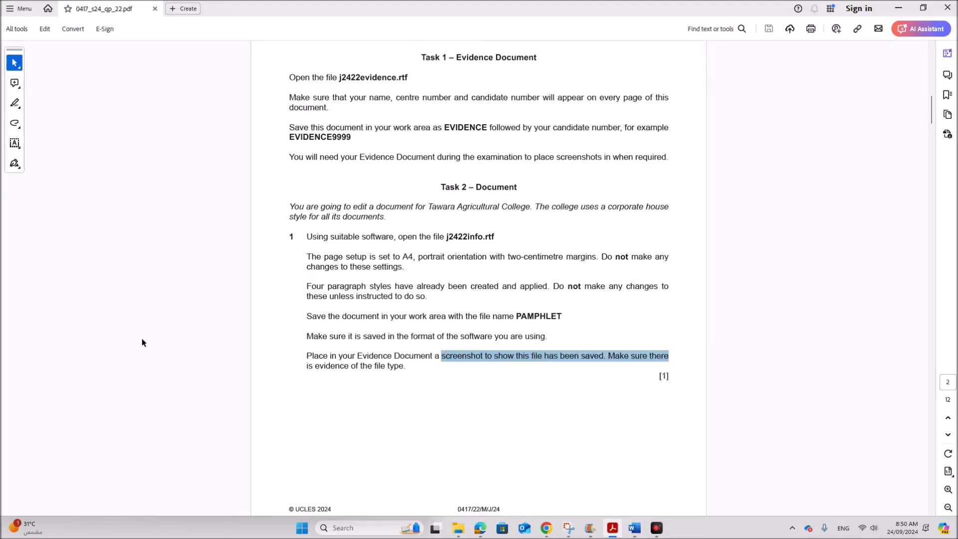
{"action": "left_click", "coordinate": [459, 527]}
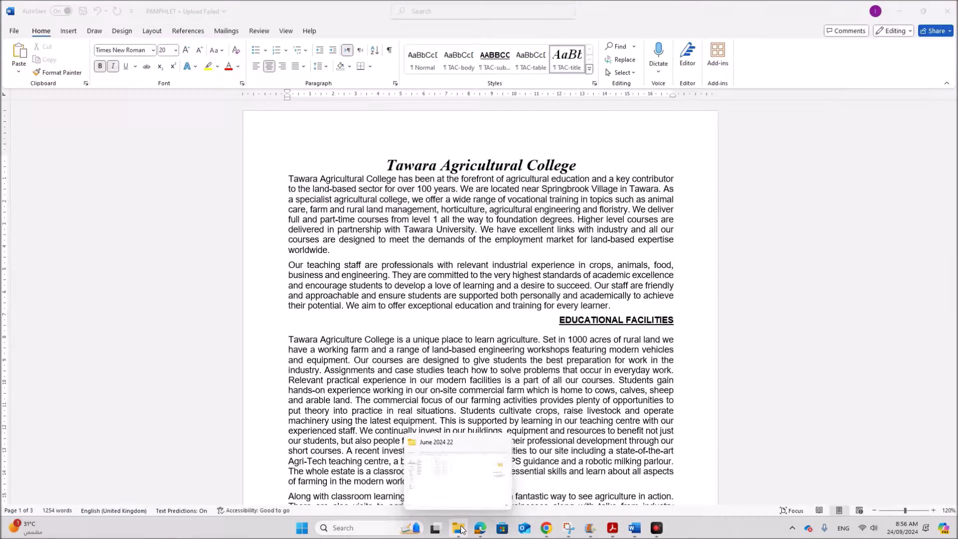
Widen File Explorer's Type column so PAMPHLET's full file type shows, and select the file
{"action": "left_click", "coordinate": [460, 528]}
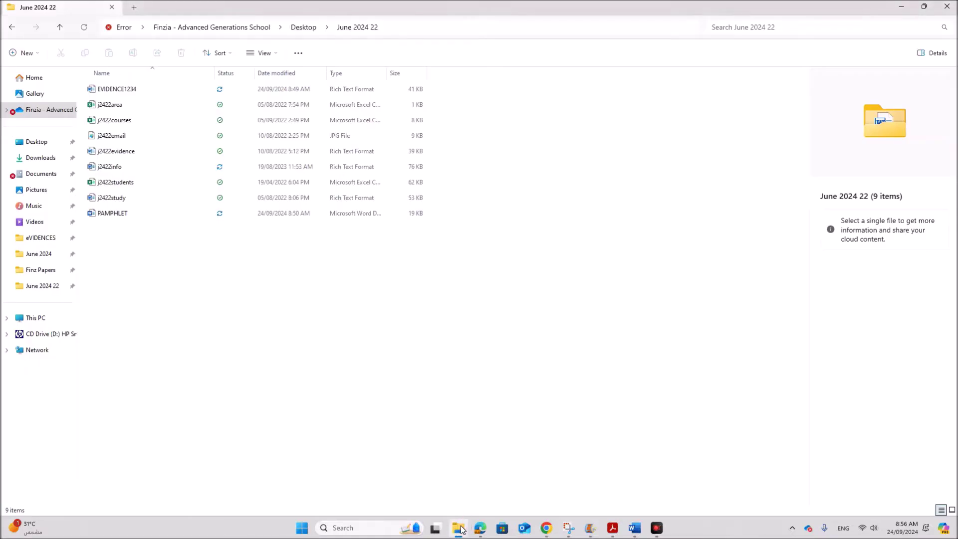
{"action": "left_click", "coordinate": [121, 213]}
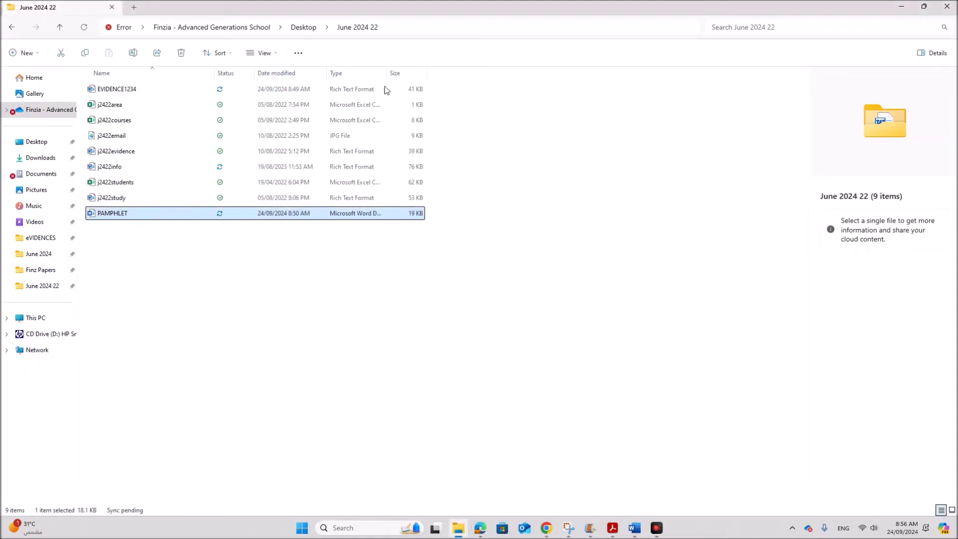
{"action": "left_click", "coordinate": [449, 301]}
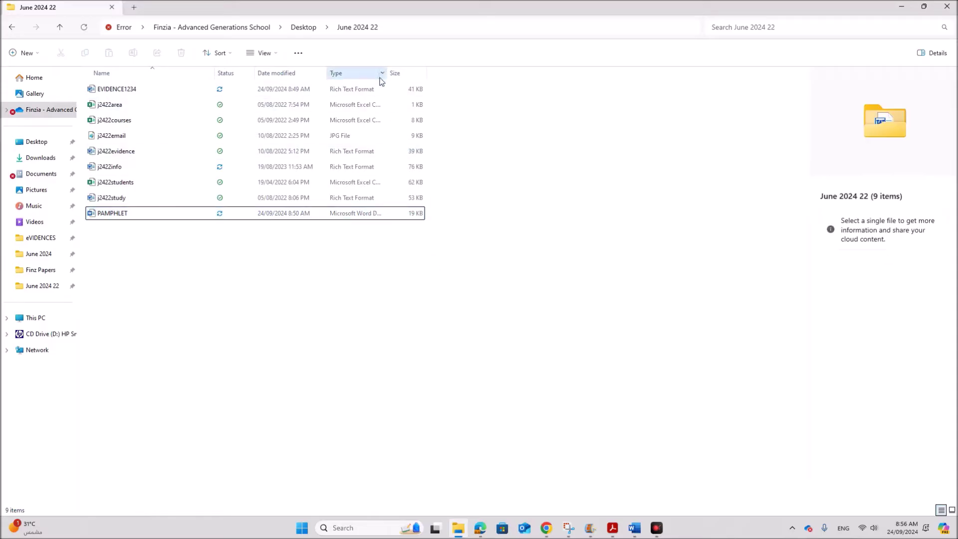
{"action": "left_click_drag", "start_coordinate": [388, 73], "coordinate": [470, 80]}
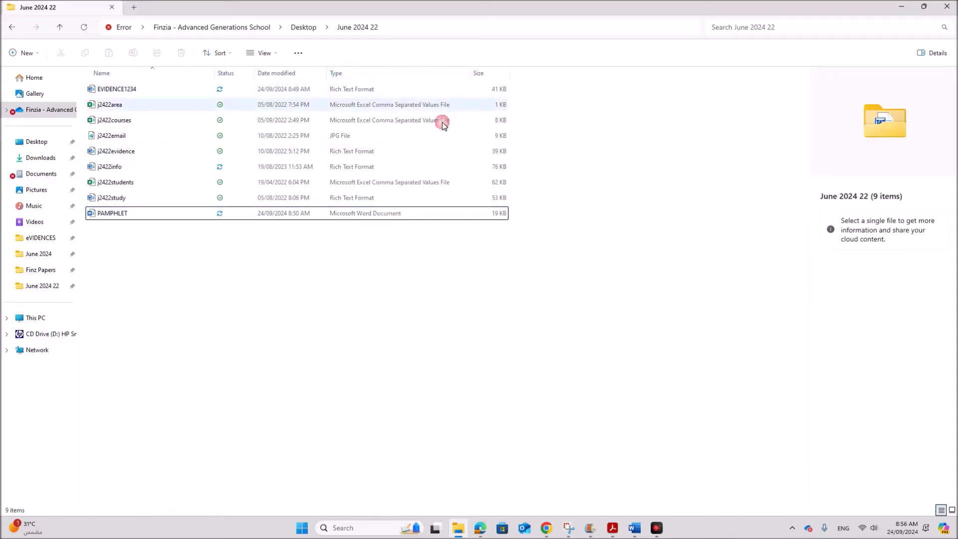
{"action": "left_click", "coordinate": [372, 213]}
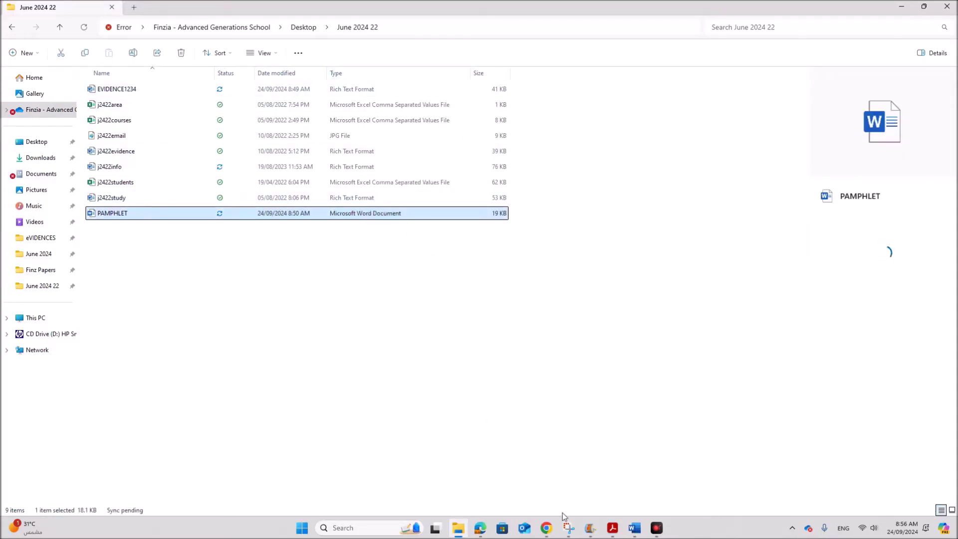
Snip the PAMPHLET file rows and paste the image under Step 1 evidence in EVIDENCE1234
{"action": "left_click", "coordinate": [568, 527]}
{"action": "left_click", "coordinate": [158, 69]}
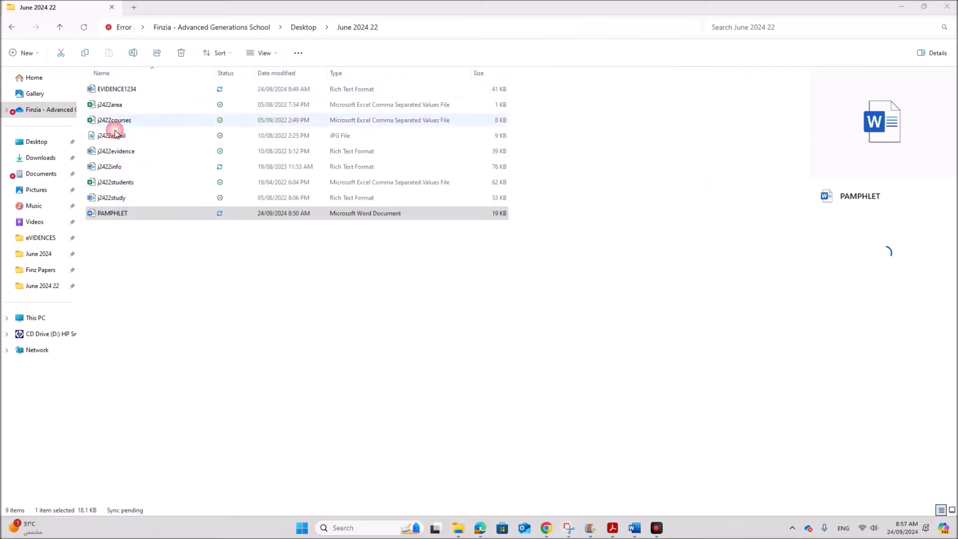
{"action": "left_click_drag", "start_coordinate": [81, 187], "coordinate": [528, 232]}
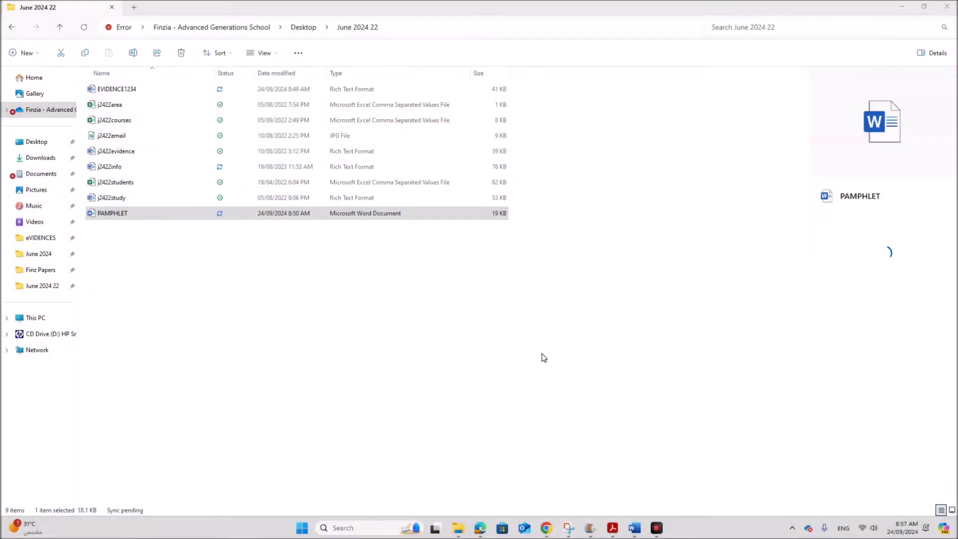
{"action": "mouse_move", "coordinate": [632, 530]}
{"action": "left_click", "coordinate": [581, 488]}
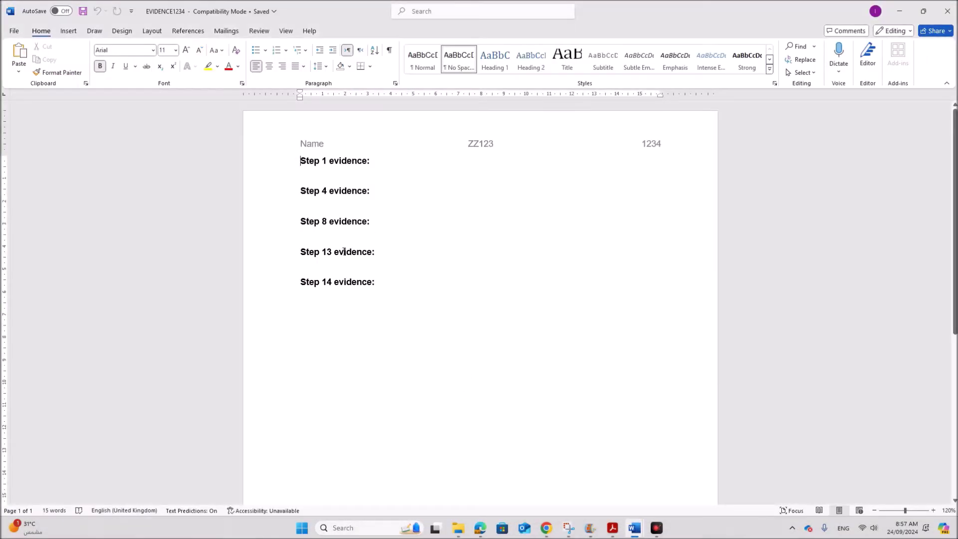
{"action": "left_click", "coordinate": [317, 173]}
{"action": "key", "text": "ctrl+v"}
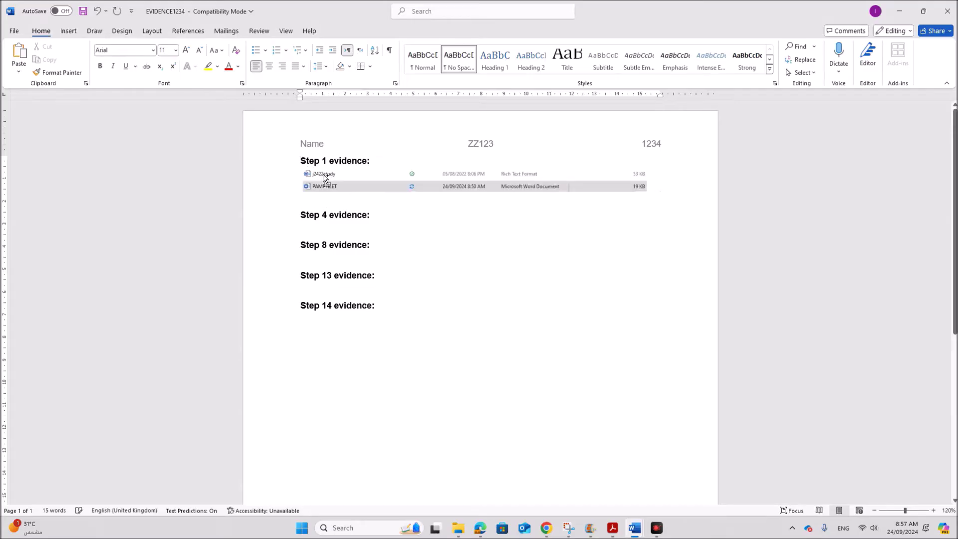
Copy 'Information updated by:' from question 2 and switch to the PAMPHLET document
{"action": "left_click", "coordinate": [612, 527]}
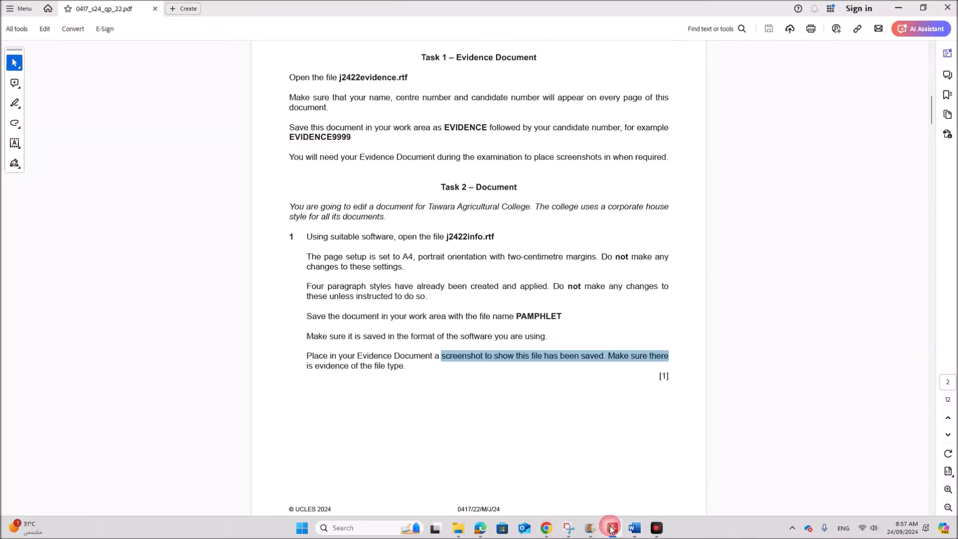
{"action": "scroll", "coordinate": [507, 400], "scroll_direction": "down", "scroll_amount": 3}
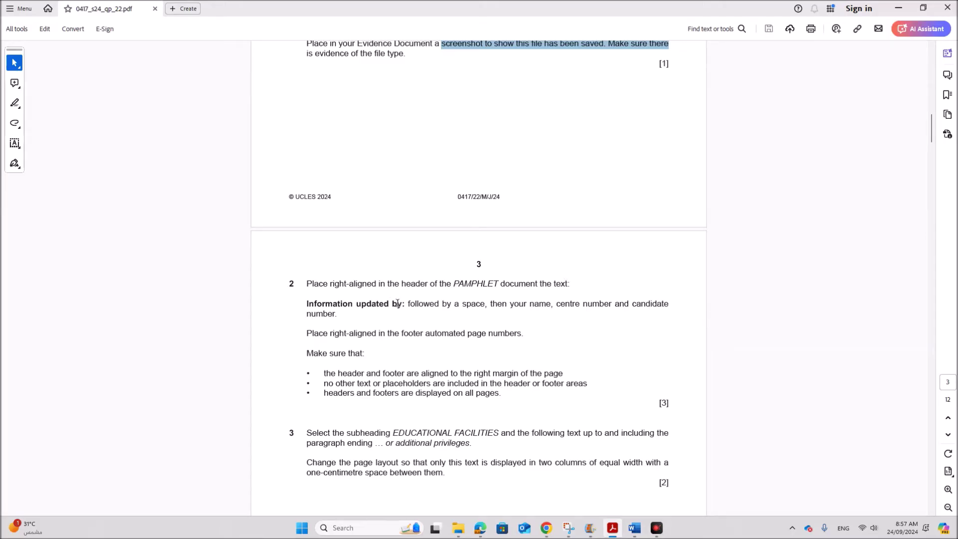
{"action": "left_click_drag", "start_coordinate": [306, 303], "coordinate": [404, 303]}
{"action": "key", "text": "ctrl+c"}
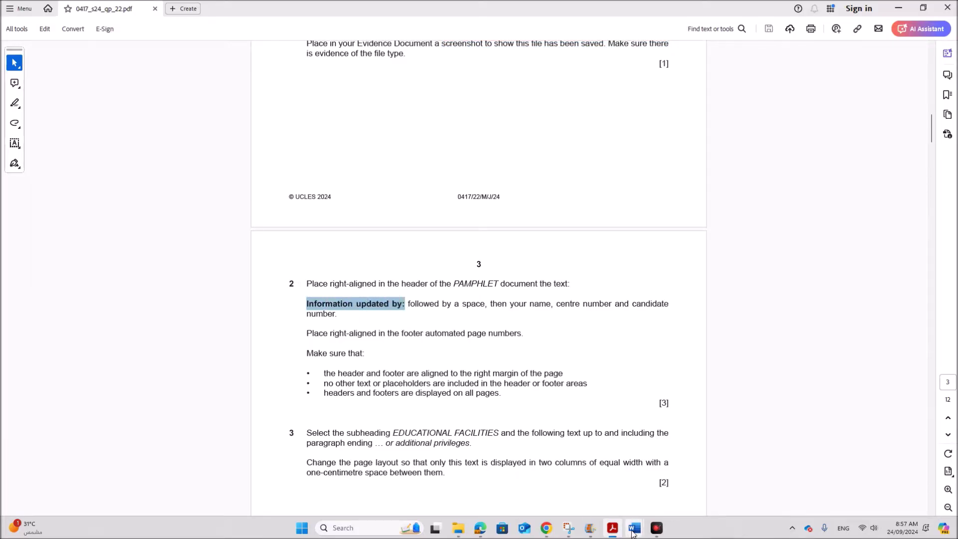
{"action": "mouse_move", "coordinate": [632, 532]}
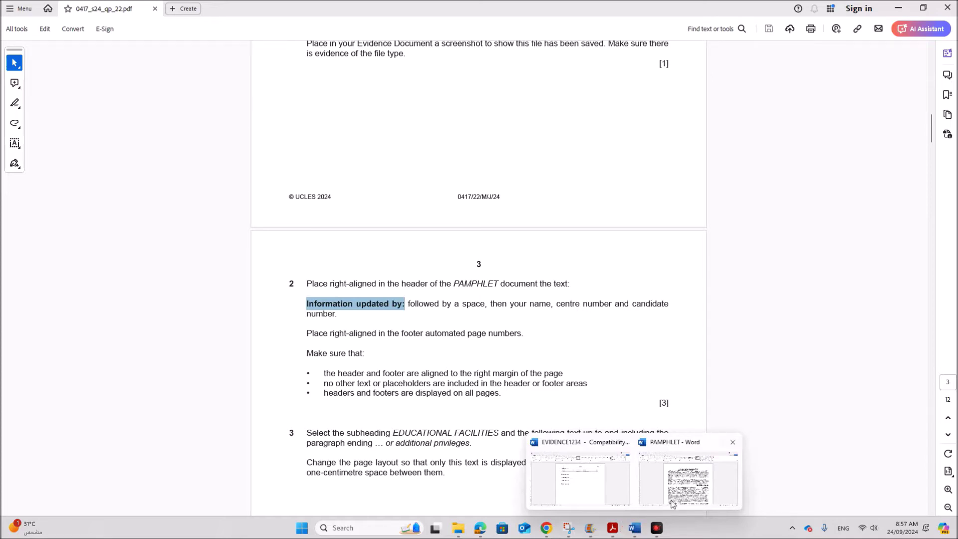
{"action": "left_click", "coordinate": [700, 477]}
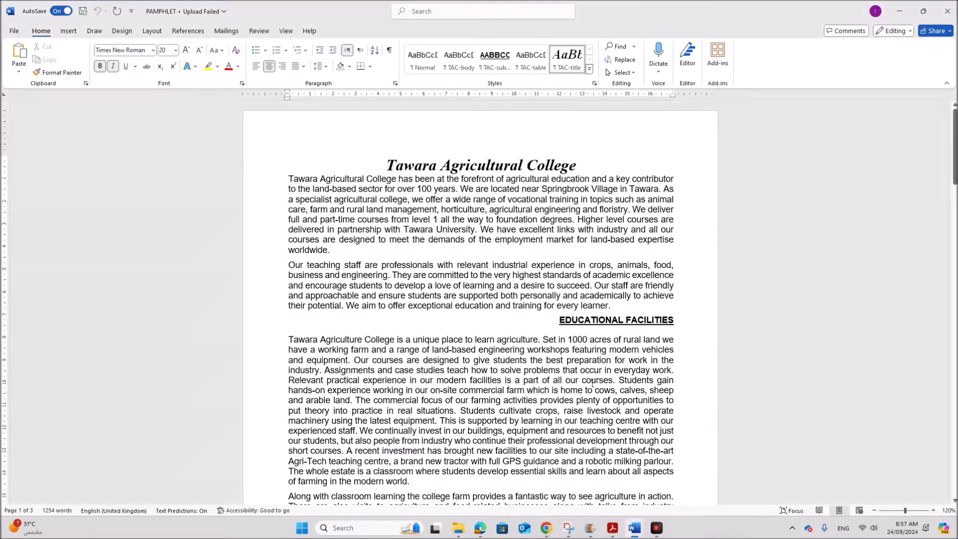
{"action": "left_click", "coordinate": [612, 528]}
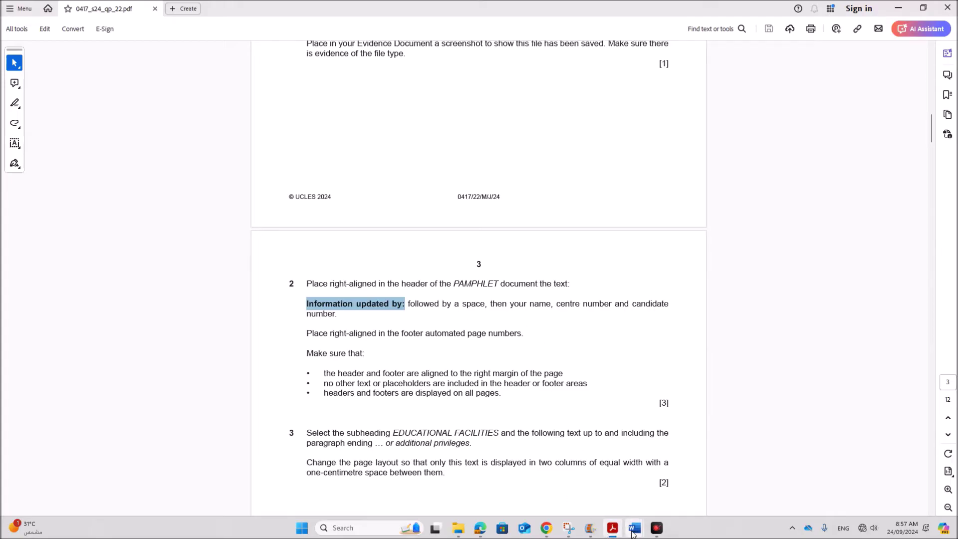
{"action": "mouse_move", "coordinate": [632, 532]}
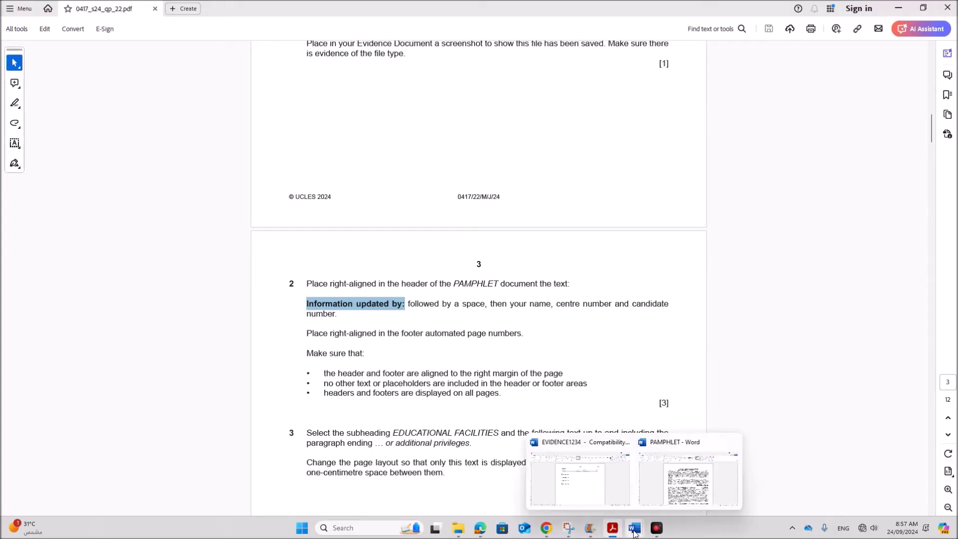
{"action": "left_click", "coordinate": [684, 491]}
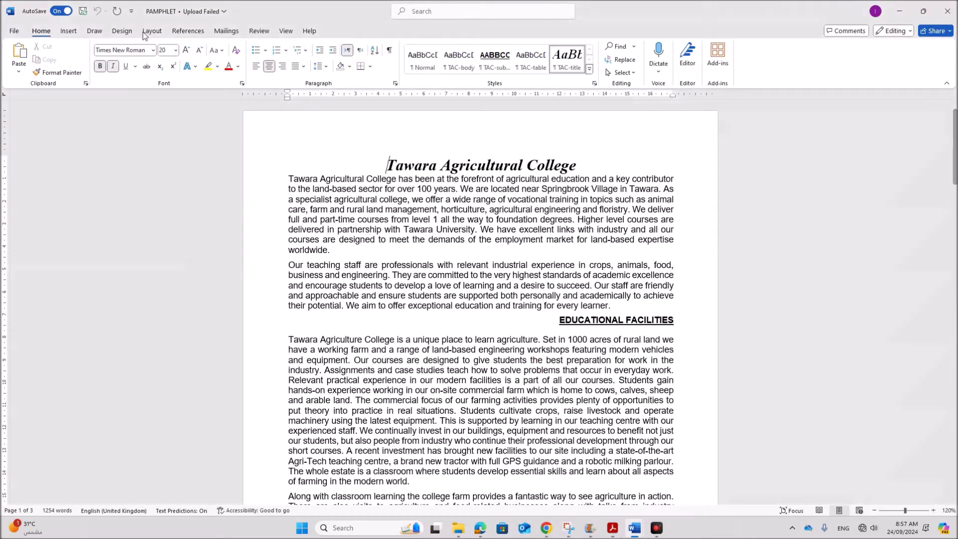
Add a Blank (Three Columns) header with only the right part, containing 'Information updated by:'
{"action": "left_click", "coordinate": [62, 32]}
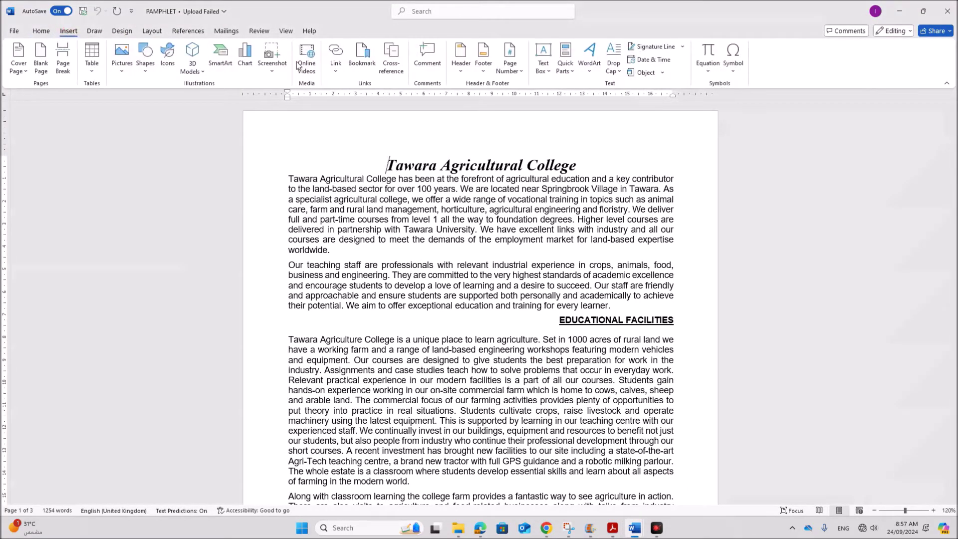
{"action": "left_click", "coordinate": [454, 72]}
{"action": "left_click", "coordinate": [527, 175]}
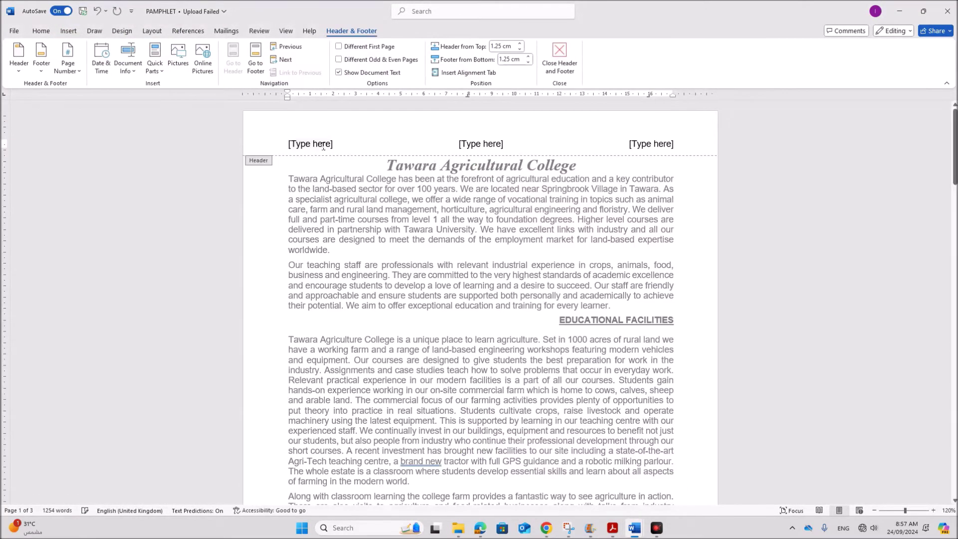
{"action": "left_click", "coordinate": [323, 147]}
{"action": "key", "text": "Delete"}
{"action": "left_click", "coordinate": [478, 144]}
{"action": "key", "text": "Delete"}
{"action": "left_click", "coordinate": [653, 146]}
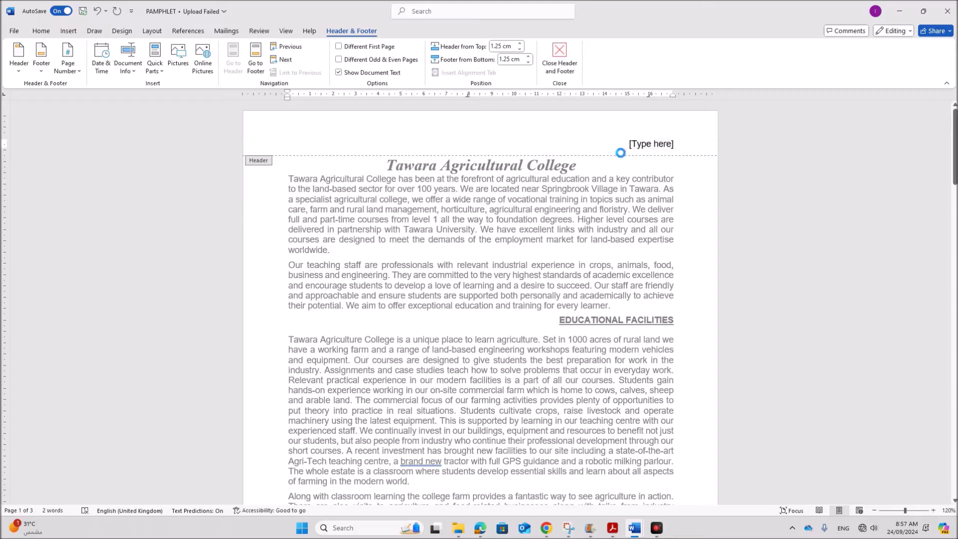
{"action": "key", "text": "ctrl+v"}
Apply TAC-body to the header and append the name, centre number and candidate number
{"action": "triple_click", "coordinate": [570, 146]}
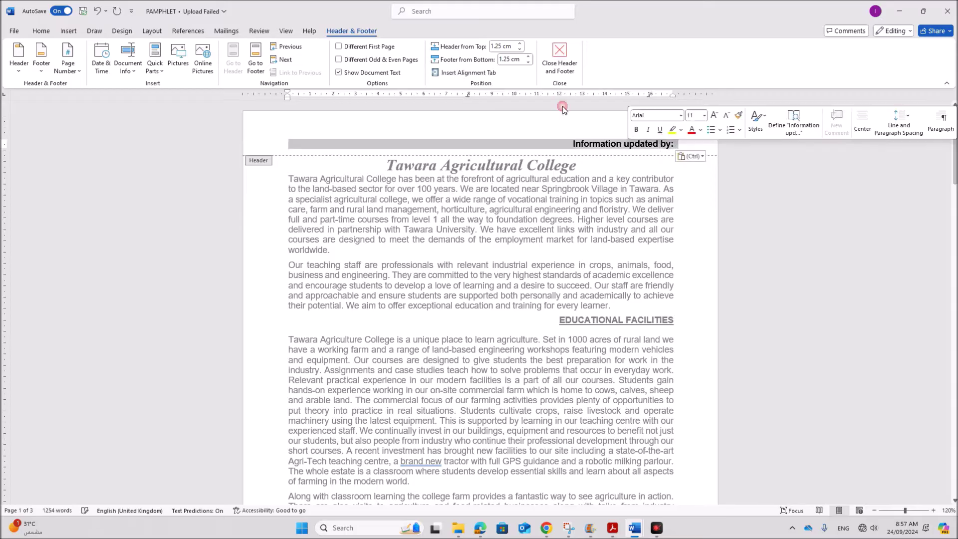
{"action": "left_click", "coordinate": [42, 32]}
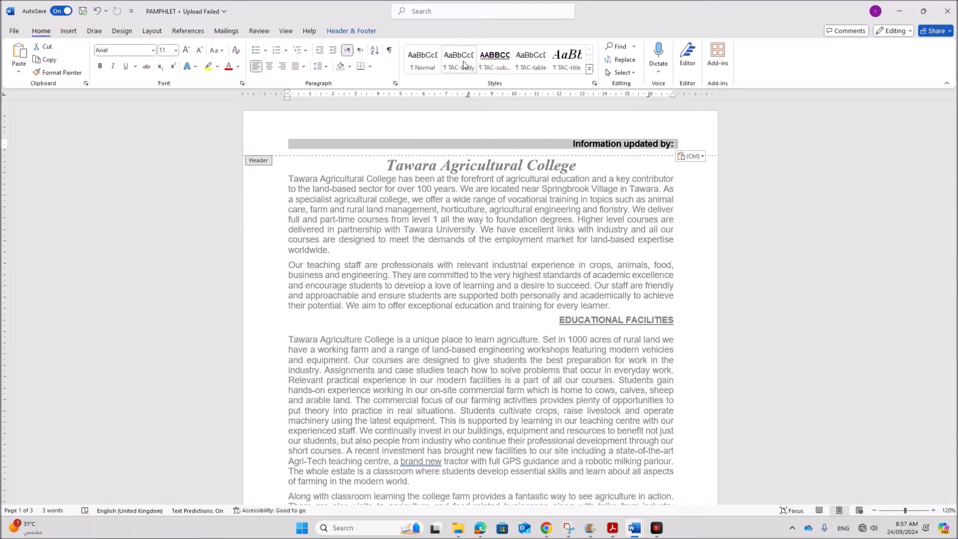
{"action": "left_click", "coordinate": [458, 58]}
{"action": "left_click", "coordinate": [694, 144]}
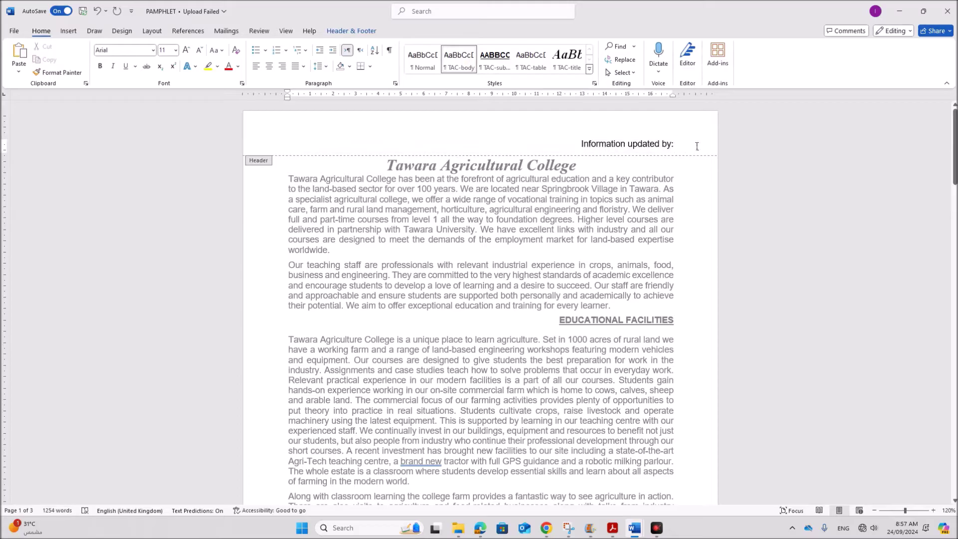
{"action": "type", "text": "Nam"}
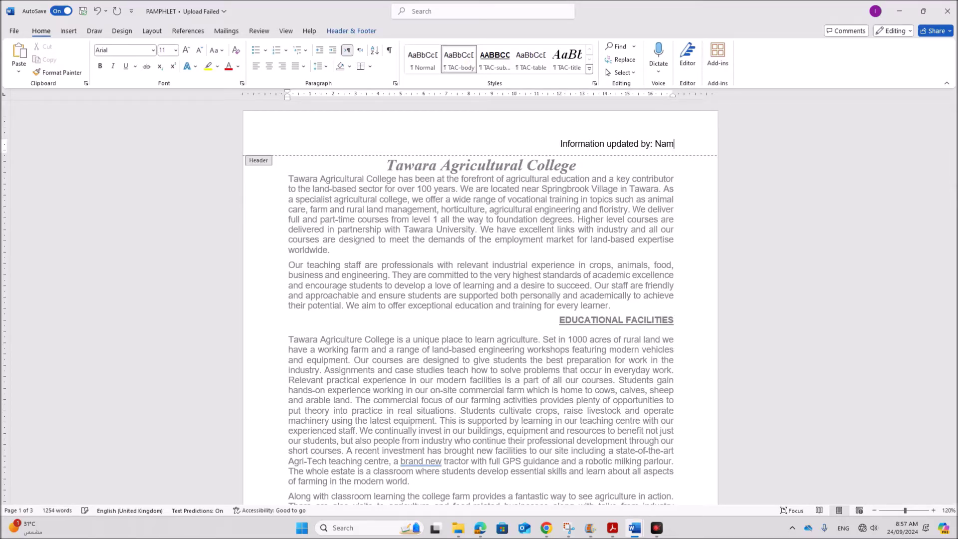
{"action": "type", "text": "e,ZZ12"}
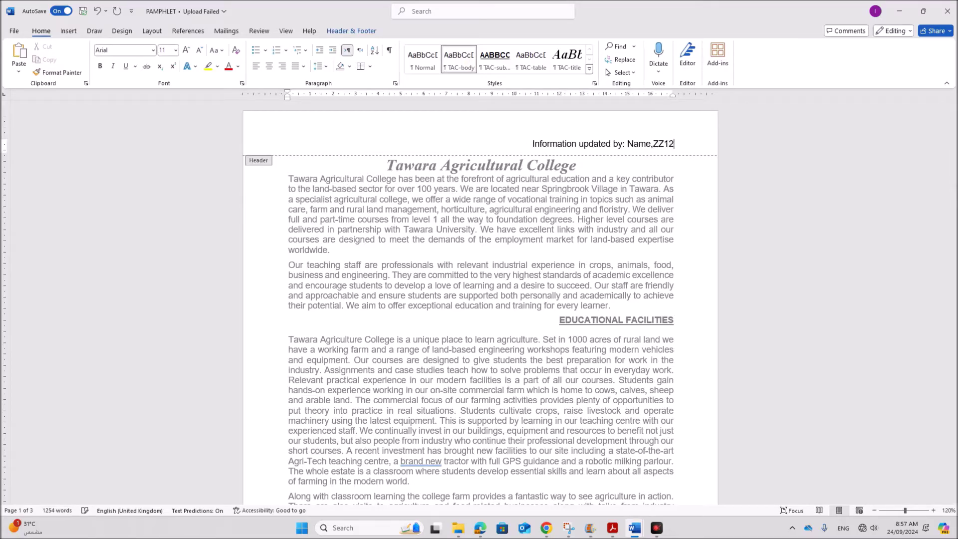
{"action": "type", "text": "3,1234"}
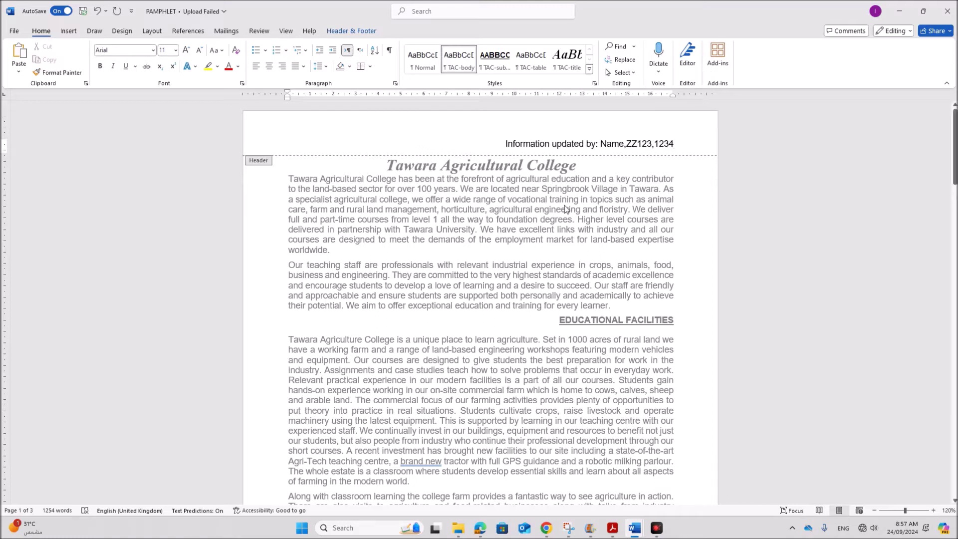
{"action": "left_click", "coordinate": [357, 31]}
{"action": "left_click", "coordinate": [558, 64]}
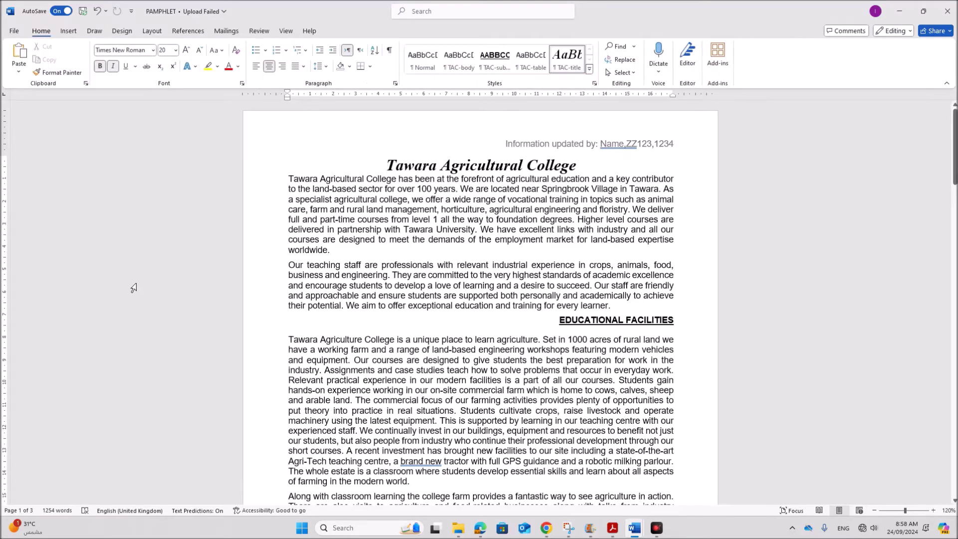
Add a Blank (Three Columns) footer and check the page-number requirement in the exam paper
{"action": "left_click", "coordinate": [68, 31]}
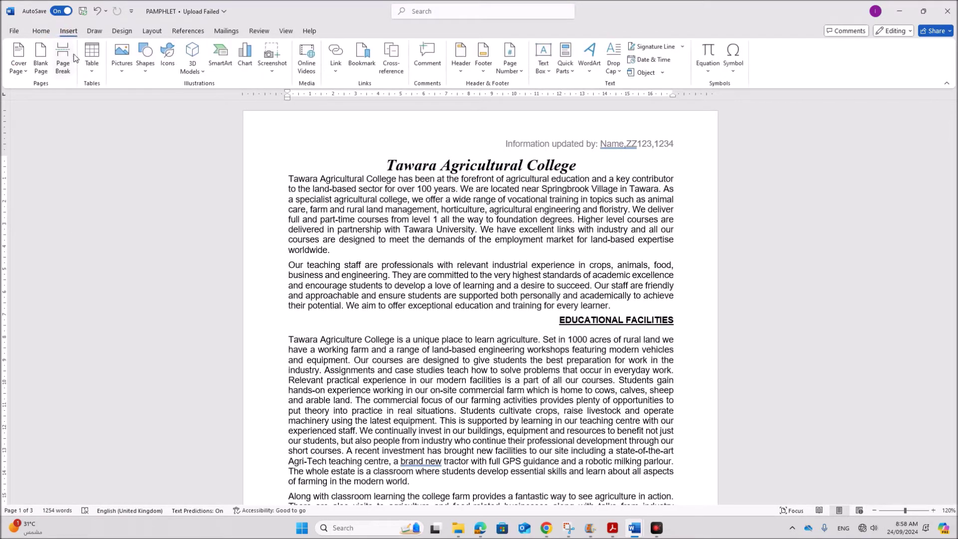
{"action": "left_click", "coordinate": [482, 73]}
{"action": "left_click", "coordinate": [520, 186]}
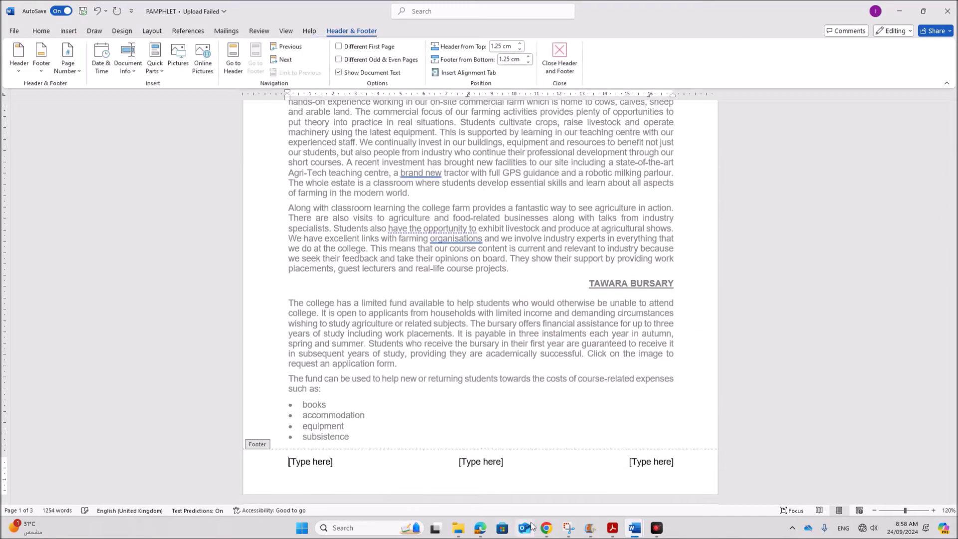
{"action": "left_click", "coordinate": [612, 527]}
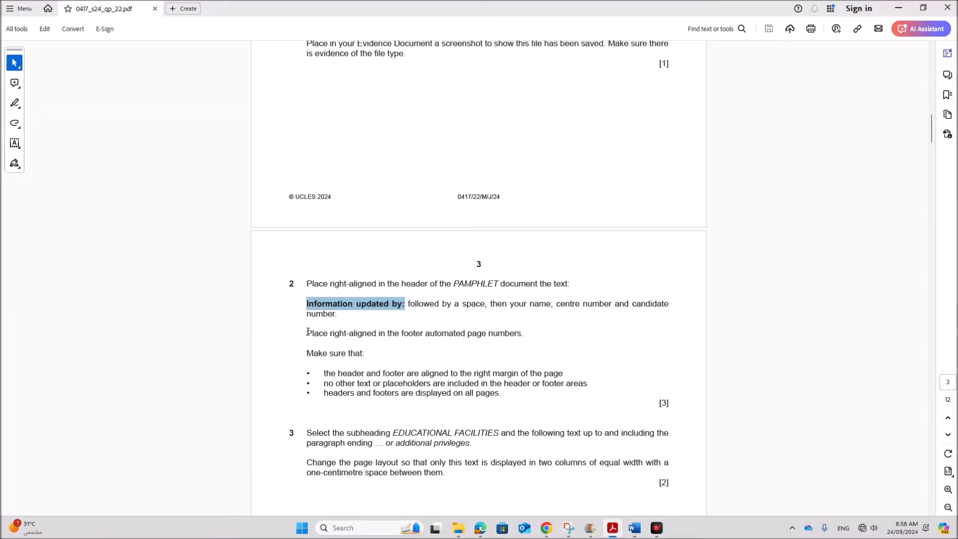
{"action": "left_click_drag", "start_coordinate": [308, 332], "coordinate": [520, 335]}
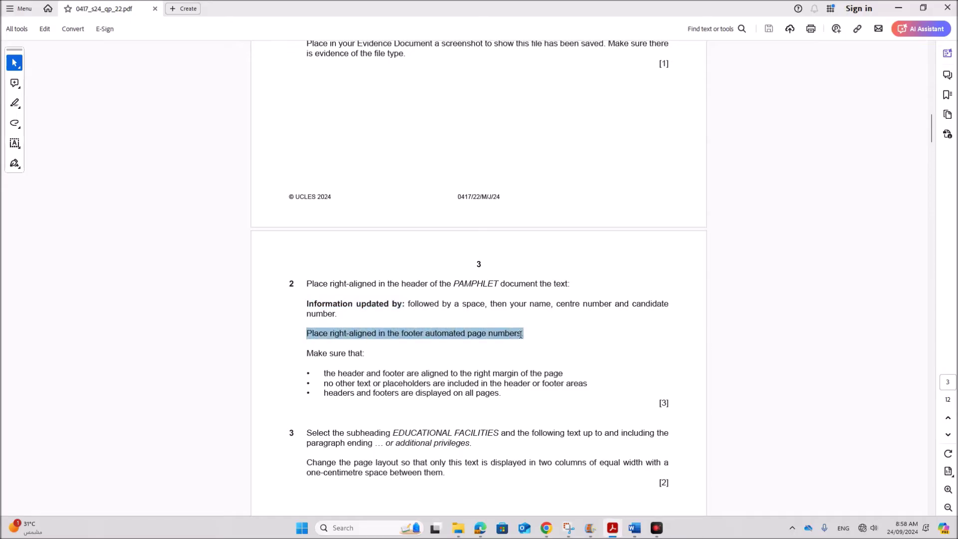
{"action": "mouse_move", "coordinate": [634, 527]}
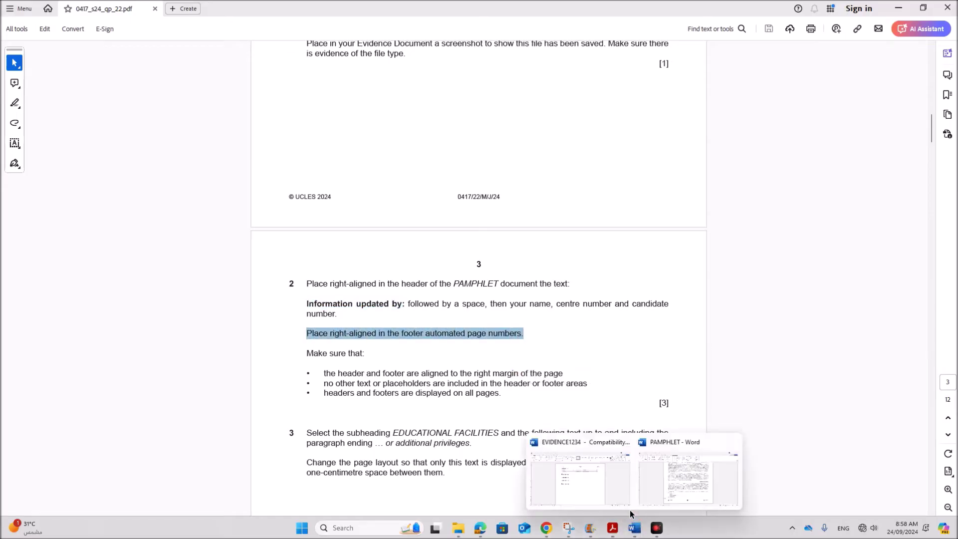
{"action": "left_click", "coordinate": [651, 497]}
Leave only a plain automatic page number in the footer's right placeholder
{"action": "left_click", "coordinate": [322, 461]}
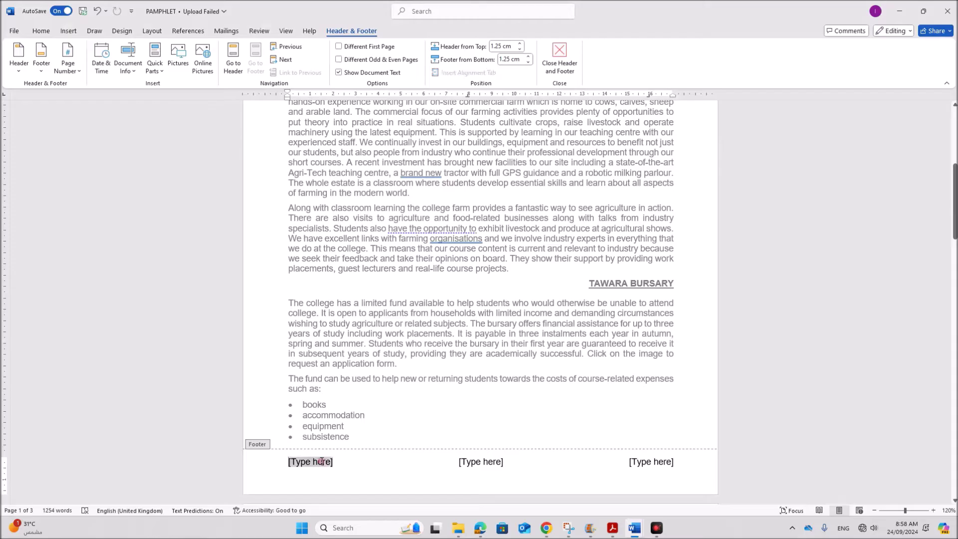
{"action": "key", "text": "Delete"}
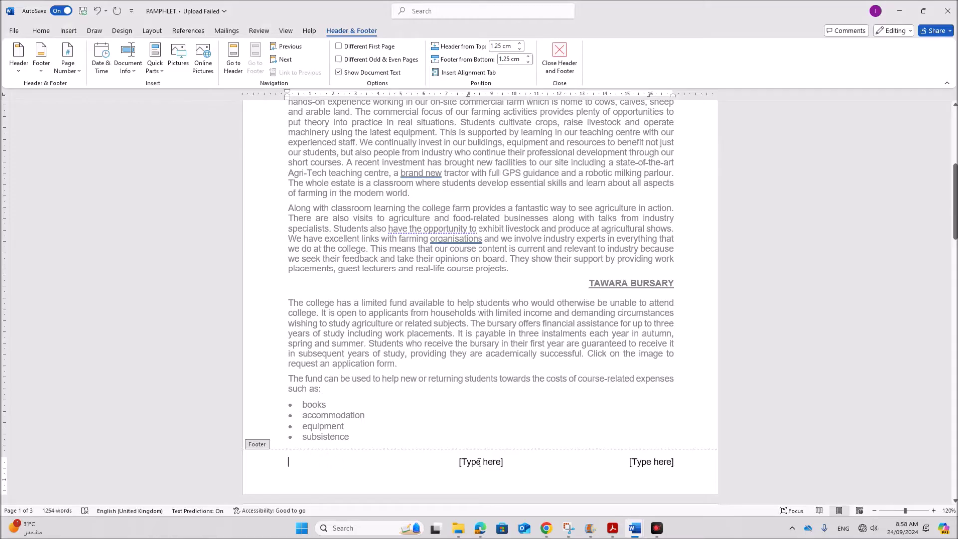
{"action": "left_click", "coordinate": [478, 461]}
{"action": "key", "text": "Delete"}
{"action": "left_click", "coordinate": [644, 465]}
{"action": "left_click", "coordinate": [77, 72]}
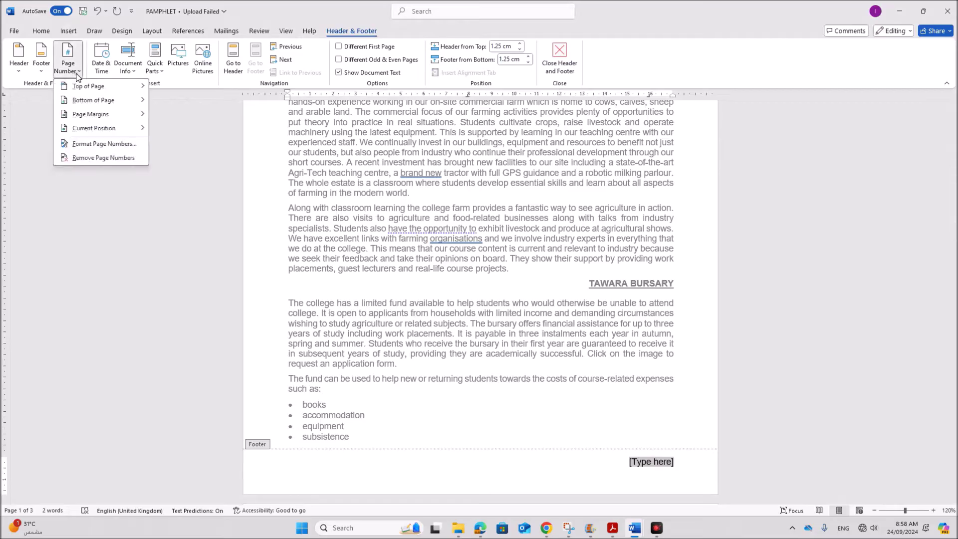
{"action": "mouse_move", "coordinate": [91, 129]}
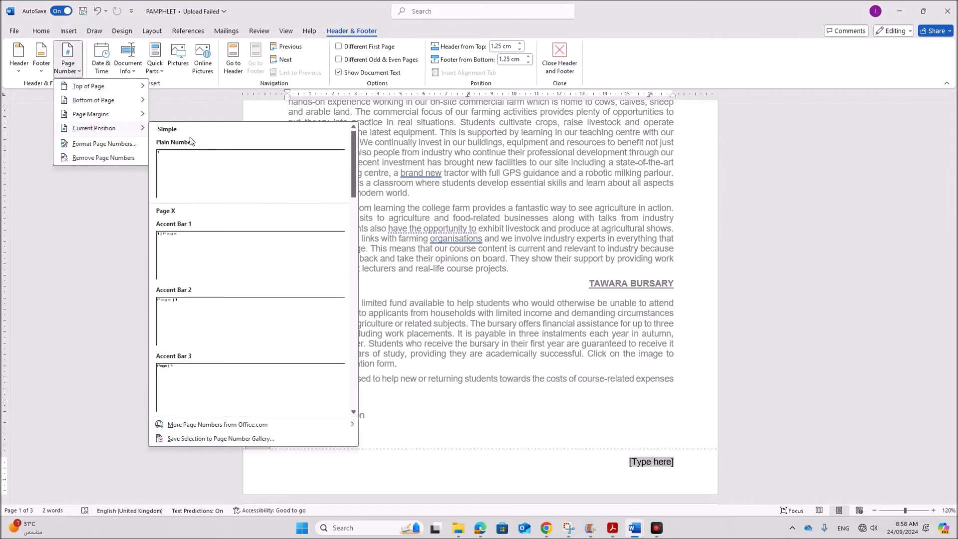
{"action": "left_click", "coordinate": [177, 175]}
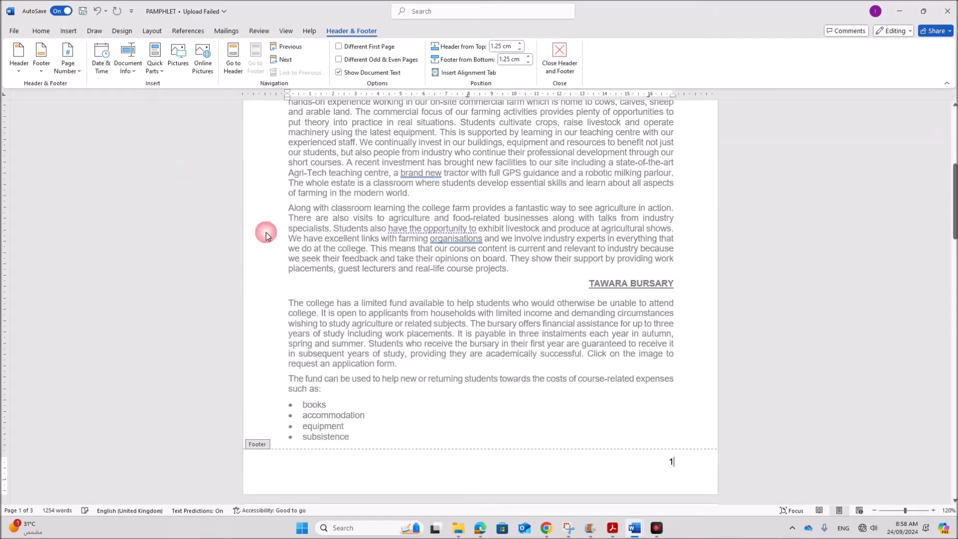
{"action": "left_click", "coordinate": [548, 64]}
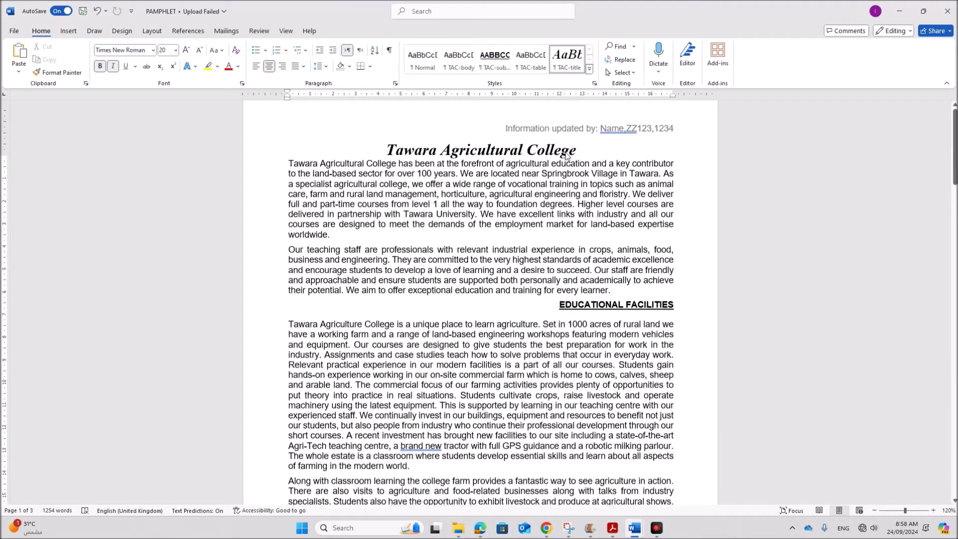
Accept the suggested space after the comma in the header and close it
{"action": "double_click", "coordinate": [626, 141]}
{"action": "left_click", "coordinate": [626, 142]}
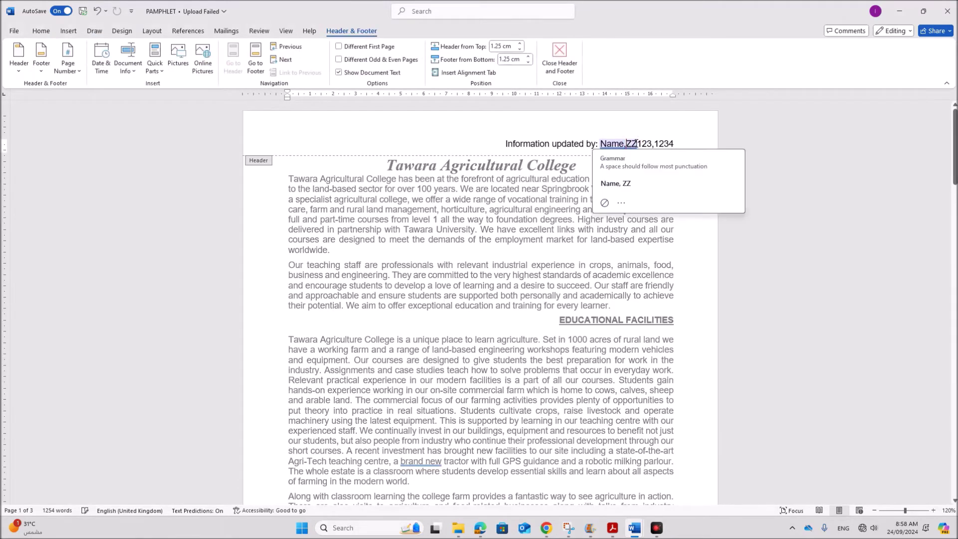
{"action": "left_click", "coordinate": [618, 184]}
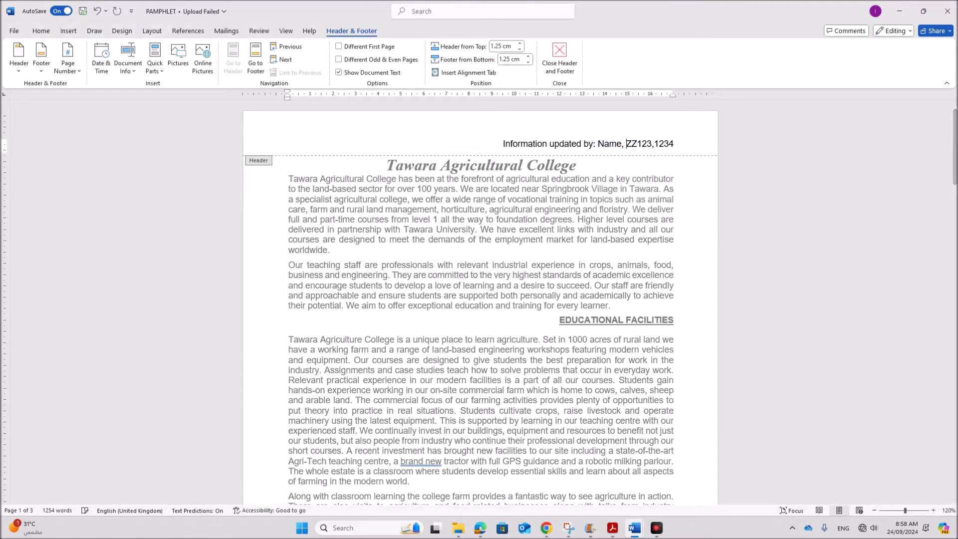
{"action": "left_click", "coordinate": [559, 56]}
{"action": "left_click", "coordinate": [612, 527]}
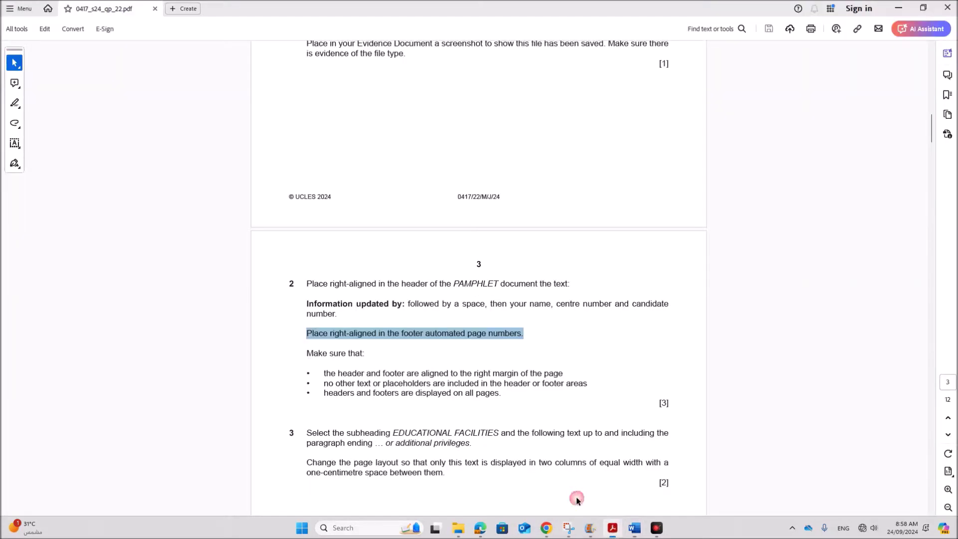
{"action": "scroll", "coordinate": [458, 395], "scroll_direction": "down", "scroll_amount": 3}
{"action": "left_click_drag", "start_coordinate": [324, 301], "coordinate": [562, 302]}
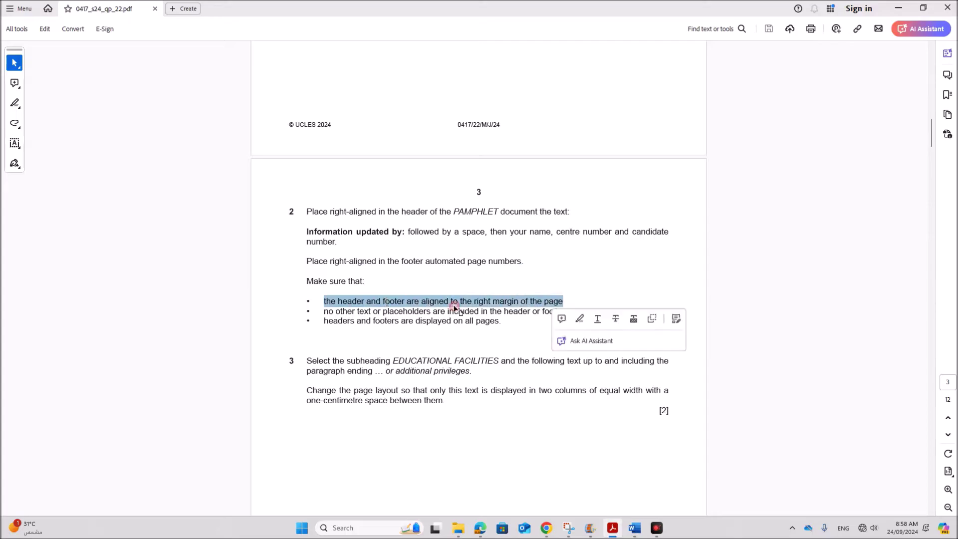
{"action": "left_click_drag", "start_coordinate": [336, 311], "coordinate": [441, 313]}
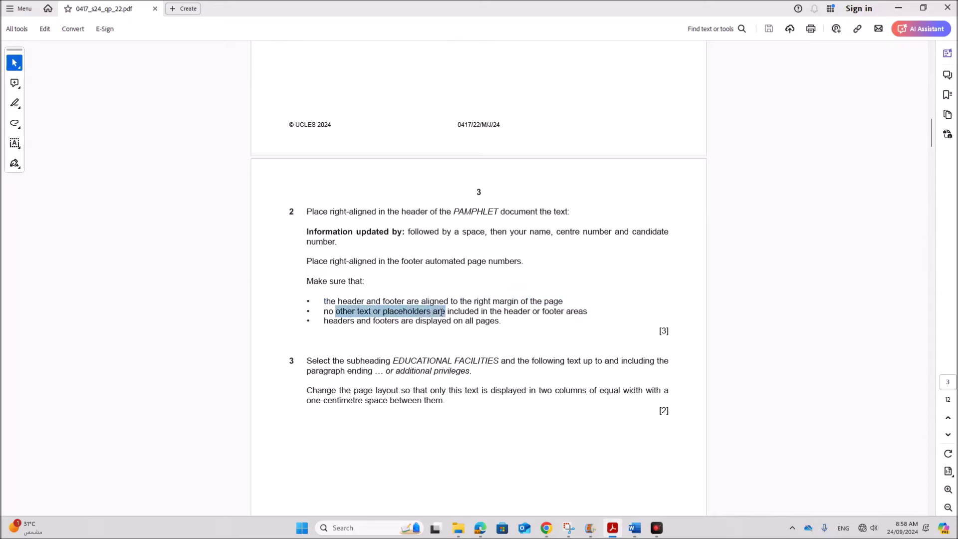
{"action": "left_click_drag", "start_coordinate": [366, 322], "coordinate": [442, 327]}
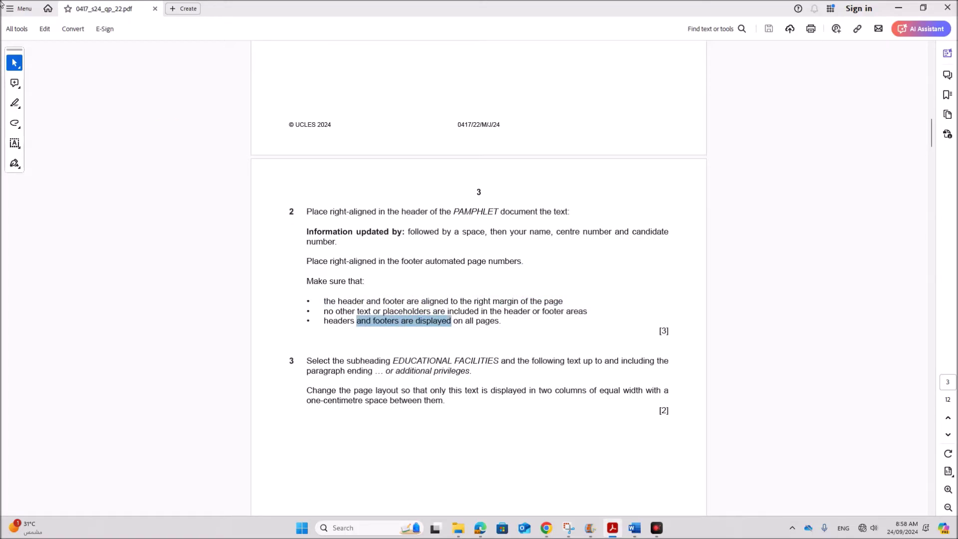
{"action": "left_click", "coordinate": [634, 527]}
{"action": "left_click", "coordinate": [663, 497]}
{"action": "scroll", "coordinate": [543, 249], "scroll_direction": "down", "scroll_amount": 20}
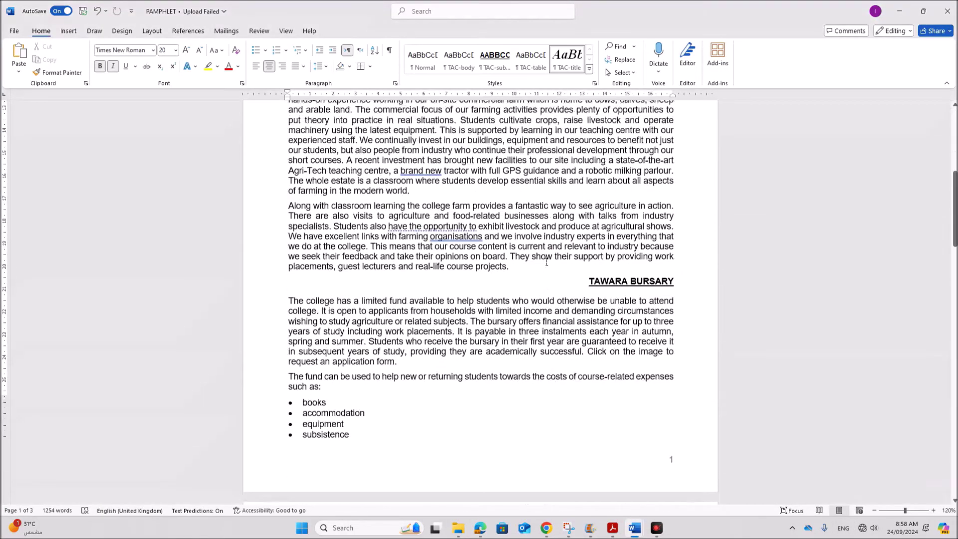
{"action": "scroll", "coordinate": [554, 265], "scroll_direction": "down", "scroll_amount": 7}
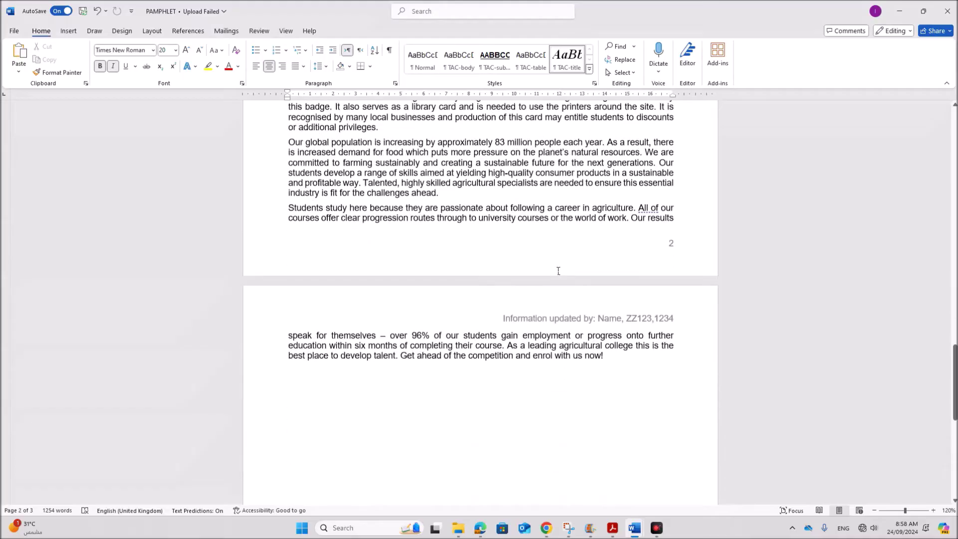
{"action": "scroll", "coordinate": [558, 270], "scroll_direction": "up", "scroll_amount": 10}
{"action": "scroll", "coordinate": [562, 326], "scroll_direction": "up", "scroll_amount": 2}
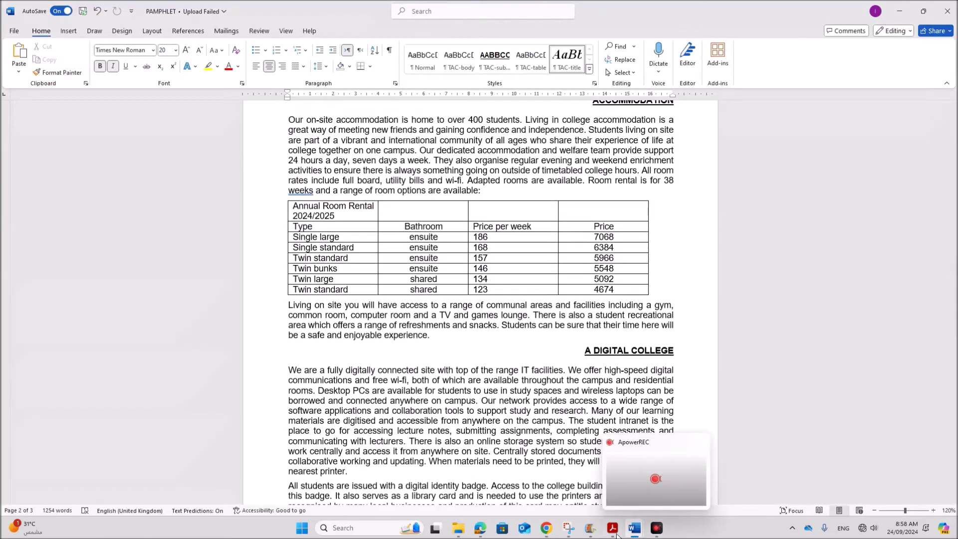
{"action": "left_click", "coordinate": [612, 527]}
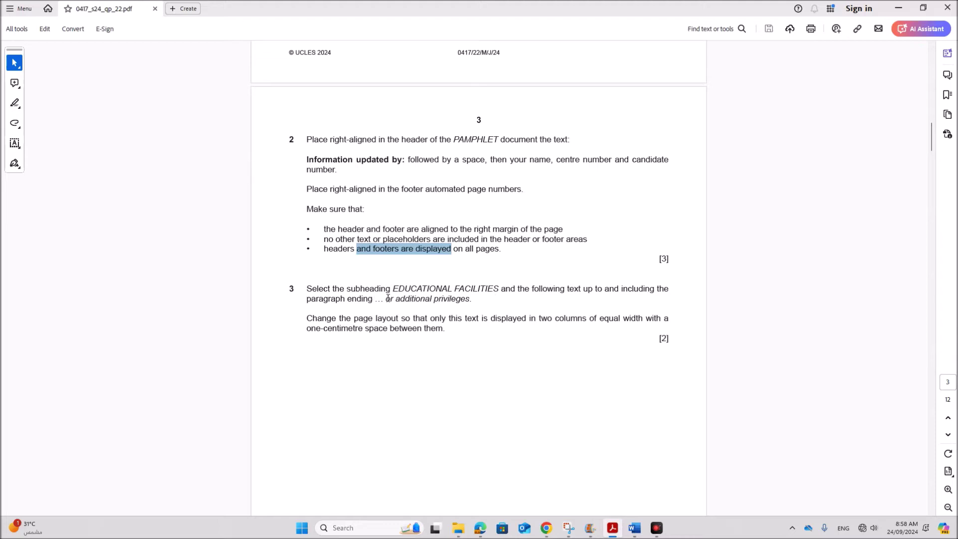
Copy 'additional privileges.' from question 3 and return to the PAMPHLET document in Word
{"action": "left_click_drag", "start_coordinate": [397, 298], "coordinate": [472, 298]}
{"action": "key", "text": "ctrl+c"}
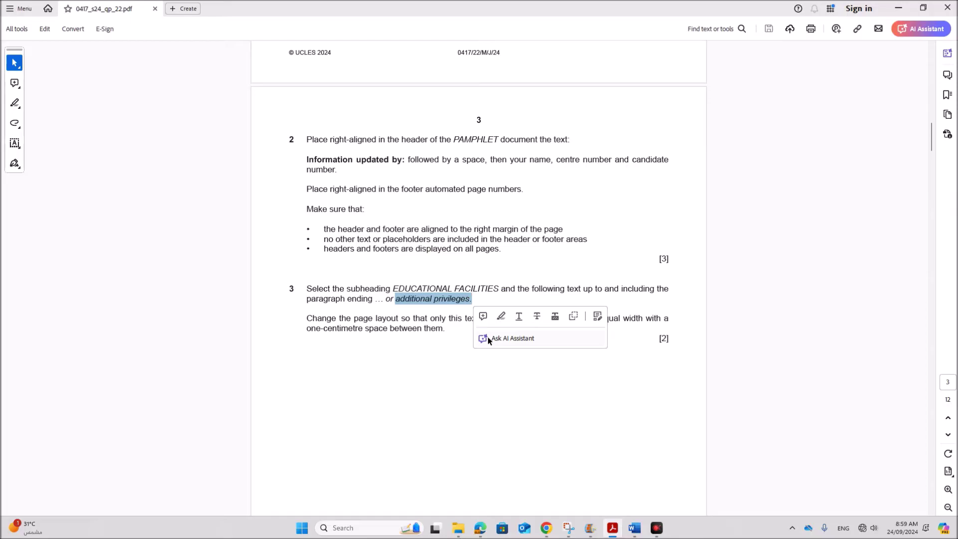
{"action": "mouse_move", "coordinate": [633, 534]}
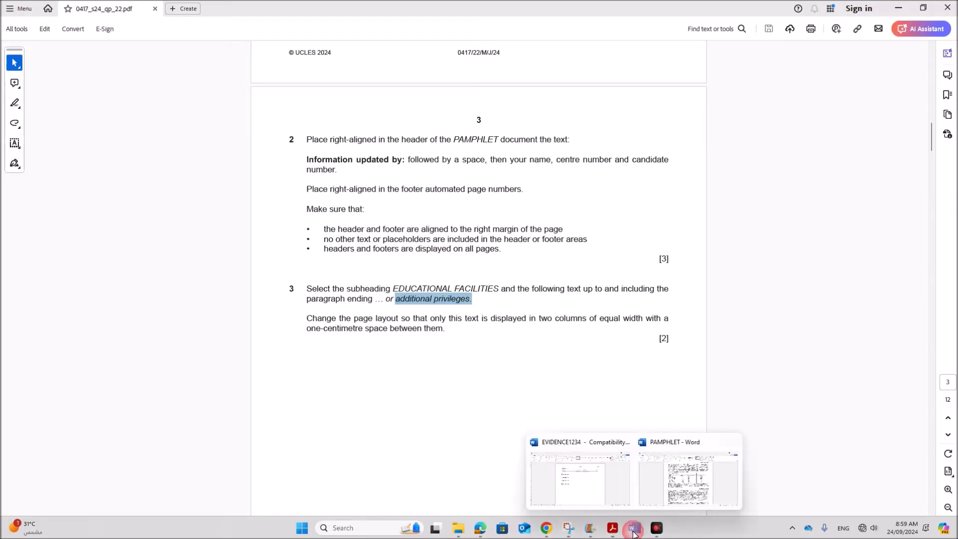
{"action": "left_click", "coordinate": [680, 497]}
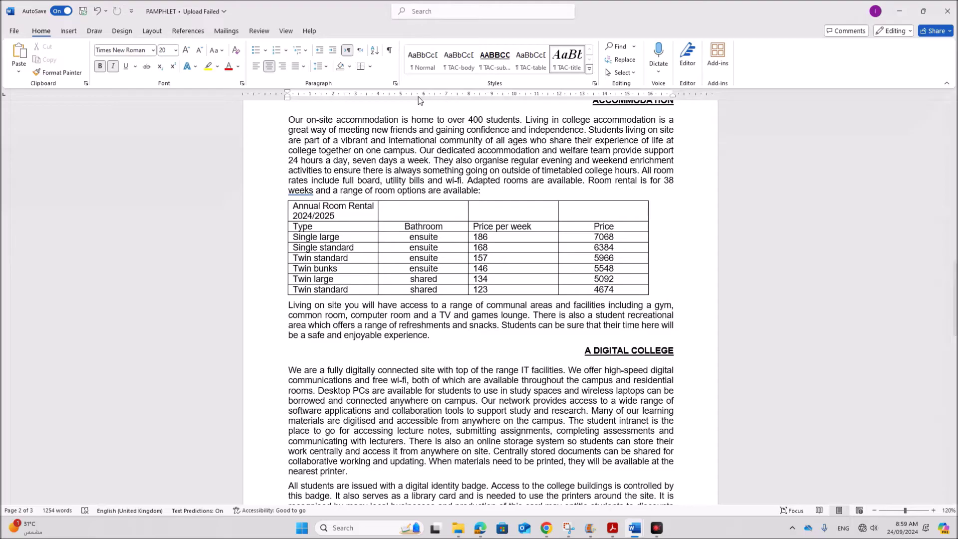
Find 'additional privileges.' and select from there up to the EDUCATIONAL FACILITIES heading, then switch to the exam PDF
{"action": "key", "text": "ctrl+f"}
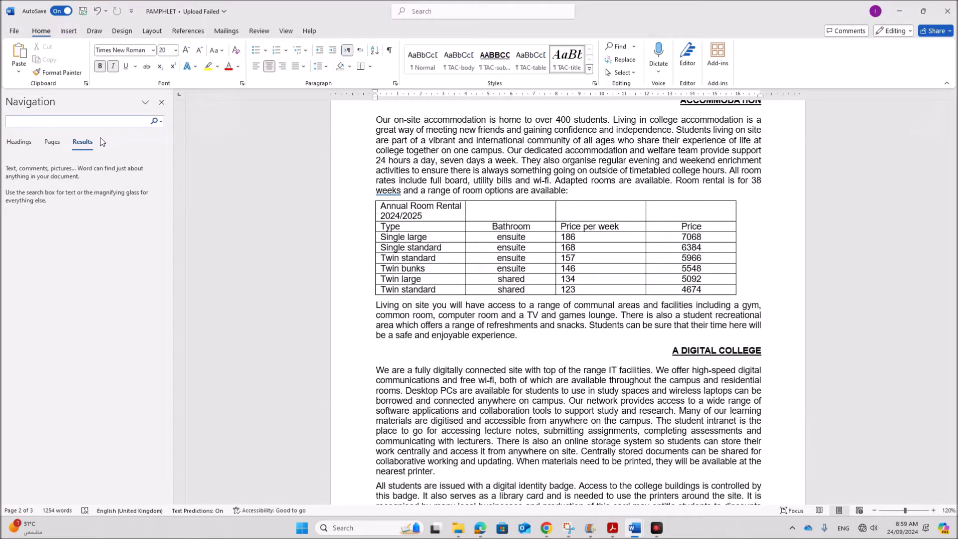
{"action": "key", "text": "ctrl+v"}
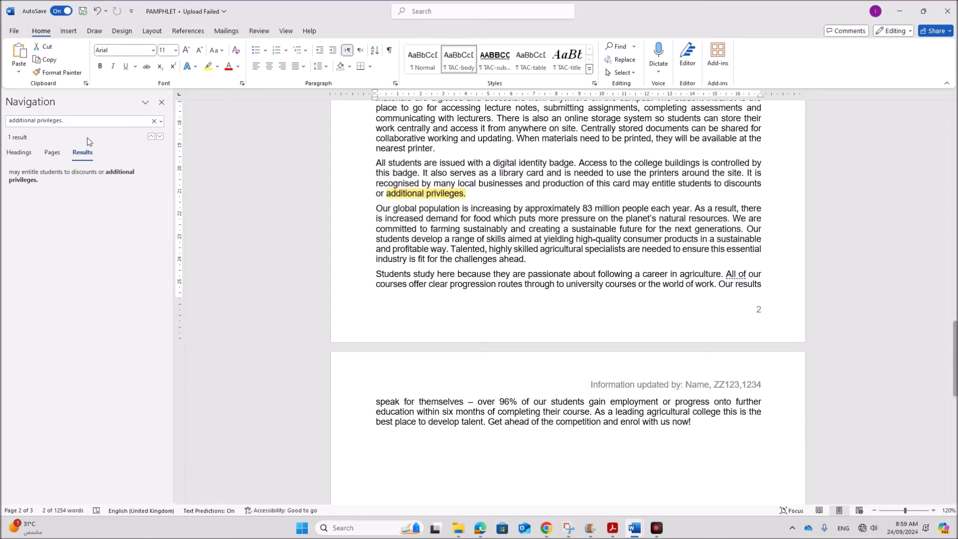
{"action": "left_click", "coordinate": [161, 102]}
{"action": "scroll", "coordinate": [289, 234], "scroll_direction": "down", "scroll_amount": 15}
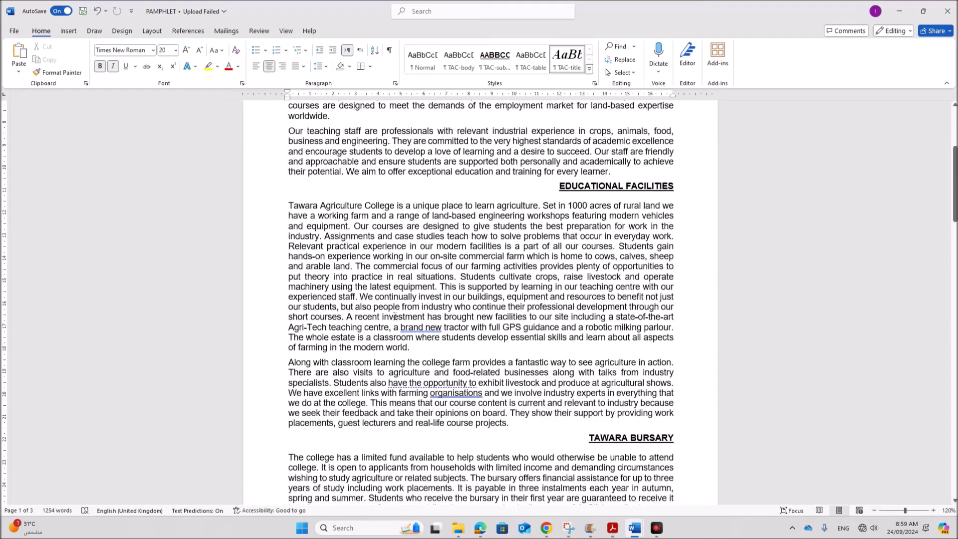
{"action": "scroll", "coordinate": [397, 337], "scroll_direction": "down", "scroll_amount": 5}
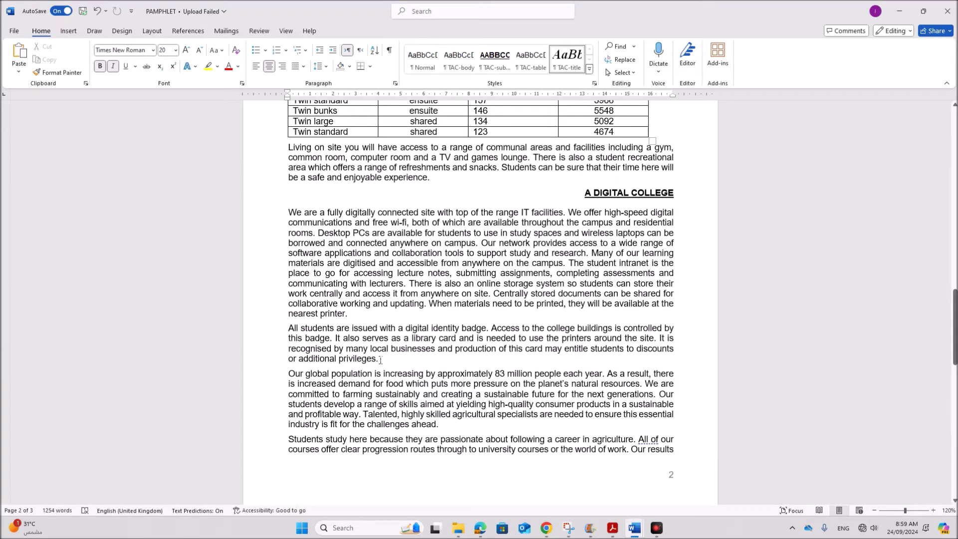
{"action": "left_click_drag", "start_coordinate": [380, 359], "coordinate": [260, 217]}
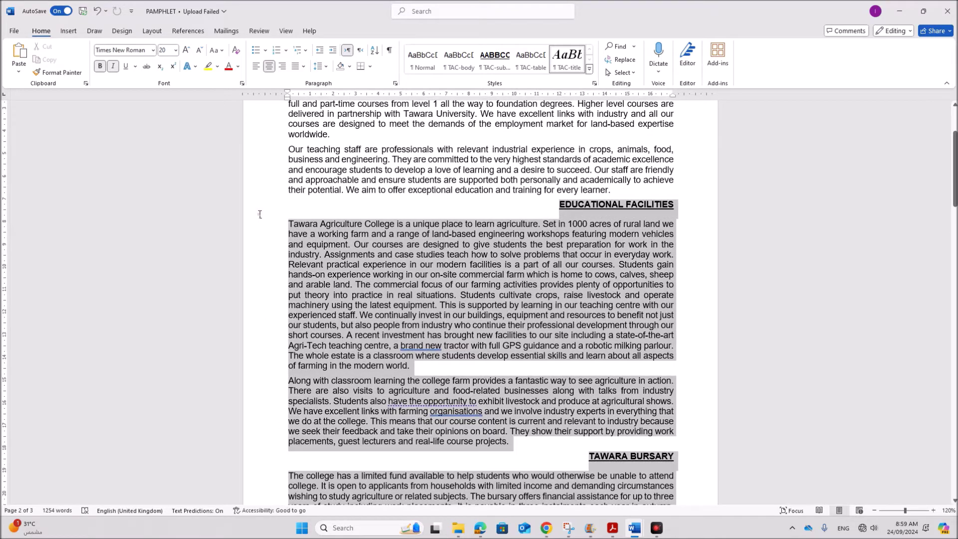
{"action": "left_click", "coordinate": [612, 528]}
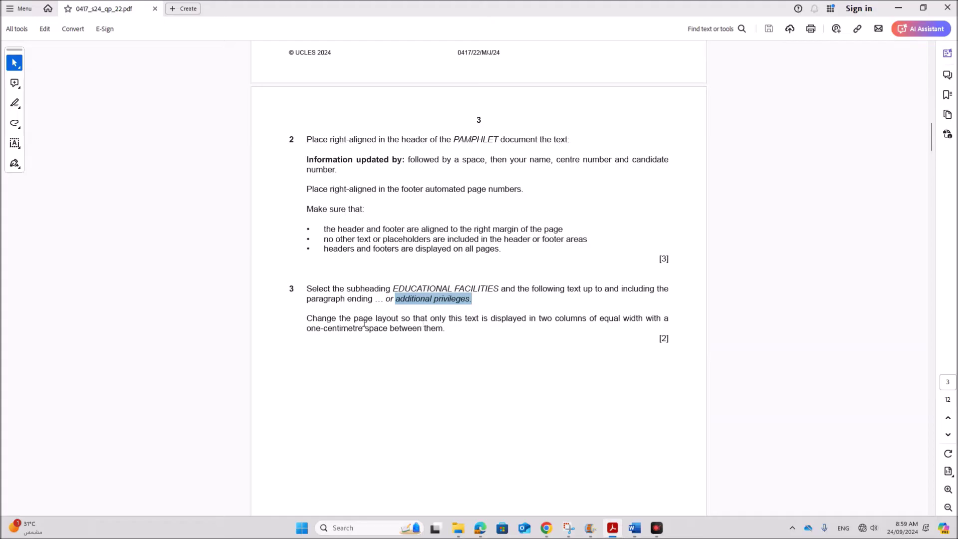
Highlight task 3's two-equal-columns instruction in the exam paper, then return to PAMPHLET
{"action": "left_click_drag", "start_coordinate": [354, 319], "coordinate": [663, 320]}
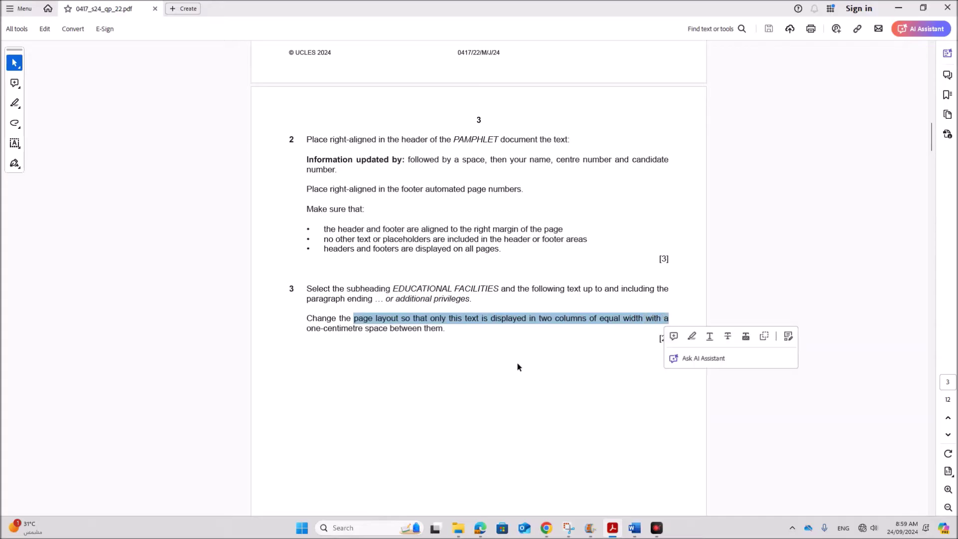
{"action": "mouse_move", "coordinate": [632, 530]}
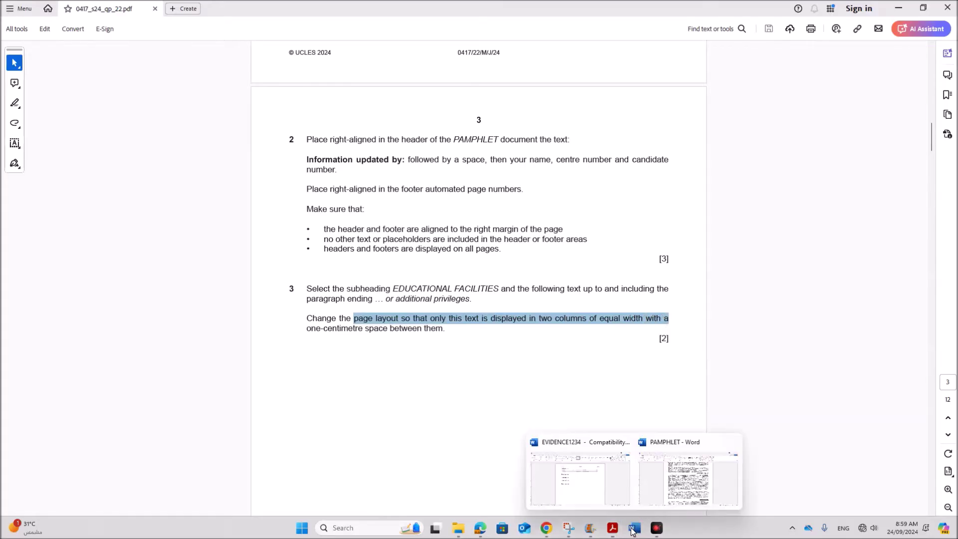
{"action": "left_click", "coordinate": [655, 494]}
Format the selected section as two equal columns with 1 cm spacing via More Columns
{"action": "left_click", "coordinate": [145, 31]}
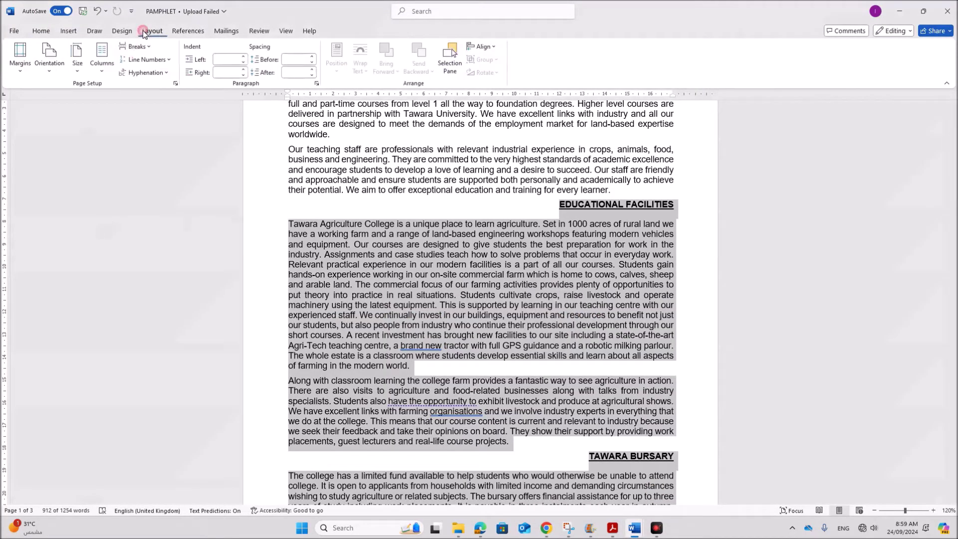
{"action": "left_click", "coordinate": [102, 57]}
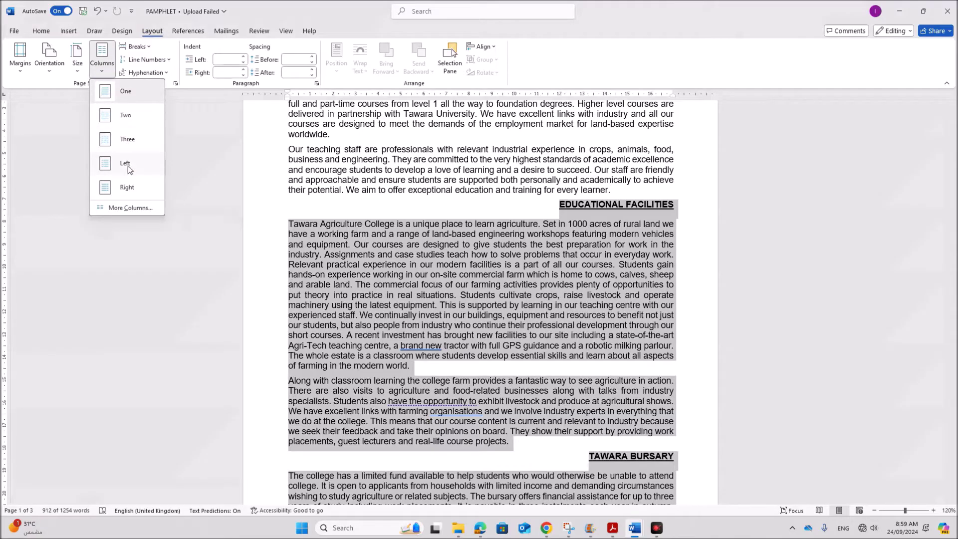
{"action": "left_click", "coordinate": [129, 209]}
{"action": "left_click", "coordinate": [439, 202]}
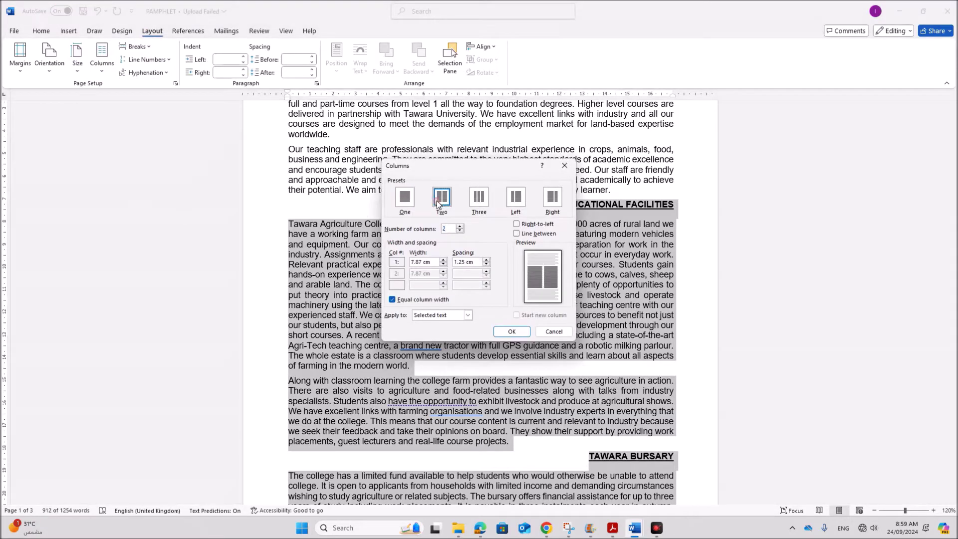
{"action": "double_click", "coordinate": [465, 263]}
{"action": "type", "text": "1"}
{"action": "left_click", "coordinate": [506, 332]}
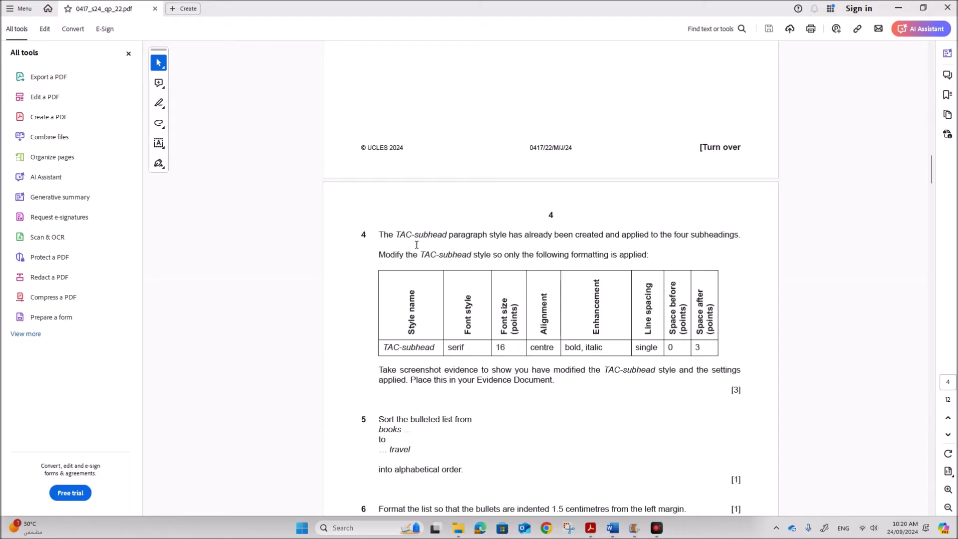
Highlight task 4's TAC-subhead style instructions in the exam paper, then return to PAMPHLET
{"action": "left_click_drag", "start_coordinate": [397, 234], "coordinate": [696, 238]}
{"action": "left_click_drag", "start_coordinate": [440, 255], "coordinate": [646, 255]}
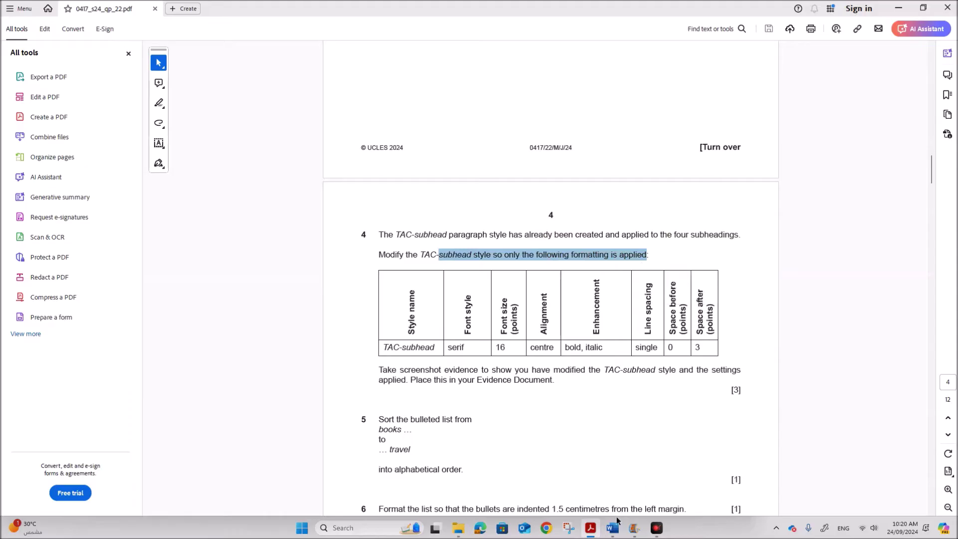
{"action": "mouse_move", "coordinate": [617, 529]}
{"action": "left_click", "coordinate": [666, 479]}
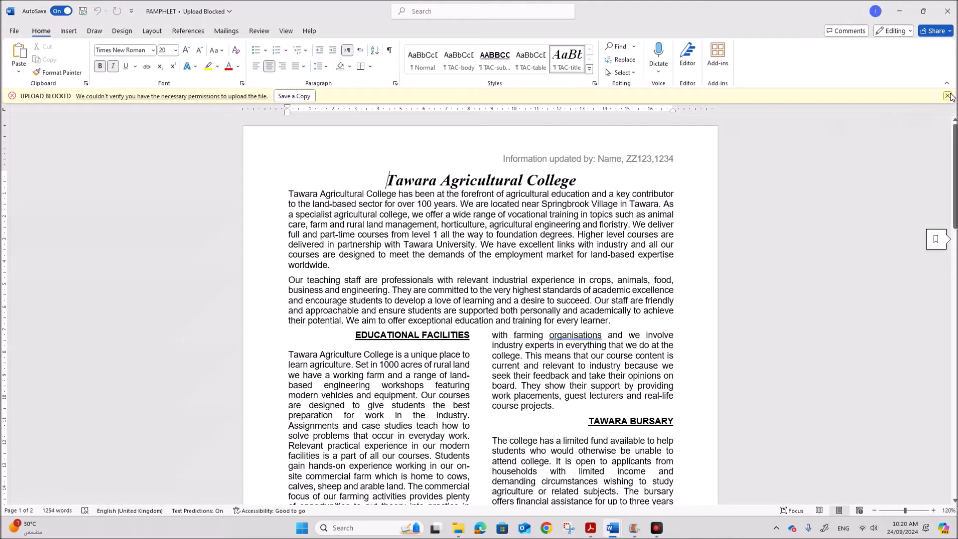
Open Modify Style for TAC-subhead and check the required font and size 16 in the exam paper
{"action": "right_click", "coordinate": [491, 68]}
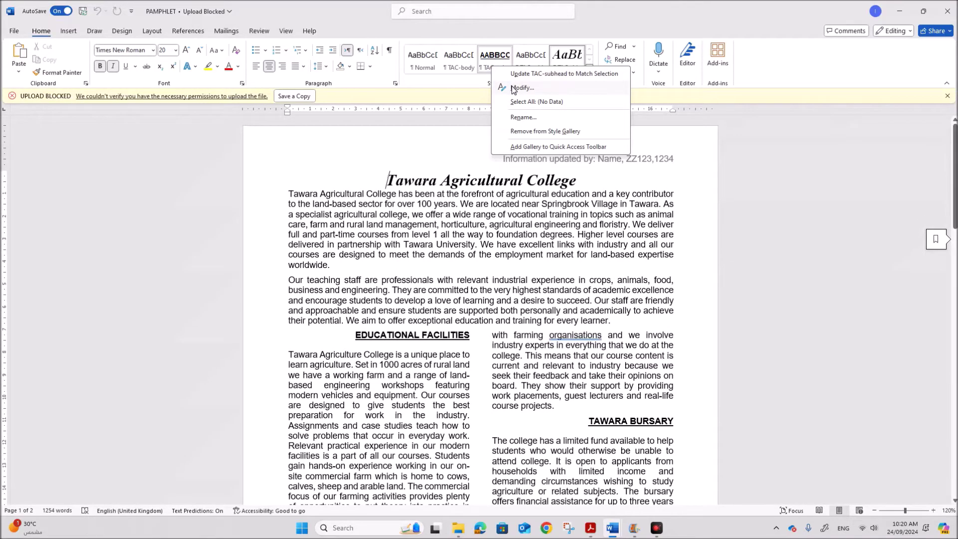
{"action": "left_click", "coordinate": [521, 88]}
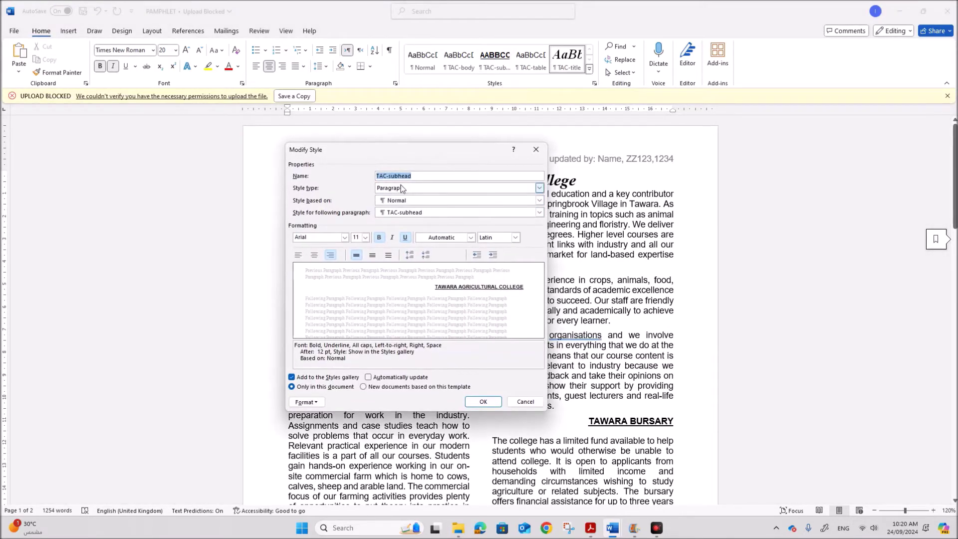
{"action": "left_click", "coordinate": [590, 528]}
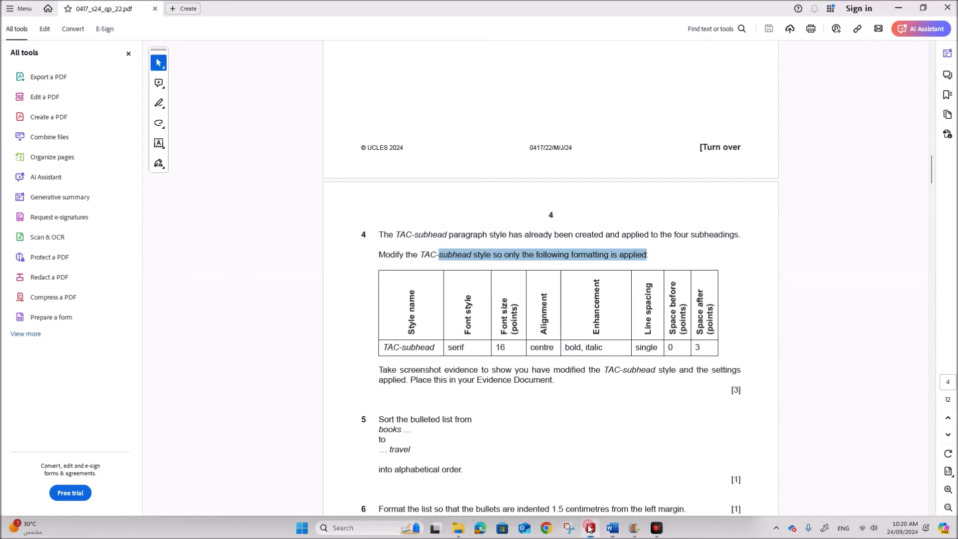
{"action": "scroll", "coordinate": [451, 363], "scroll_direction": "down", "scroll_amount": 1}
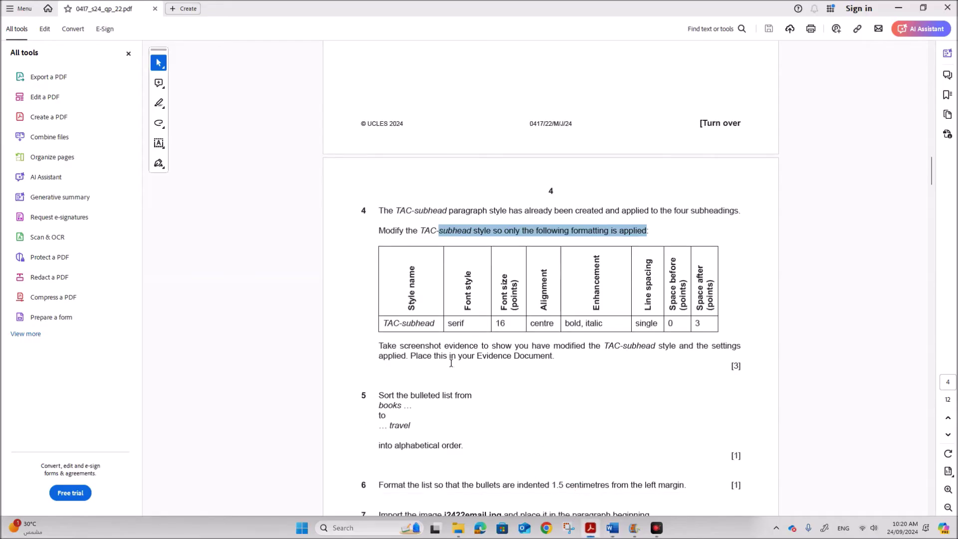
{"action": "double_click", "coordinate": [457, 323]}
{"action": "double_click", "coordinate": [501, 323]}
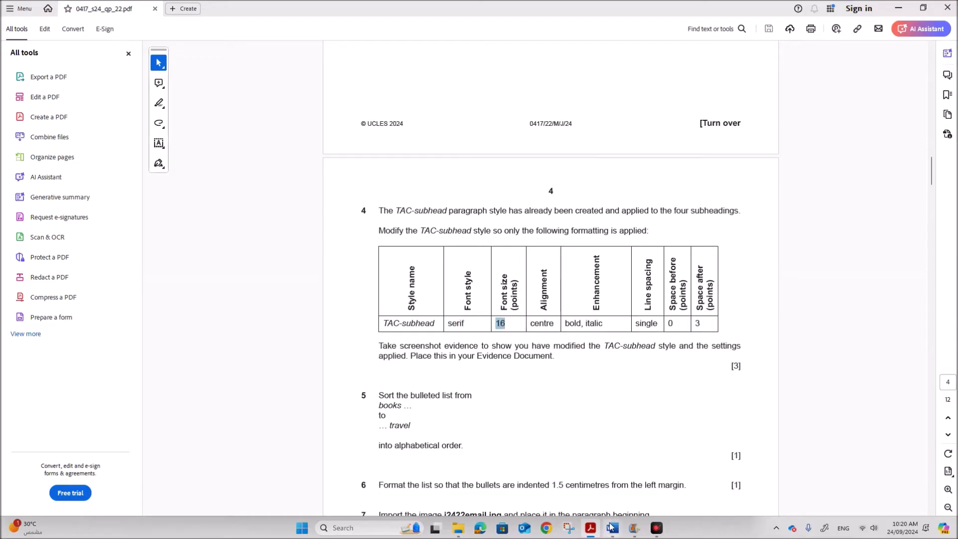
{"action": "mouse_move", "coordinate": [613, 528]}
{"action": "left_click", "coordinate": [624, 509]}
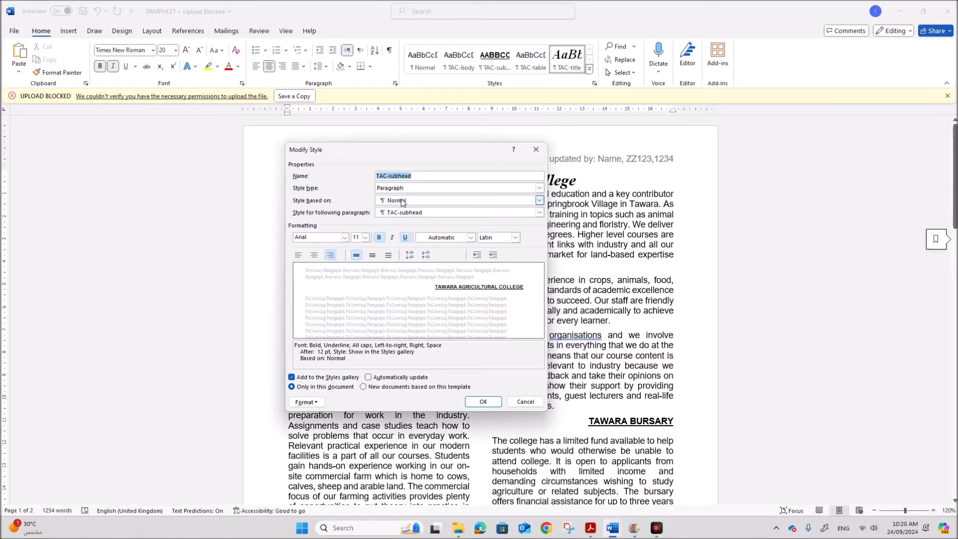
Set the style's font to Times New Roman, size 16, centred
{"action": "left_click", "coordinate": [324, 236]}
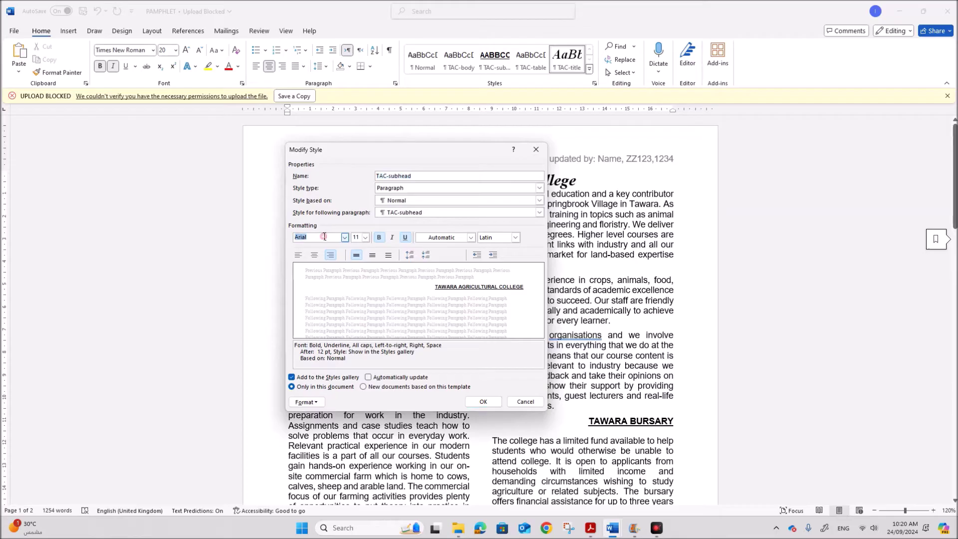
{"action": "type", "text": "Times New Romar"}
{"action": "left_click", "coordinate": [325, 236]}
{"action": "left_click", "coordinate": [366, 237]}
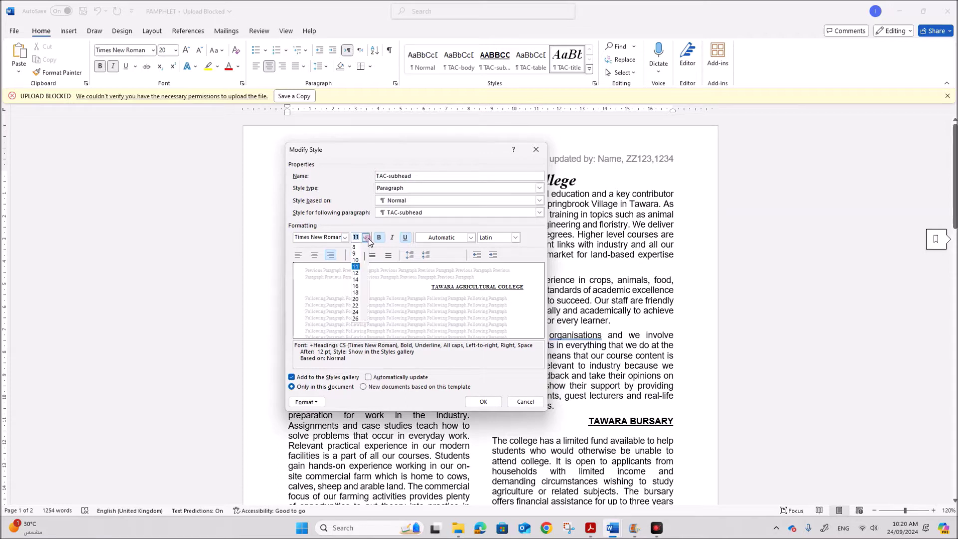
{"action": "left_click", "coordinate": [358, 287]}
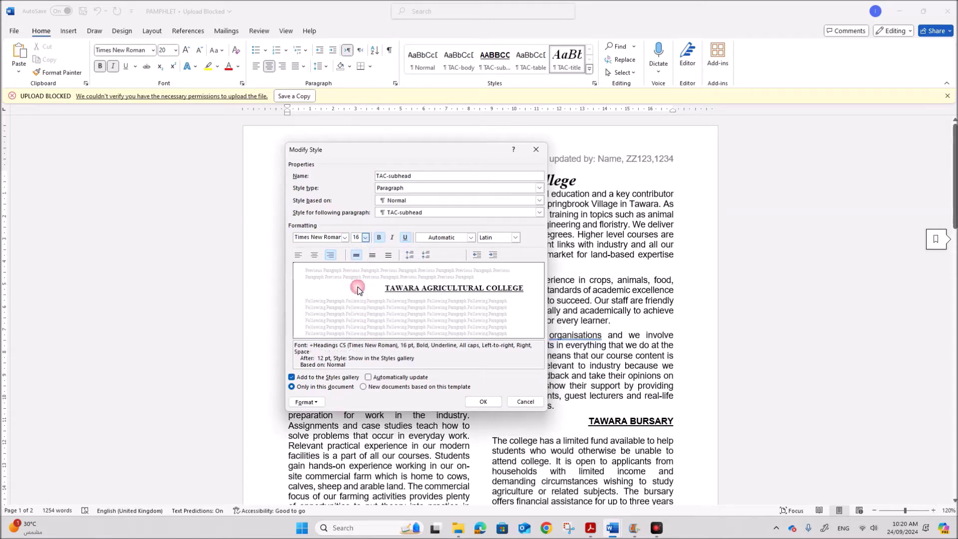
{"action": "left_click", "coordinate": [314, 255]}
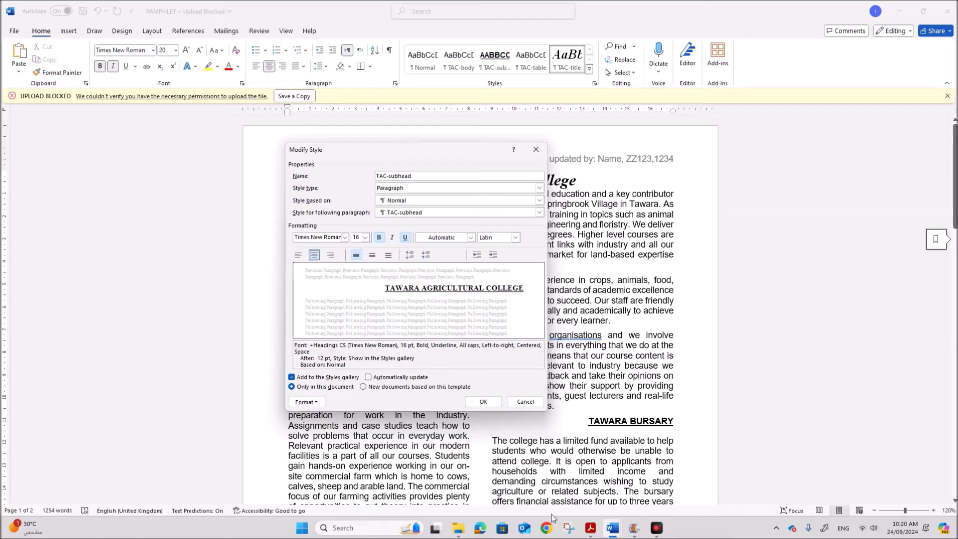
After rechecking the exam paper, make the style bold and italic with no underline
{"action": "left_click", "coordinate": [590, 527]}
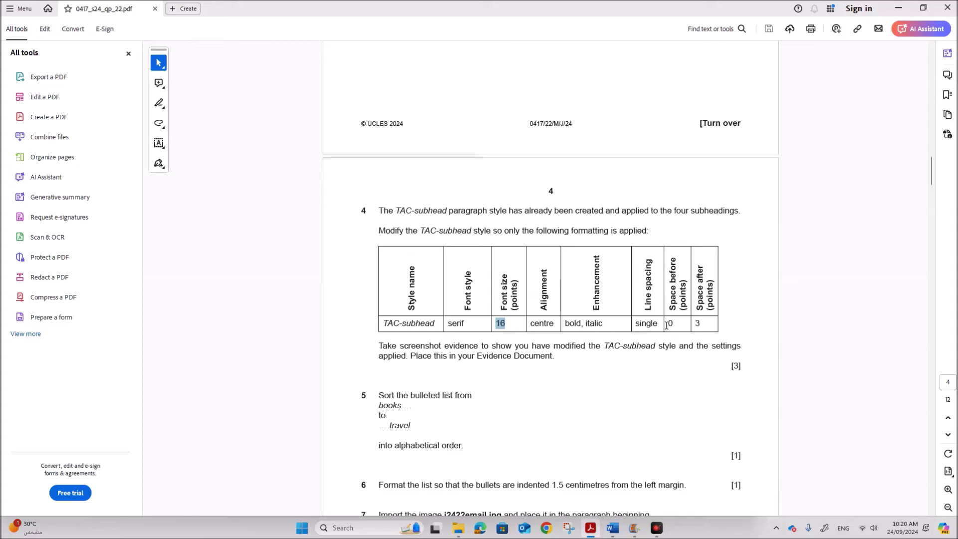
{"action": "mouse_move", "coordinate": [613, 527]}
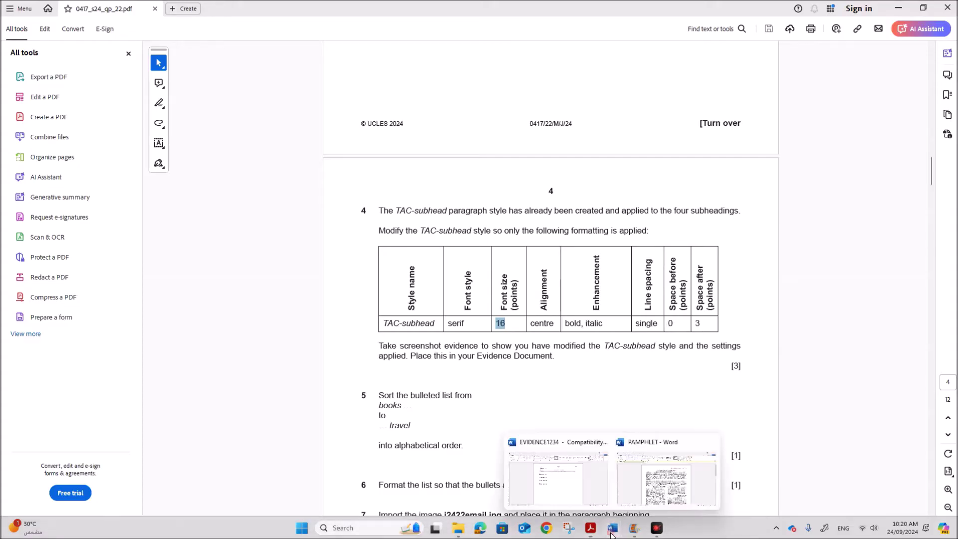
{"action": "left_click", "coordinate": [643, 497]}
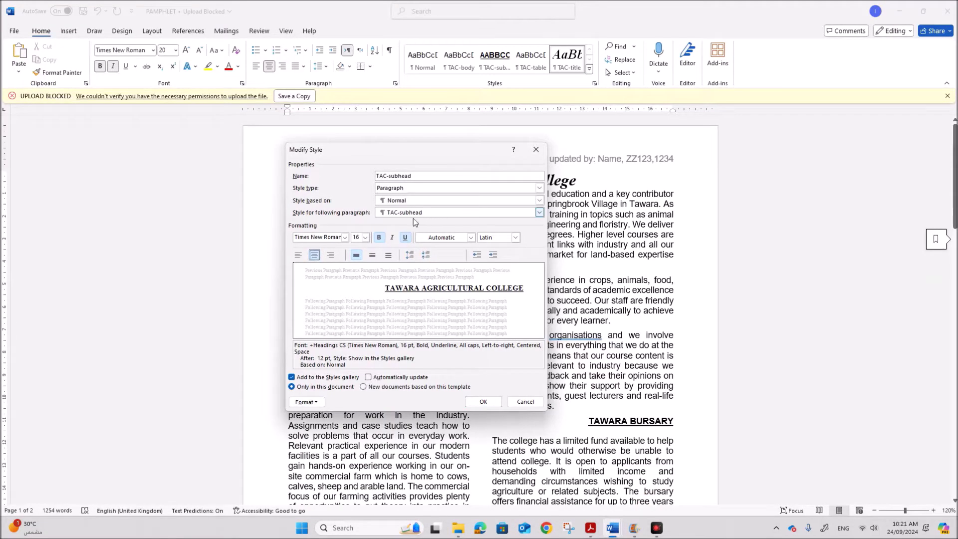
{"action": "left_click", "coordinate": [381, 237]}
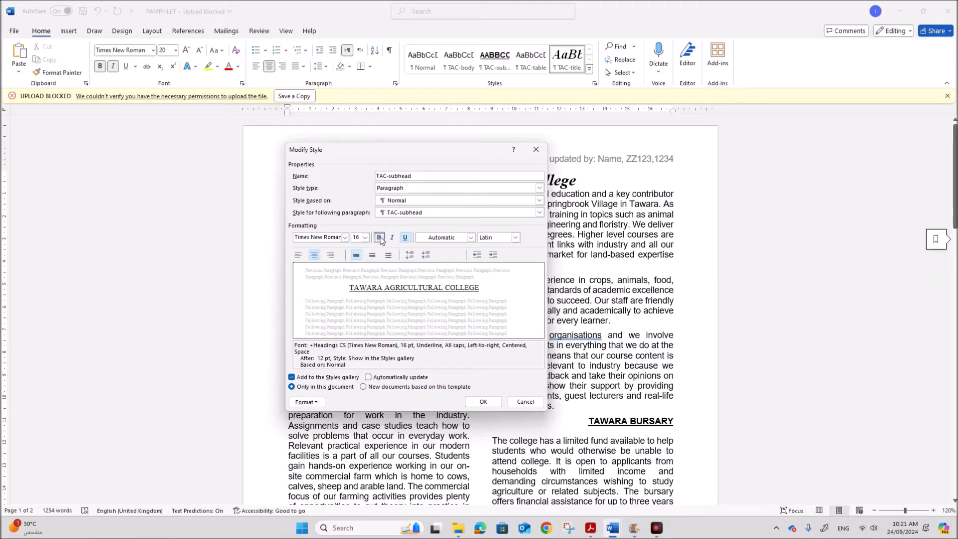
{"action": "left_click", "coordinate": [379, 238]}
{"action": "left_click", "coordinate": [392, 237]}
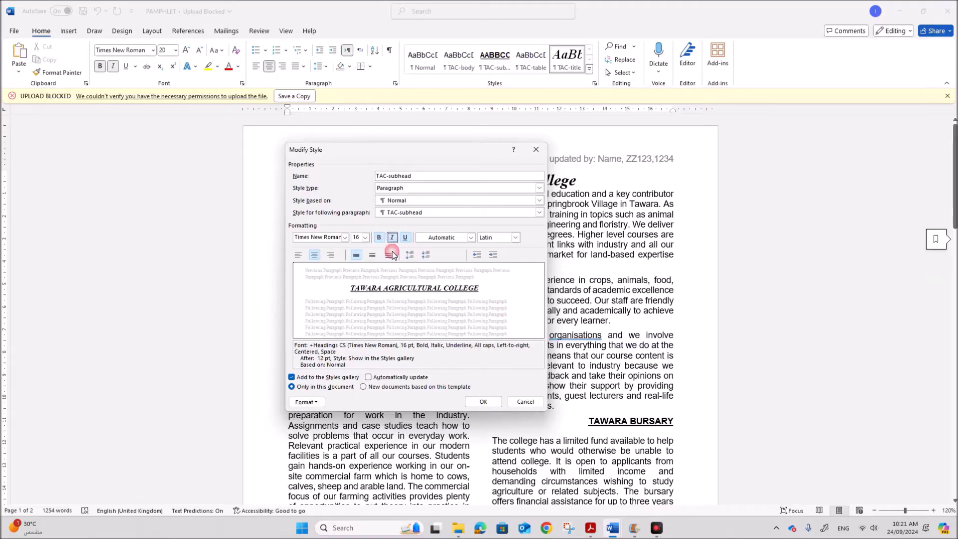
{"action": "left_click", "coordinate": [405, 238]}
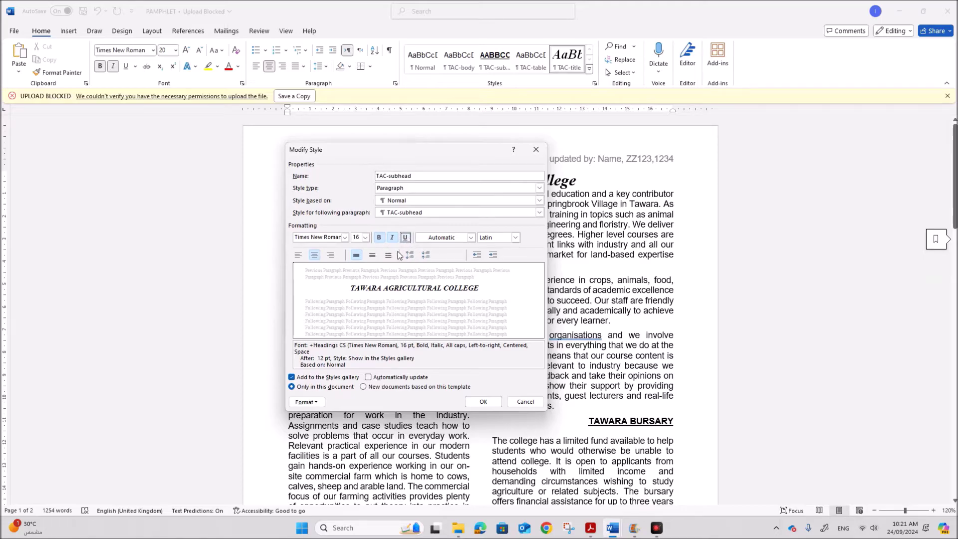
Set TAC-subhead's paragraph spacing after to 3 pt, keeping 0 pt before, checked against the exam paper
{"action": "left_click", "coordinate": [320, 402]}
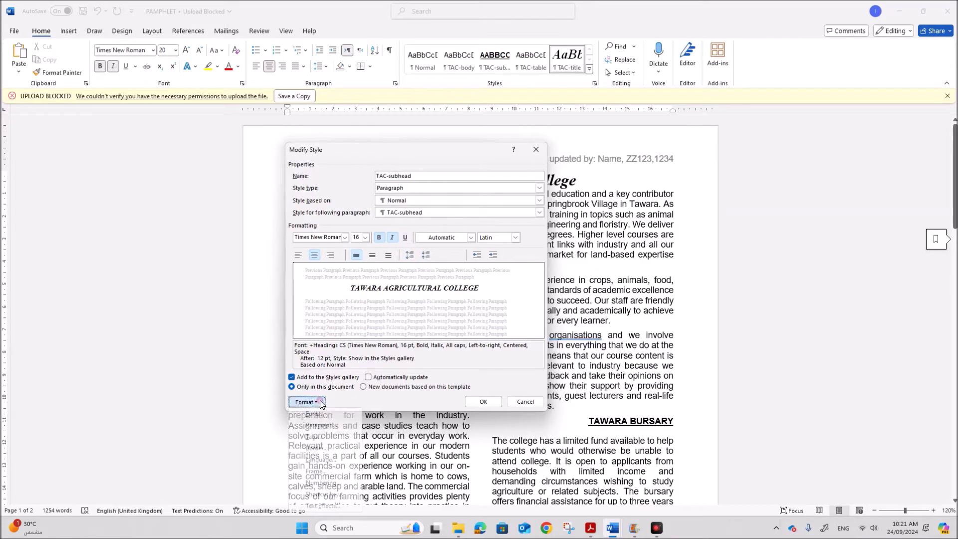
{"action": "left_click", "coordinate": [322, 425]}
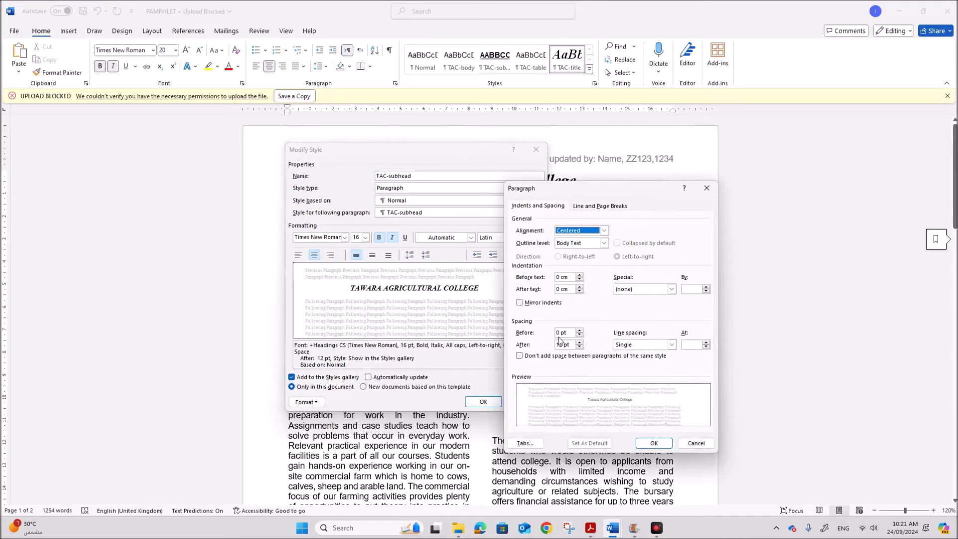
{"action": "left_click_drag", "start_coordinate": [563, 344], "coordinate": [546, 345]}
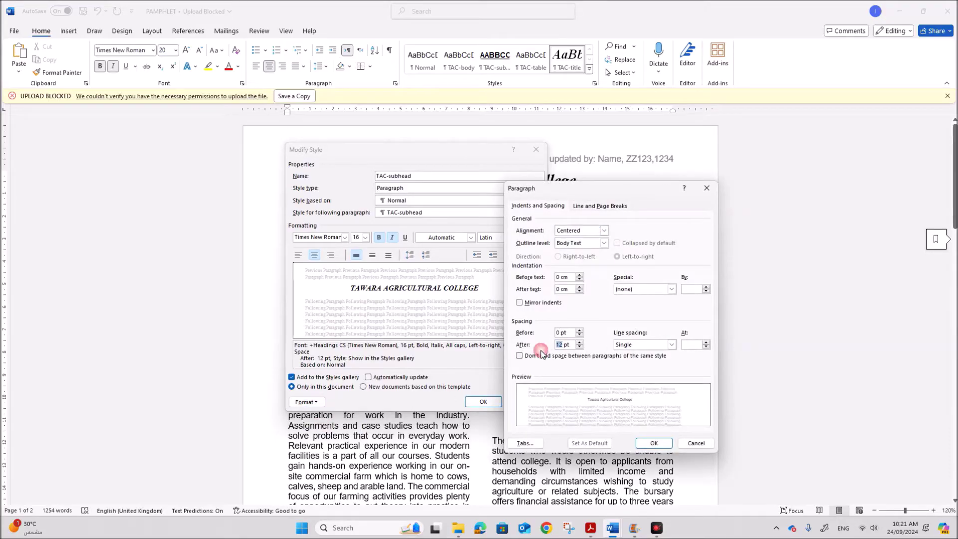
{"action": "type", "text": "3"}
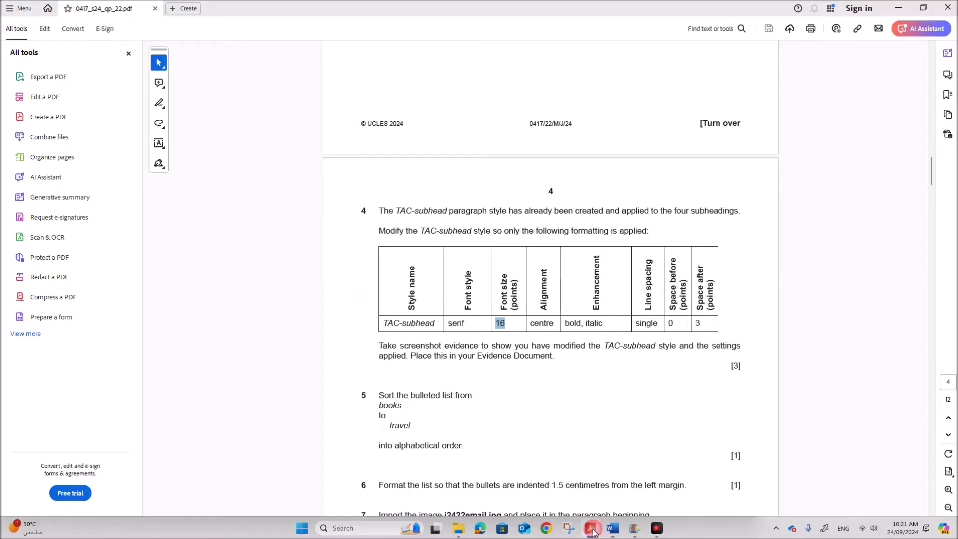
{"action": "left_click", "coordinate": [590, 527]}
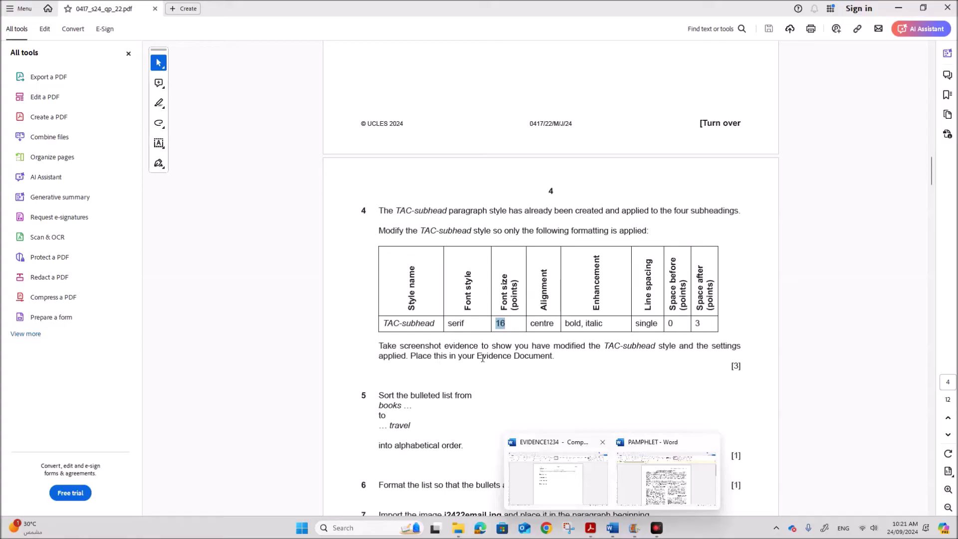
{"action": "left_click", "coordinate": [673, 479]}
{"action": "left_click_drag", "start_coordinate": [553, 185], "coordinate": [598, 147]}
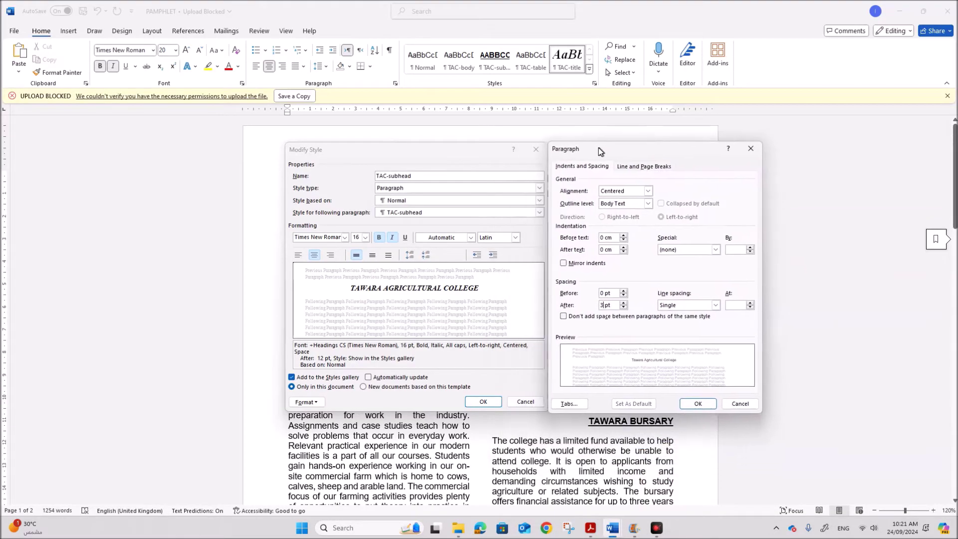
{"action": "left_click", "coordinate": [568, 528]}
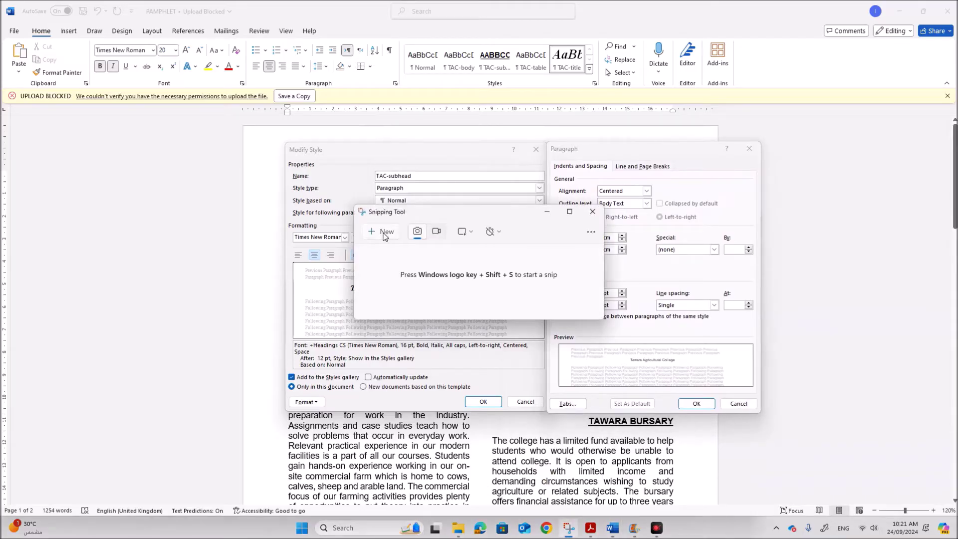
Take a snip covering both the Modify Style and Paragraph dialogs
{"action": "left_click", "coordinate": [384, 232]}
{"action": "left_click_drag", "start_coordinate": [285, 138], "coordinate": [663, 366]}
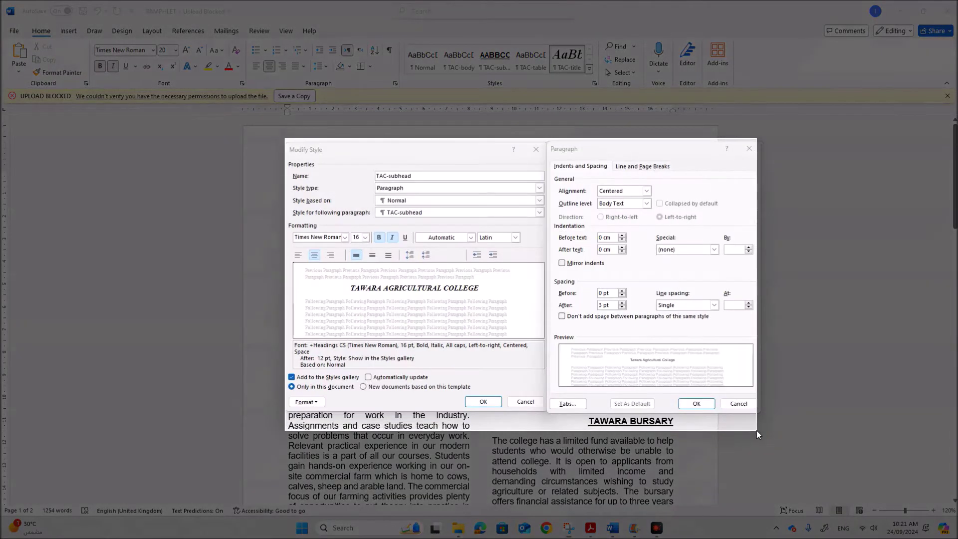
{"action": "left_click_drag", "start_coordinate": [756, 429], "coordinate": [763, 418]}
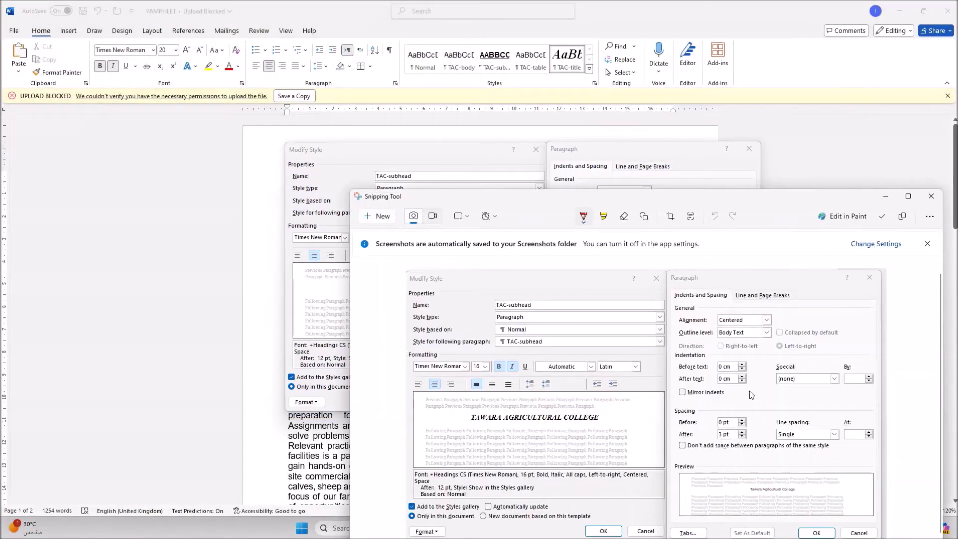
Confirm the Paragraph and Modify Style dialogs to apply the restyled TAC-subhead
{"action": "left_click", "coordinate": [701, 152]}
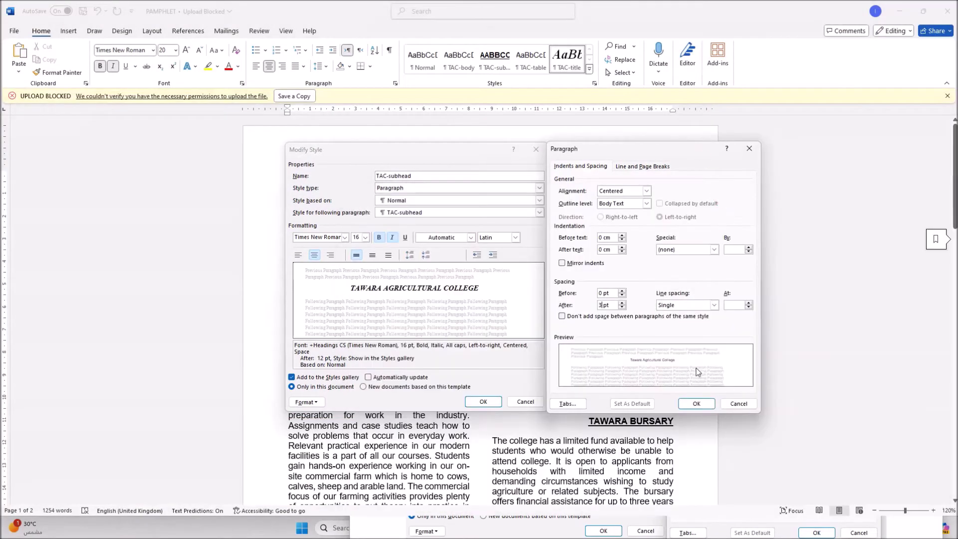
{"action": "left_click", "coordinate": [696, 403]}
{"action": "left_click", "coordinate": [484, 402]}
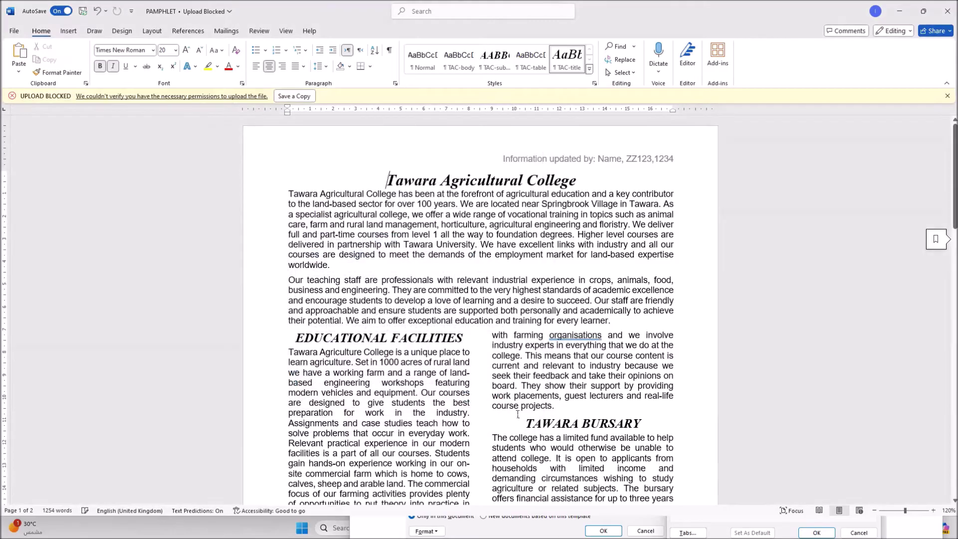
{"action": "scroll", "coordinate": [528, 407], "scroll_direction": "down", "scroll_amount": 5}
{"action": "scroll", "coordinate": [528, 407], "scroll_direction": "up", "scroll_amount": 5}
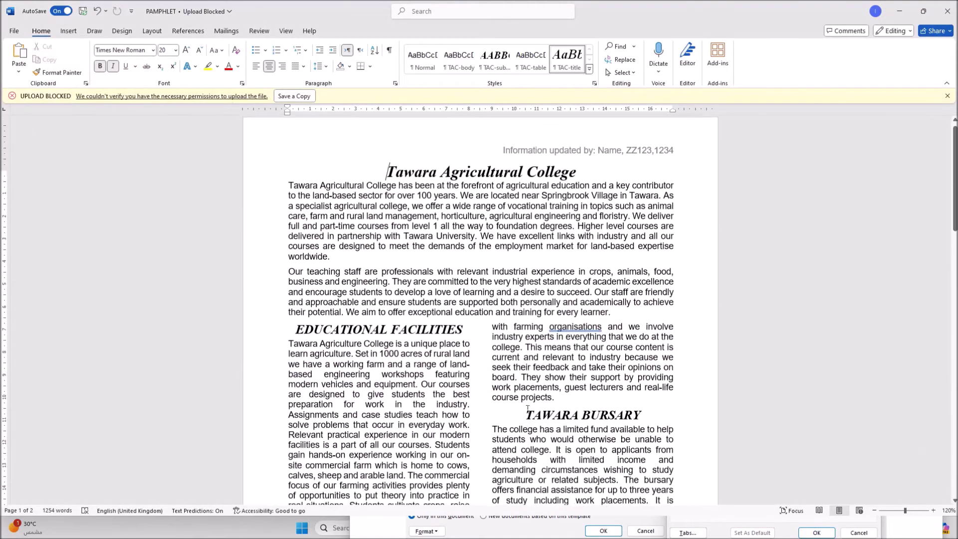
Paste the style screenshot under Step 4 in the EVIDENCE1234 document
{"action": "left_click", "coordinate": [523, 533]}
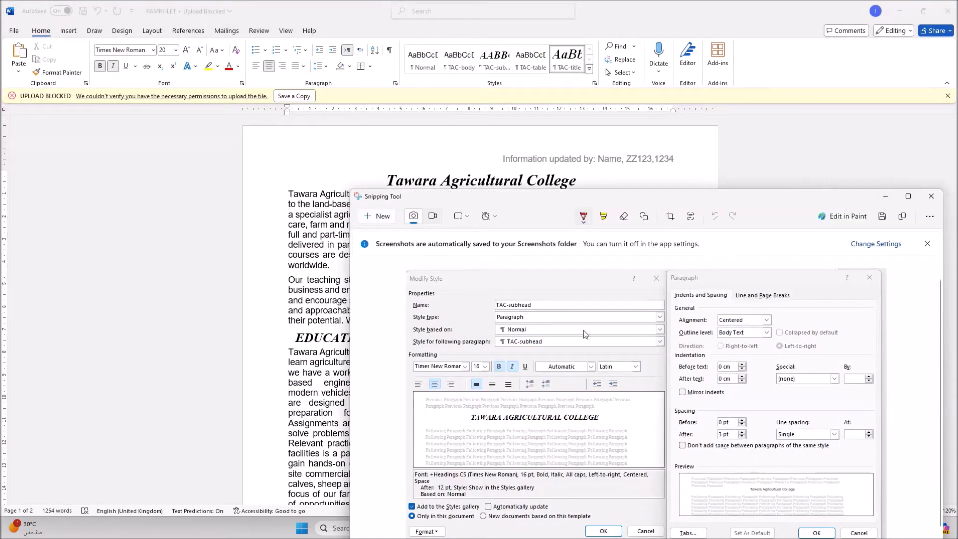
{"action": "double_click", "coordinate": [659, 197]}
{"action": "mouse_move", "coordinate": [612, 527]}
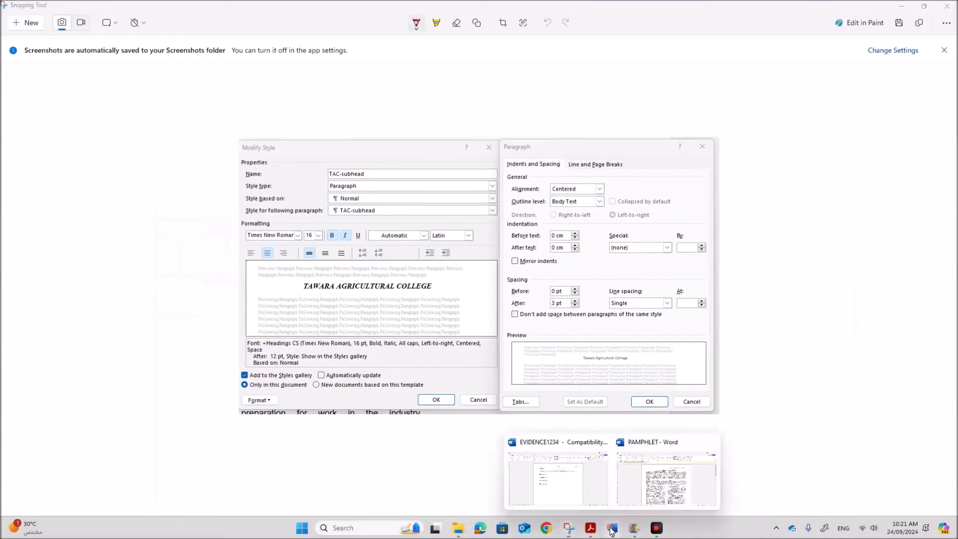
{"action": "left_click", "coordinate": [522, 444]}
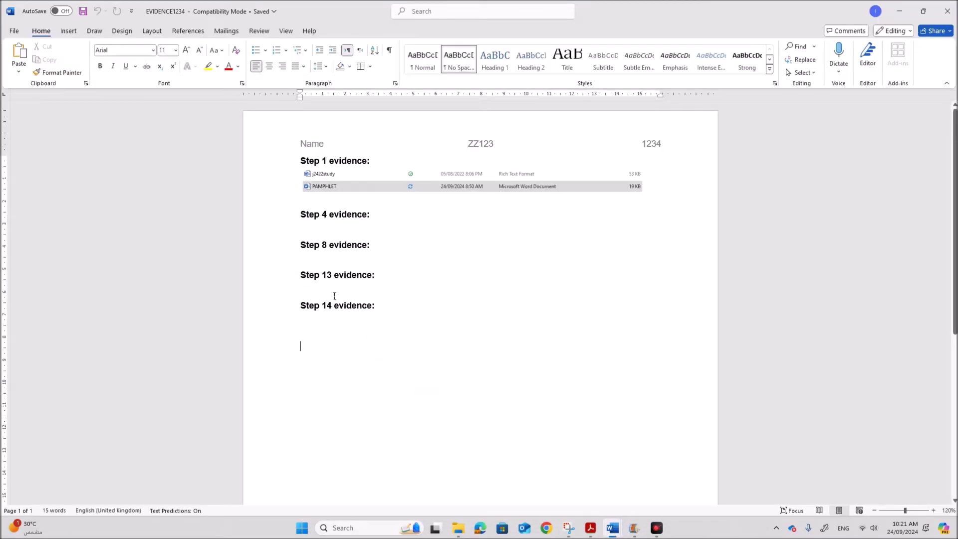
{"action": "left_click", "coordinate": [314, 228]}
{"action": "key", "text": "ctrl+v"}
Read question 5's bullet-list sort instruction in the exam paper, then return to PAMPHLET
{"action": "left_click", "coordinate": [590, 527]}
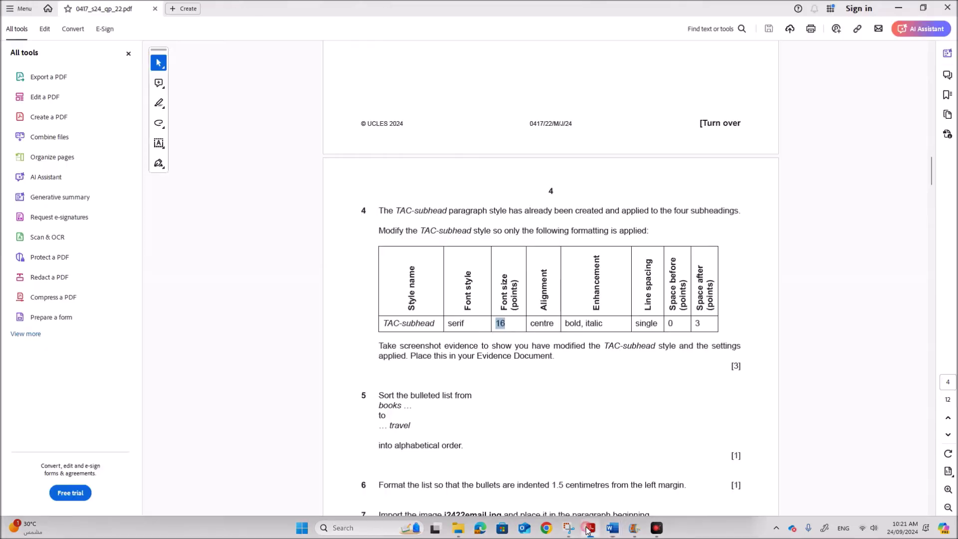
{"action": "scroll", "coordinate": [529, 420], "scroll_direction": "down", "scroll_amount": 2}
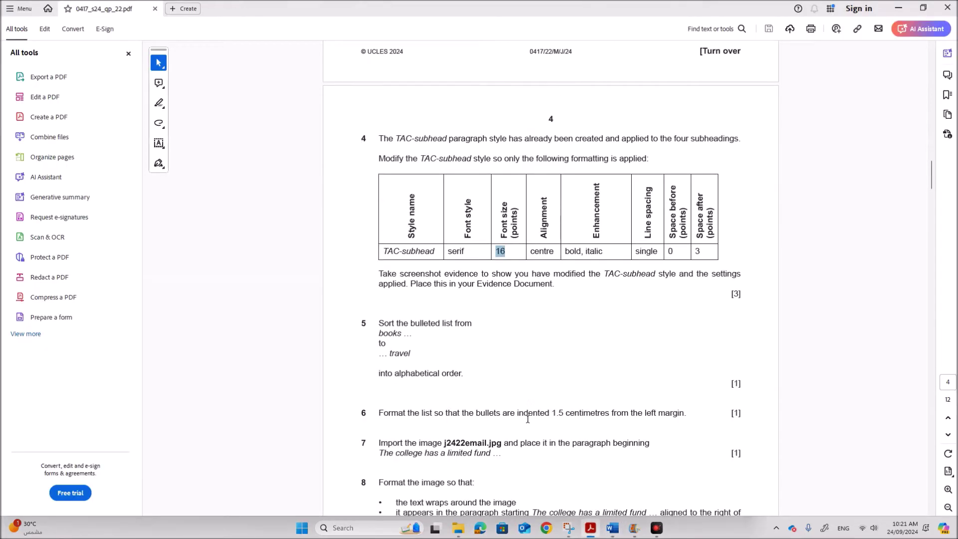
{"action": "scroll", "coordinate": [527, 419], "scroll_direction": "down", "scroll_amount": 1}
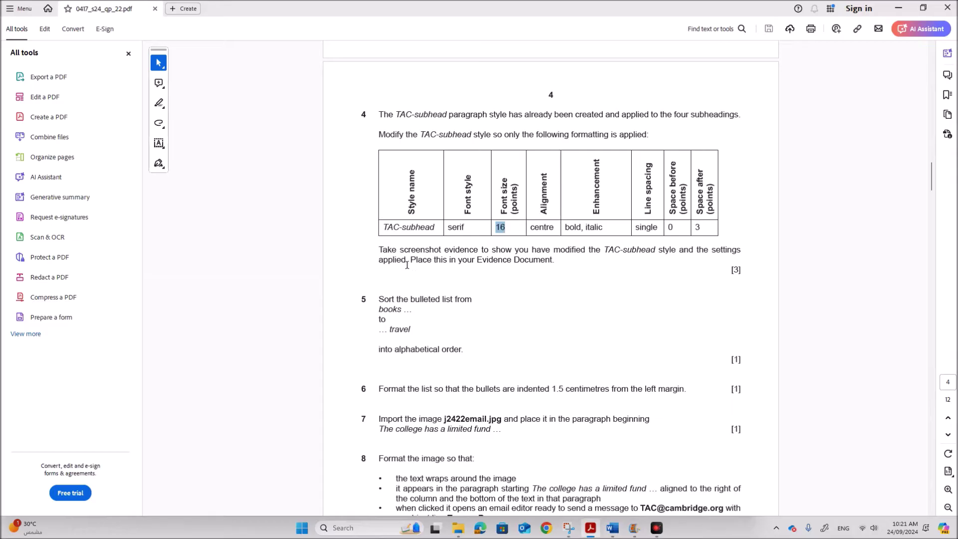
{"action": "left_click_drag", "start_coordinate": [379, 298], "coordinate": [462, 350]}
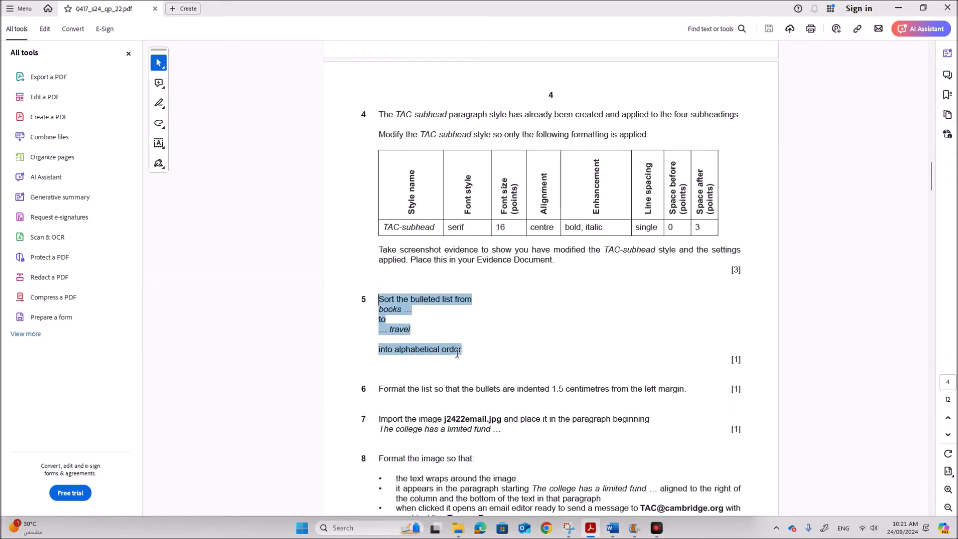
{"action": "mouse_move", "coordinate": [616, 530]}
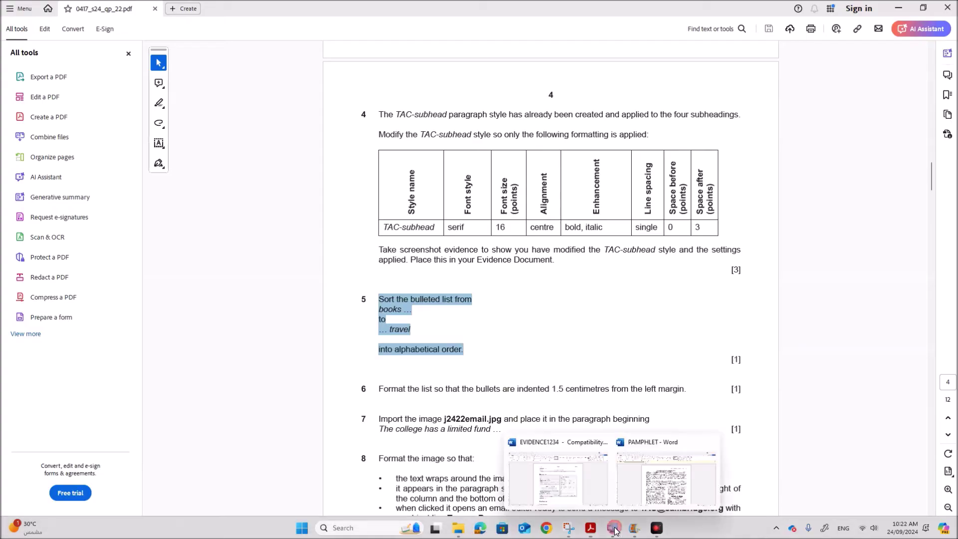
{"action": "left_click", "coordinate": [635, 501]}
Select the bulleted expenses list and sort its paragraphs by text, ascending
{"action": "scroll", "coordinate": [564, 449], "scroll_direction": "down", "scroll_amount": 5}
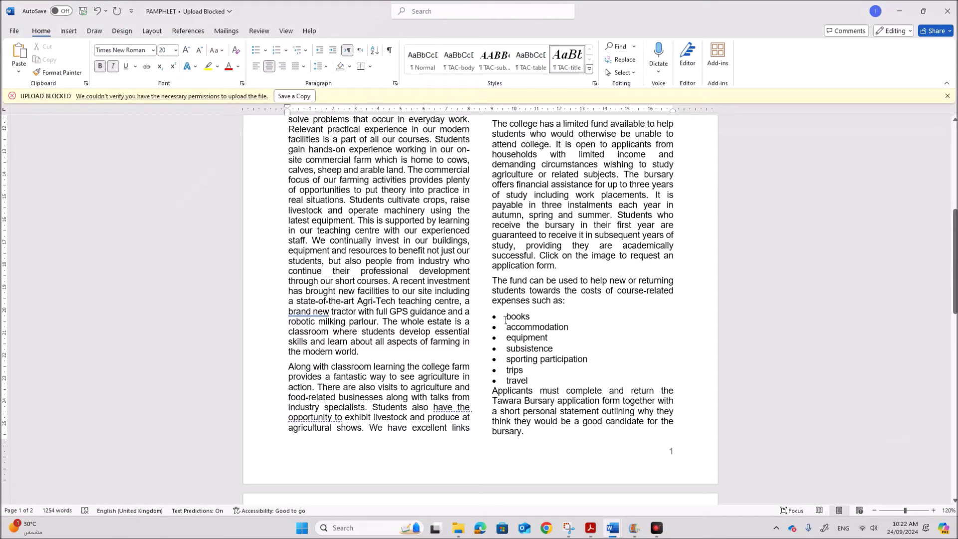
{"action": "left_click_drag", "start_coordinate": [492, 317], "coordinate": [535, 381]}
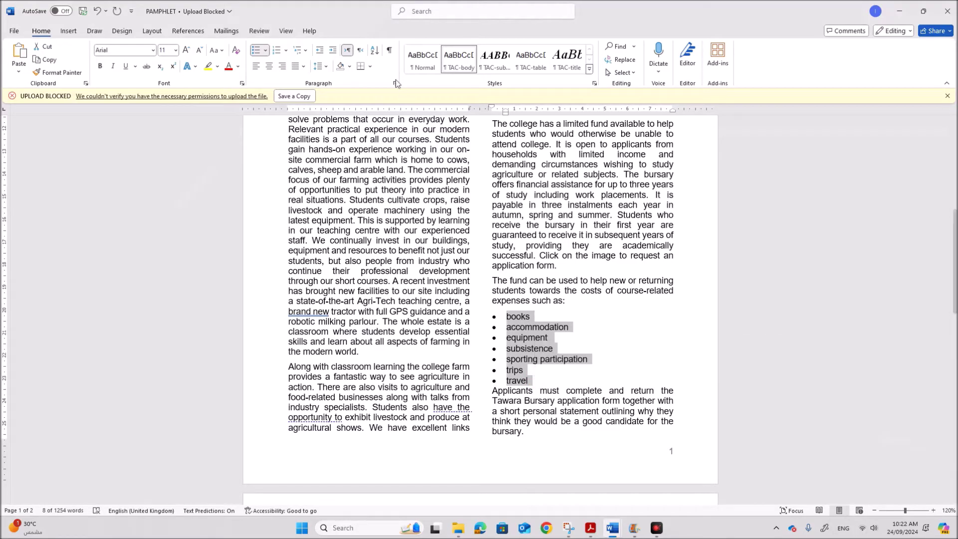
{"action": "left_click", "coordinate": [374, 51]}
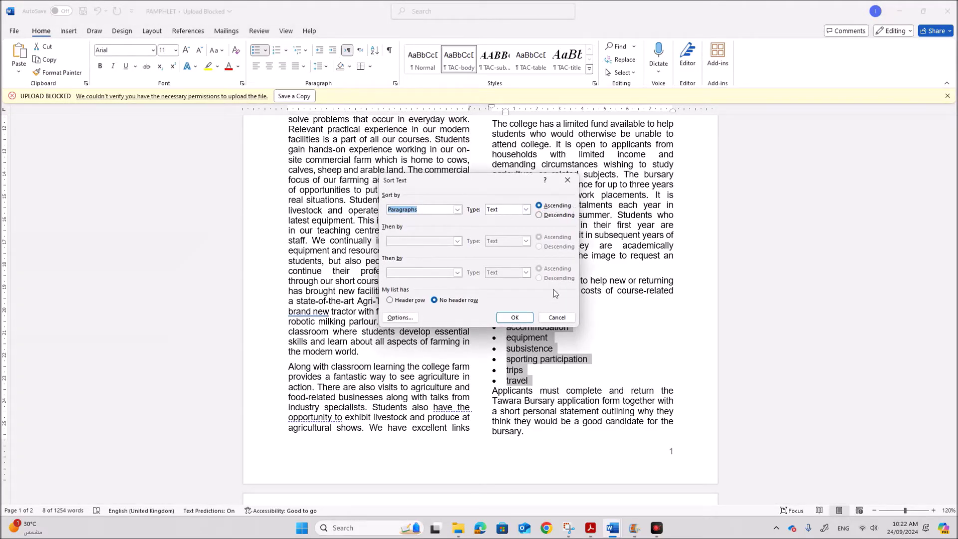
{"action": "left_click", "coordinate": [514, 318]}
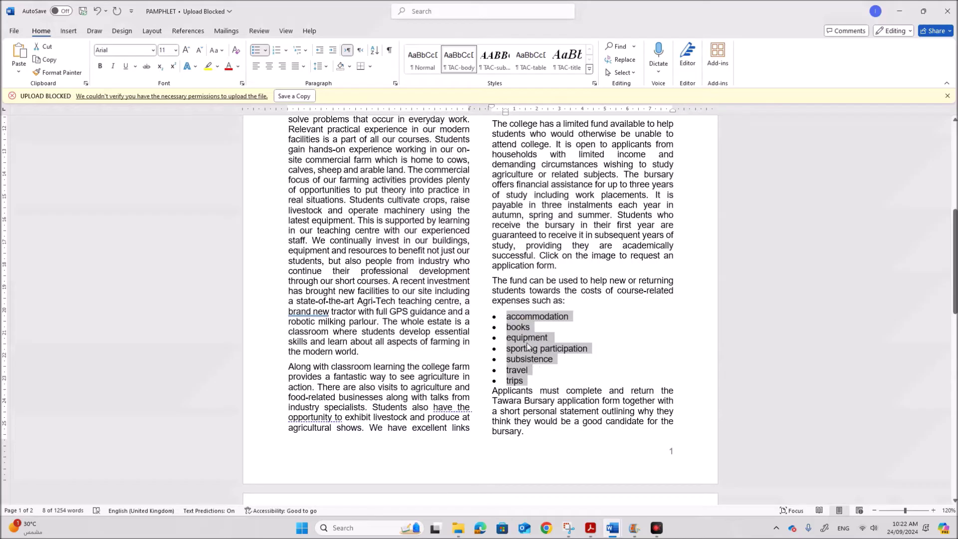
{"action": "key", "text": "alt+Tab"}
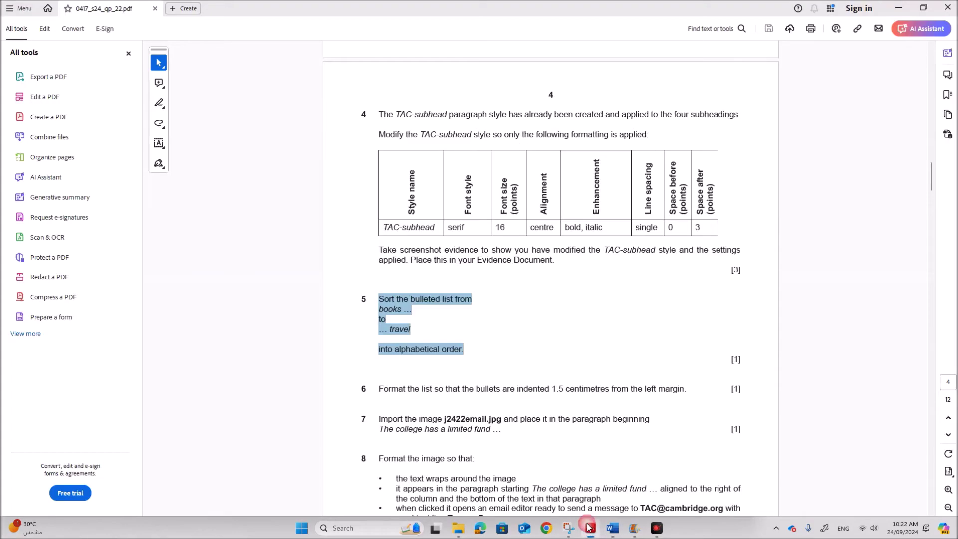
{"action": "scroll", "coordinate": [530, 429], "scroll_direction": "down", "scroll_amount": 3}
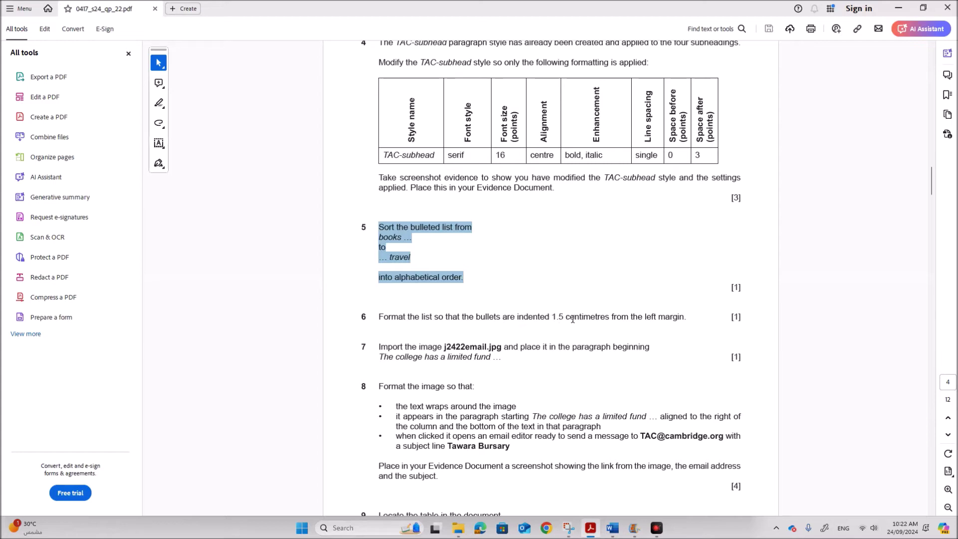
{"action": "left_click_drag", "start_coordinate": [566, 316], "coordinate": [687, 316]}
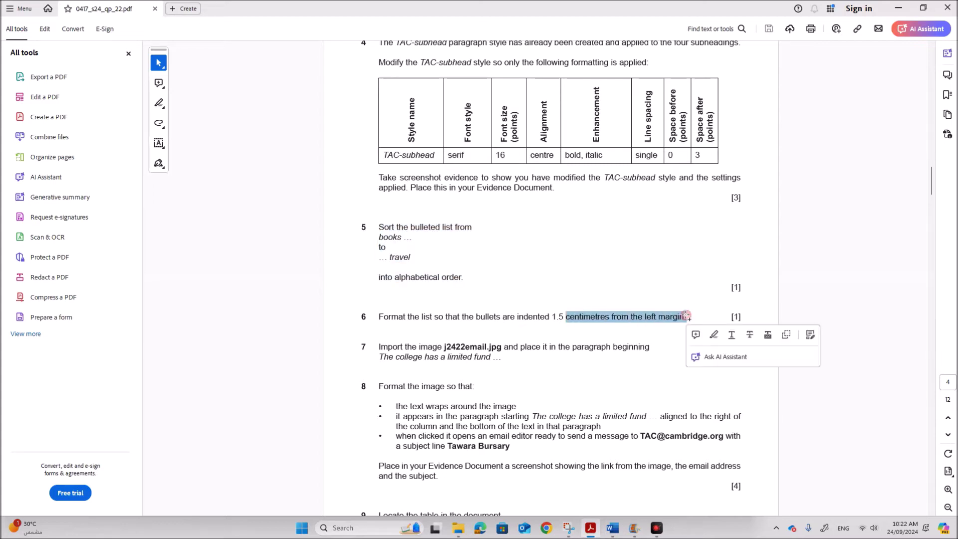
{"action": "key", "text": "alt+Tab"}
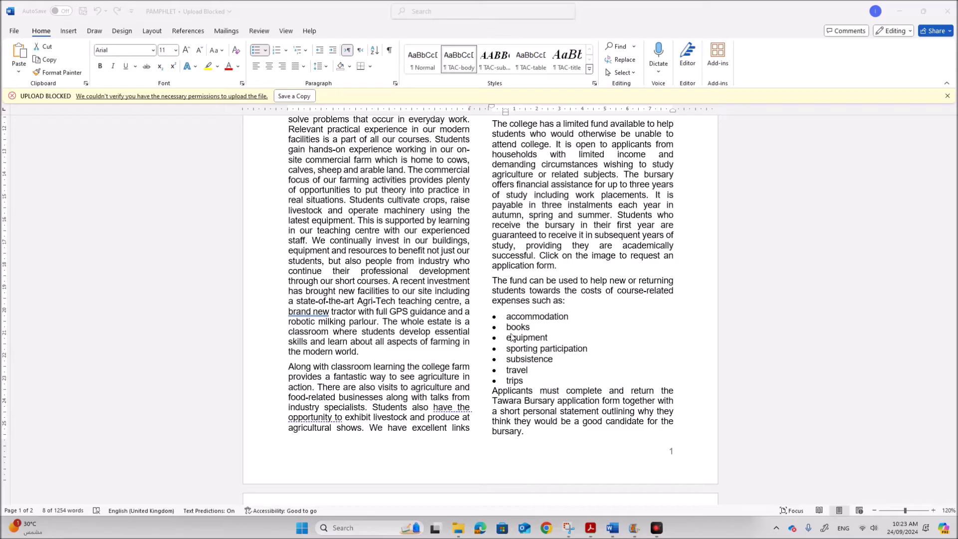
Give the bulleted expenses list a 1.5 cm left indent in Paragraph settings
{"action": "left_click_drag", "start_coordinate": [508, 321], "coordinate": [518, 348]}
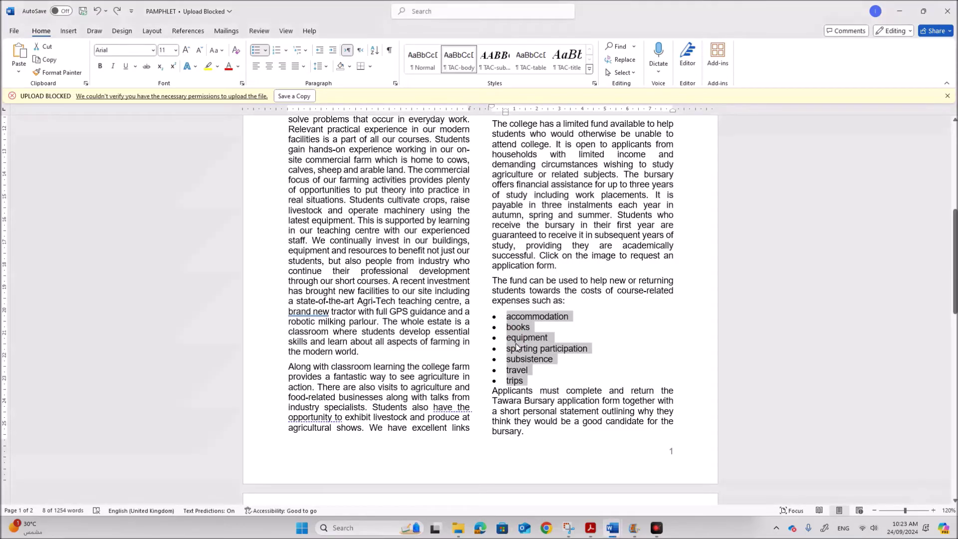
{"action": "right_click", "coordinate": [518, 348]}
{"action": "left_click", "coordinate": [554, 236]}
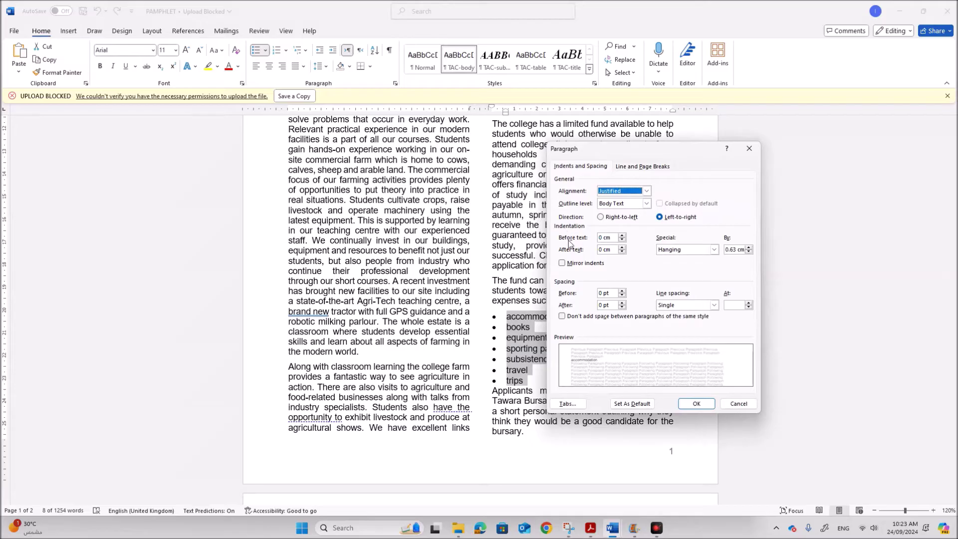
{"action": "left_click", "coordinate": [600, 238]}
{"action": "type", "text": "1.5"}
{"action": "left_click", "coordinate": [695, 403]}
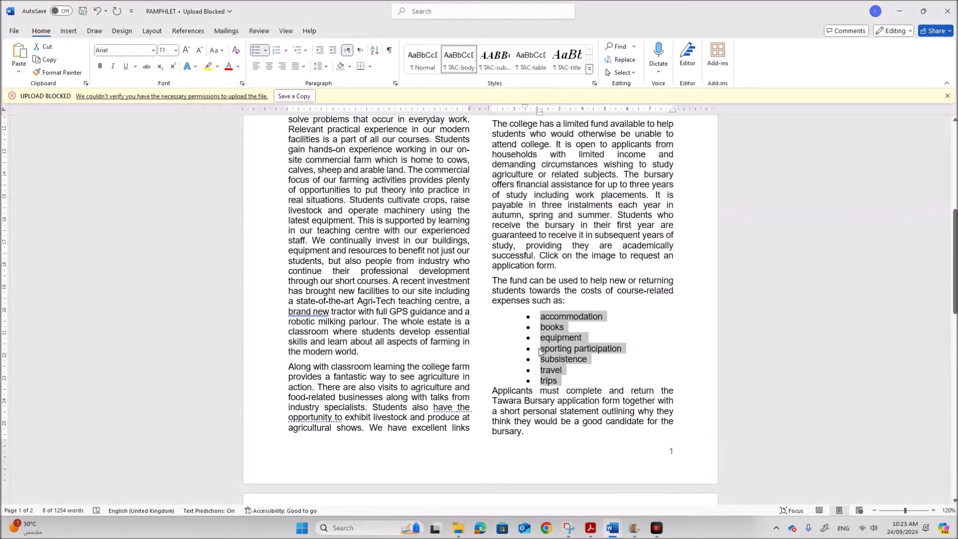
{"action": "left_click", "coordinate": [594, 528]}
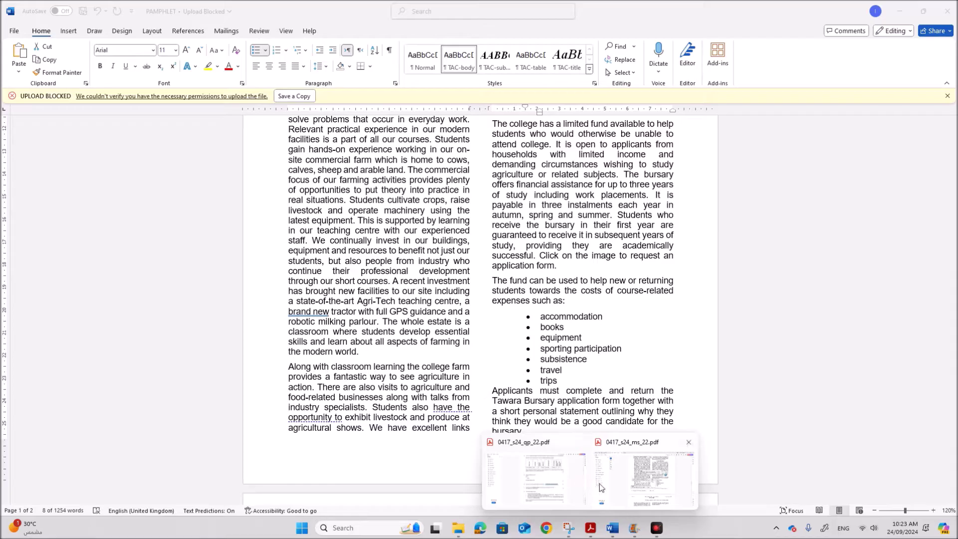
Highlight 'college has a limited fund' in question 7 of 0417_s24_qp_22.pdf, then return to PAMPHLET
{"action": "left_click", "coordinate": [549, 484]}
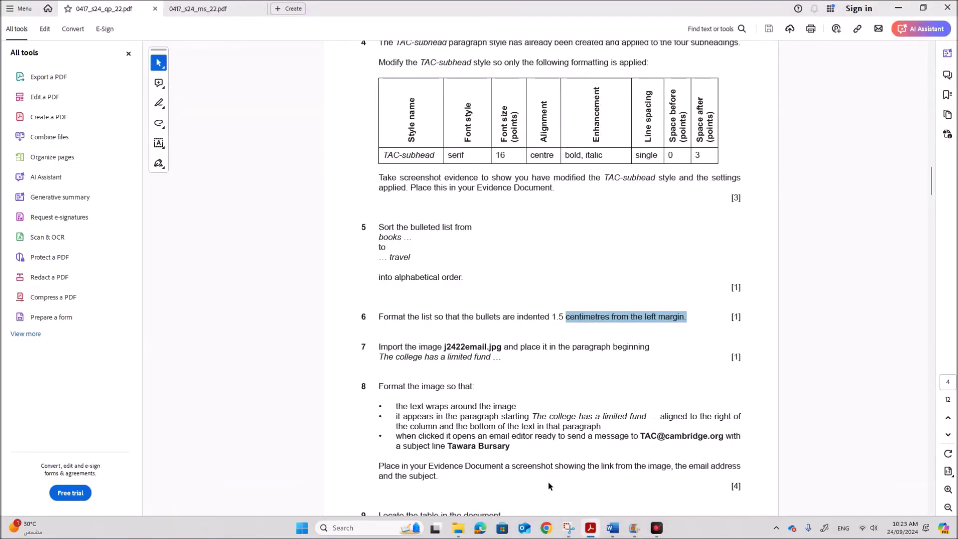
{"action": "left_click", "coordinate": [489, 388]}
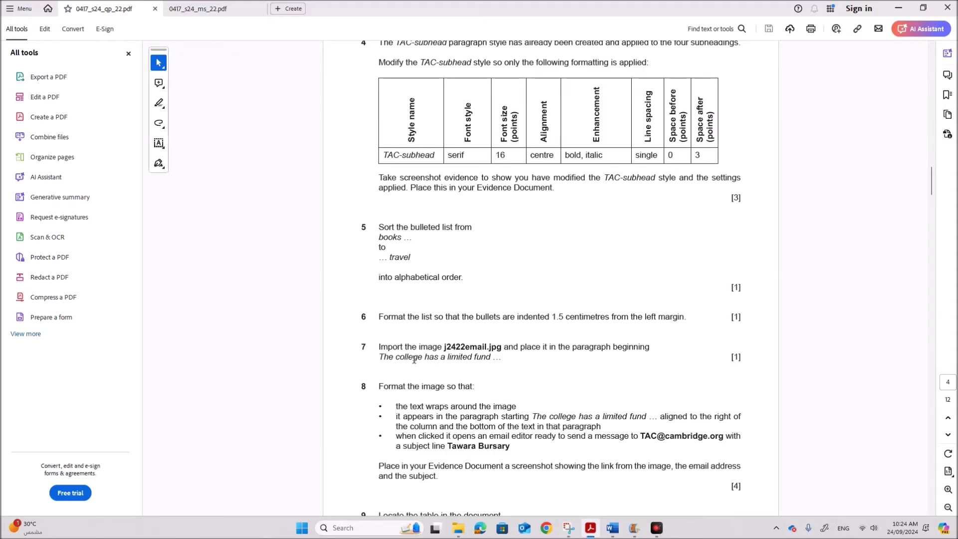
{"action": "left_click_drag", "start_coordinate": [413, 359], "coordinate": [482, 360]}
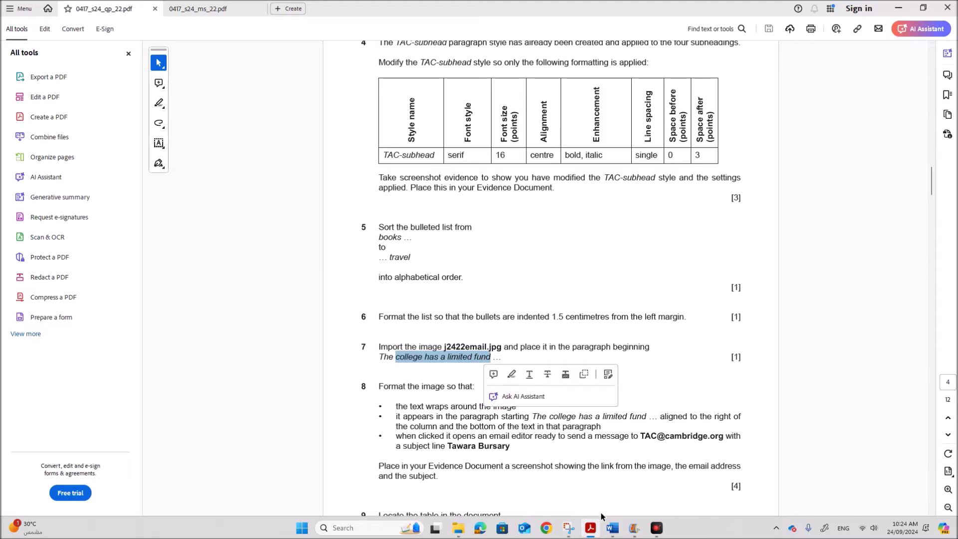
{"action": "mouse_move", "coordinate": [613, 527]}
{"action": "left_click", "coordinate": [570, 488]}
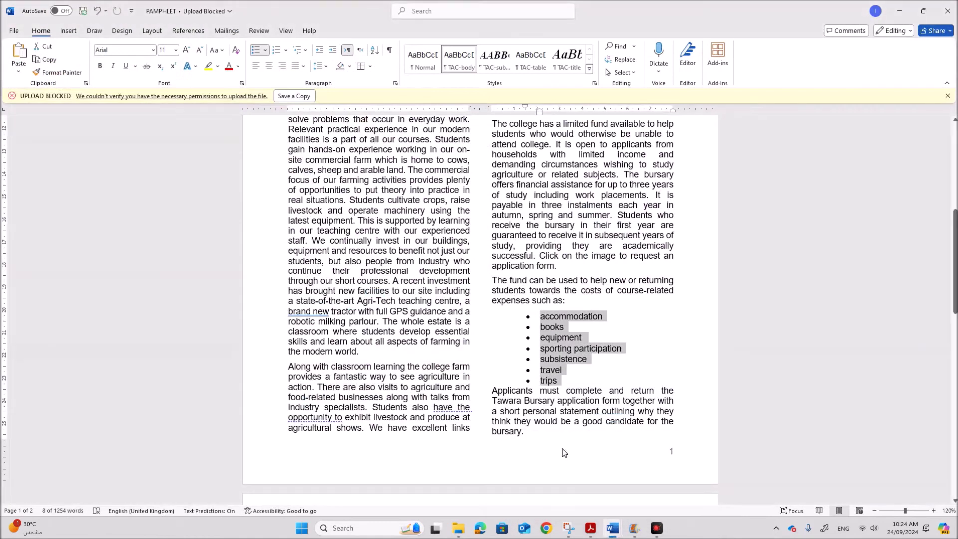
Place the cursor before 'The college' and start inserting a picture from this device
{"action": "scroll", "coordinate": [508, 391], "scroll_direction": "up", "scroll_amount": 5}
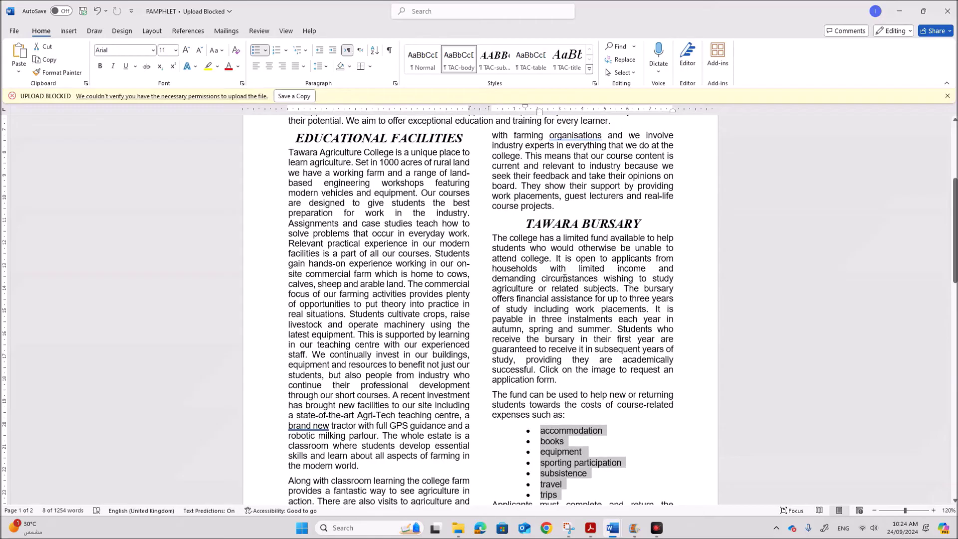
{"action": "left_click", "coordinate": [492, 238]}
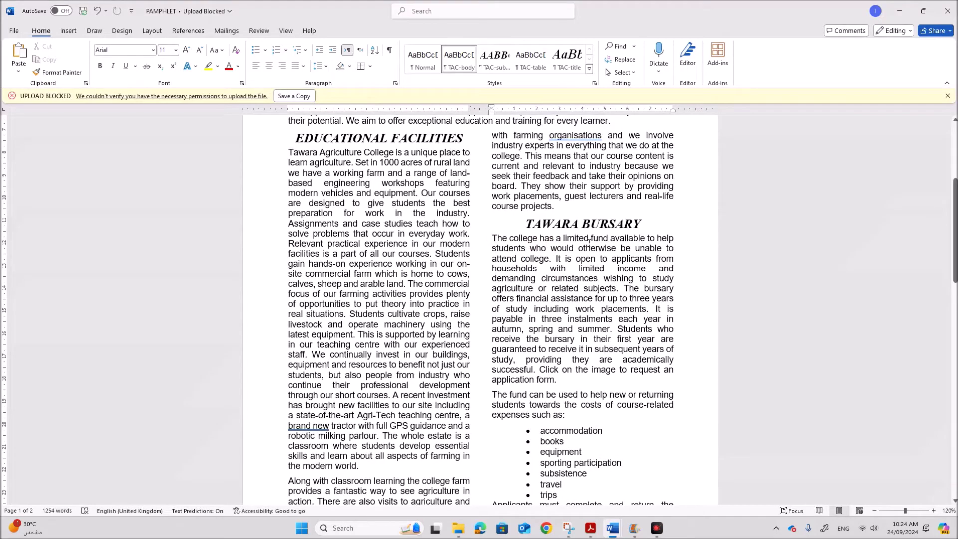
{"action": "scroll", "coordinate": [494, 242], "scroll_direction": "up", "scroll_amount": 7}
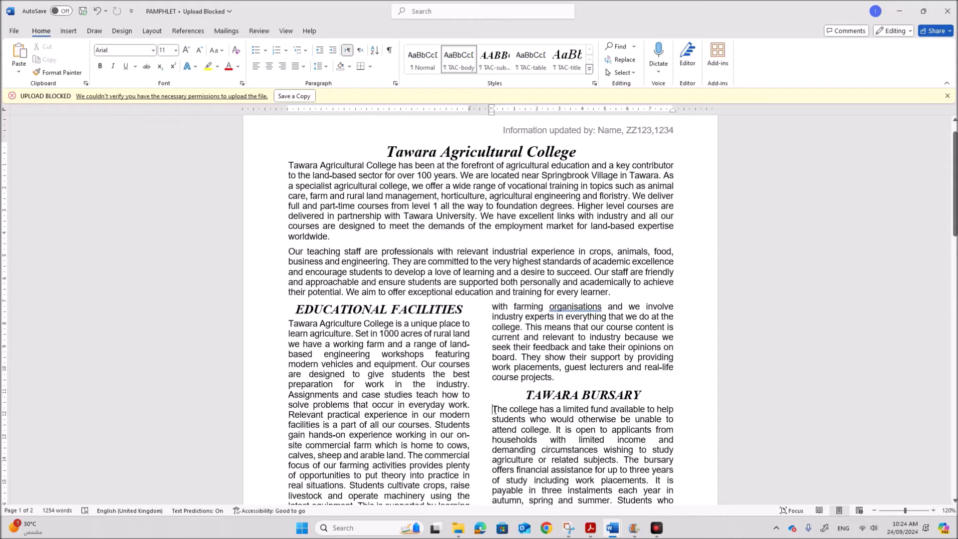
{"action": "left_click", "coordinate": [68, 31]}
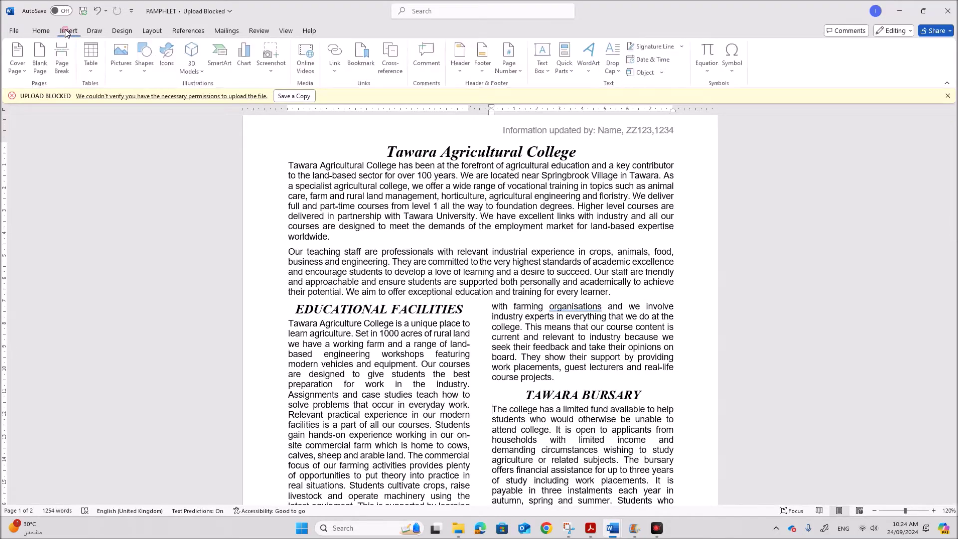
{"action": "left_click", "coordinate": [124, 74]}
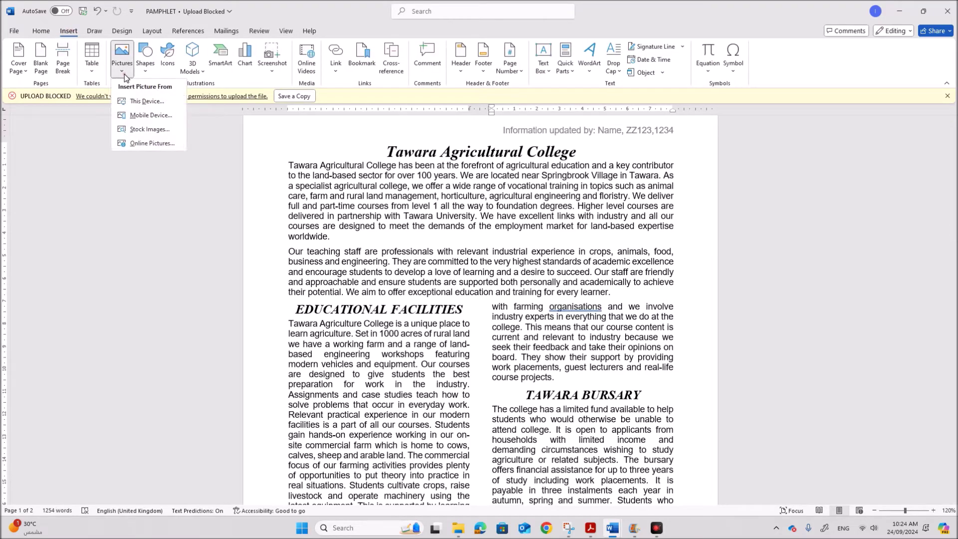
{"action": "left_click", "coordinate": [145, 106]}
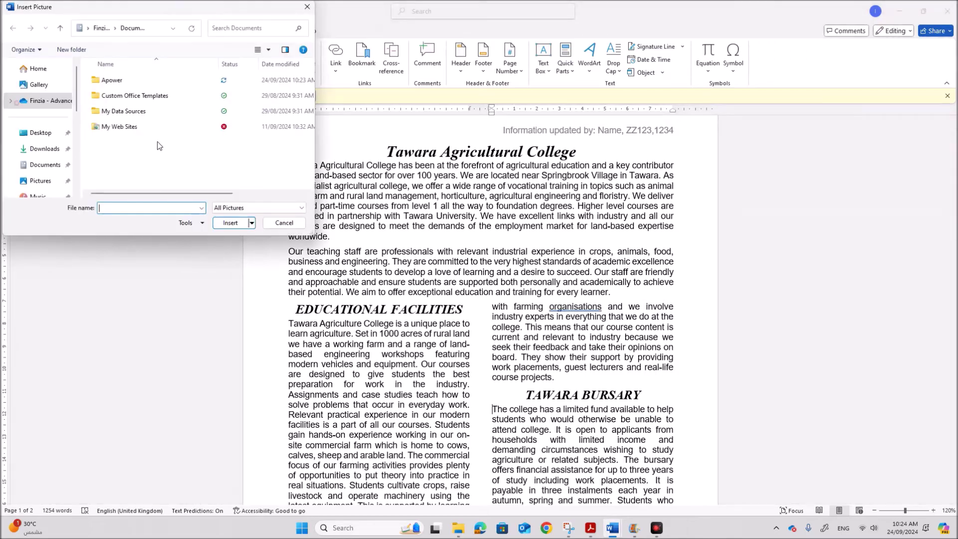
Insert j2422email from Desktop > June 2024 22, then go back to the question paper
{"action": "left_click", "coordinate": [55, 138]}
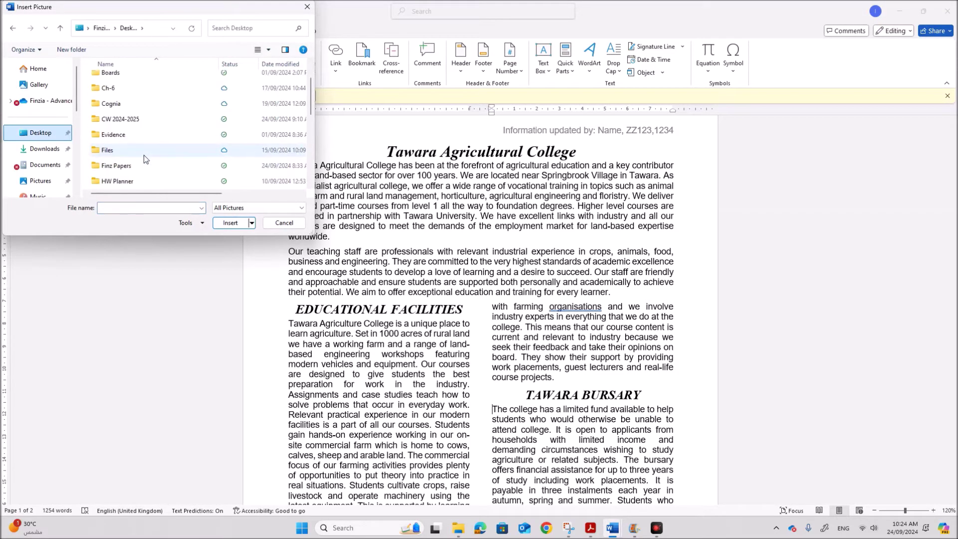
{"action": "scroll", "coordinate": [144, 154], "scroll_direction": "down", "scroll_amount": 5}
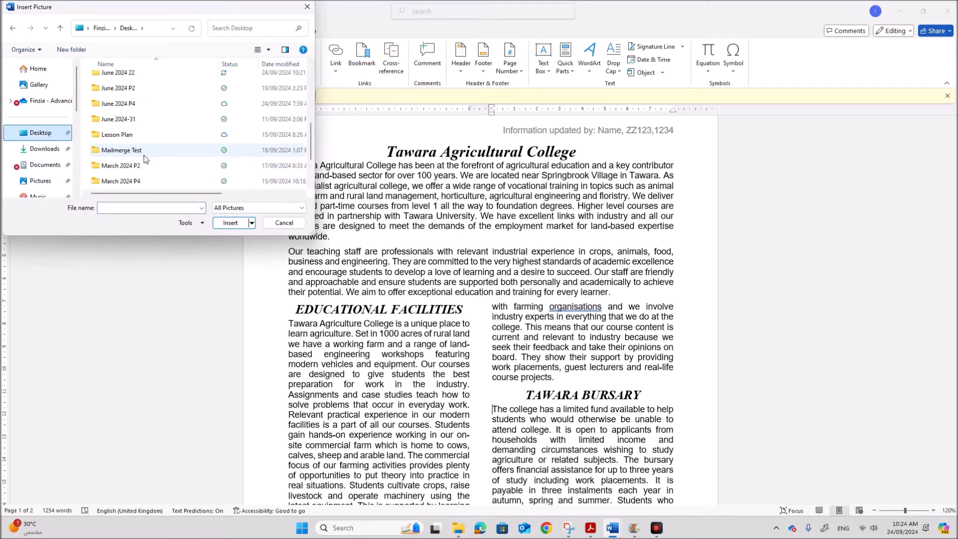
{"action": "double_click", "coordinate": [134, 76]}
{"action": "left_click", "coordinate": [121, 106]}
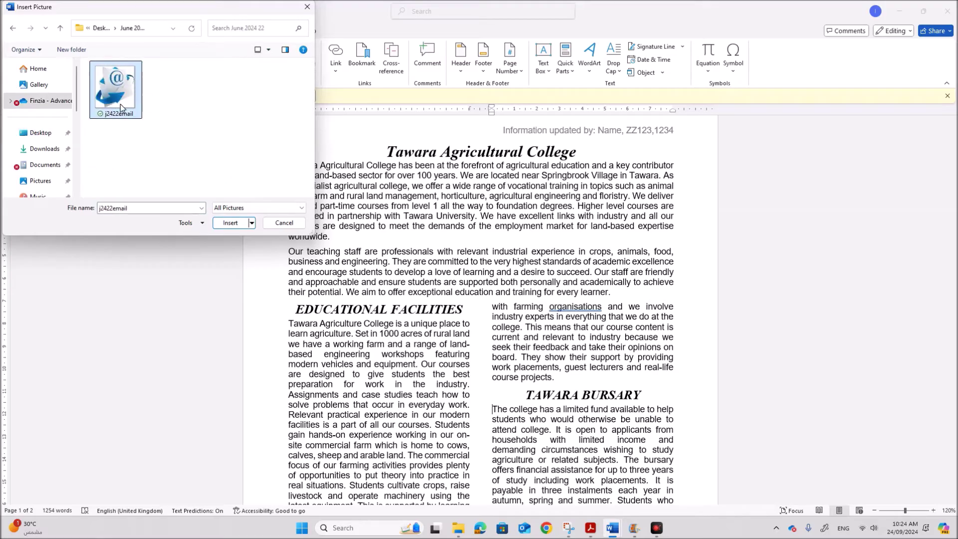
{"action": "left_click", "coordinate": [229, 222]}
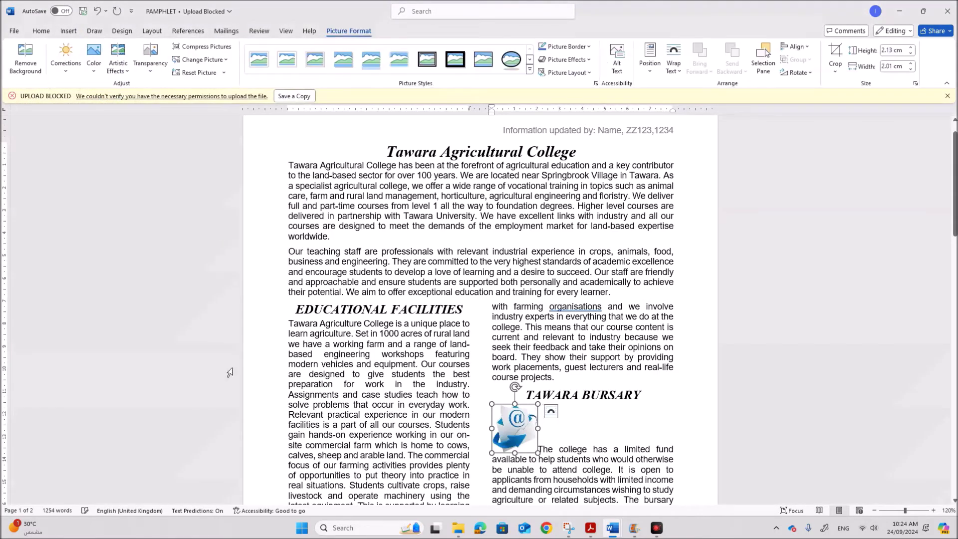
{"action": "left_click", "coordinate": [591, 528]}
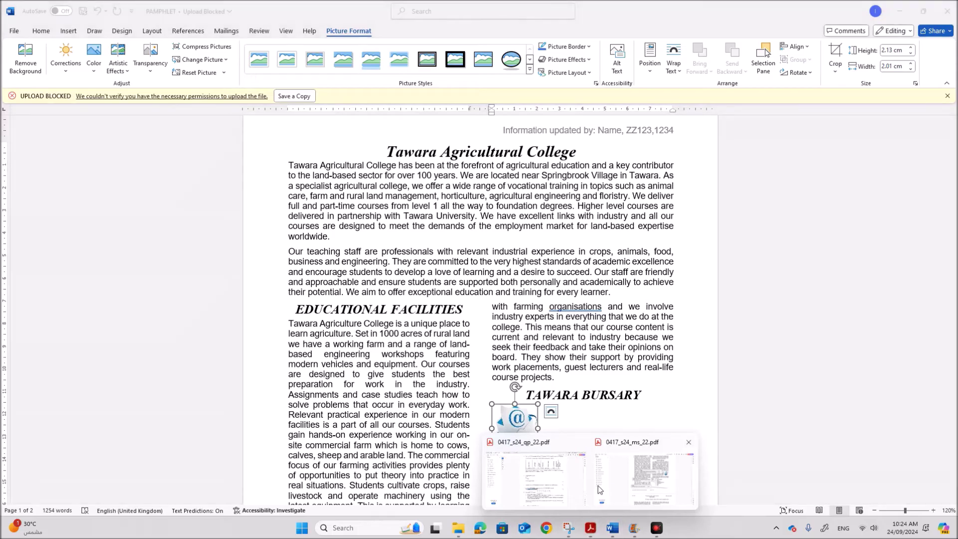
{"action": "left_click", "coordinate": [568, 472]}
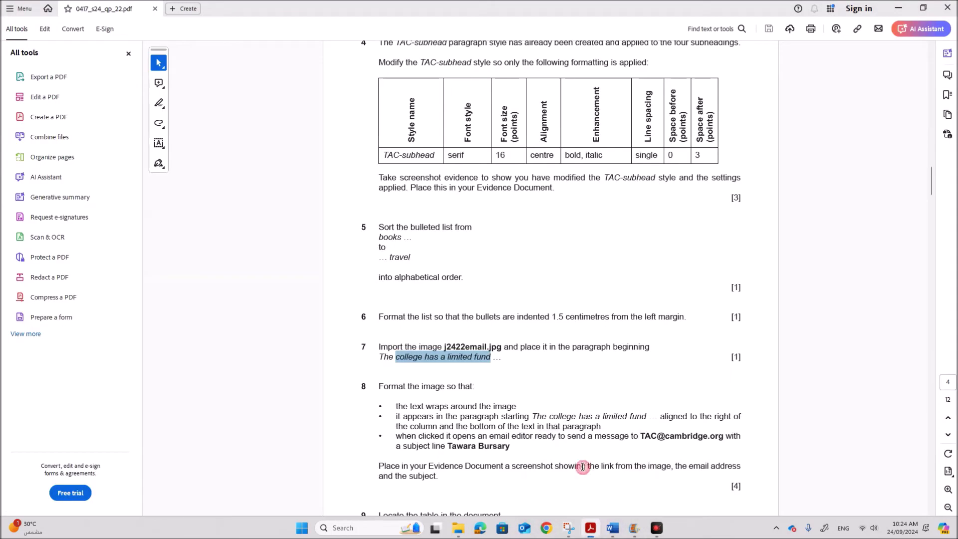
Highlight question 8's text-wrapping and image-placement requirements, then return to PAMPHLET
{"action": "scroll", "coordinate": [532, 404], "scroll_direction": "down", "scroll_amount": 3}
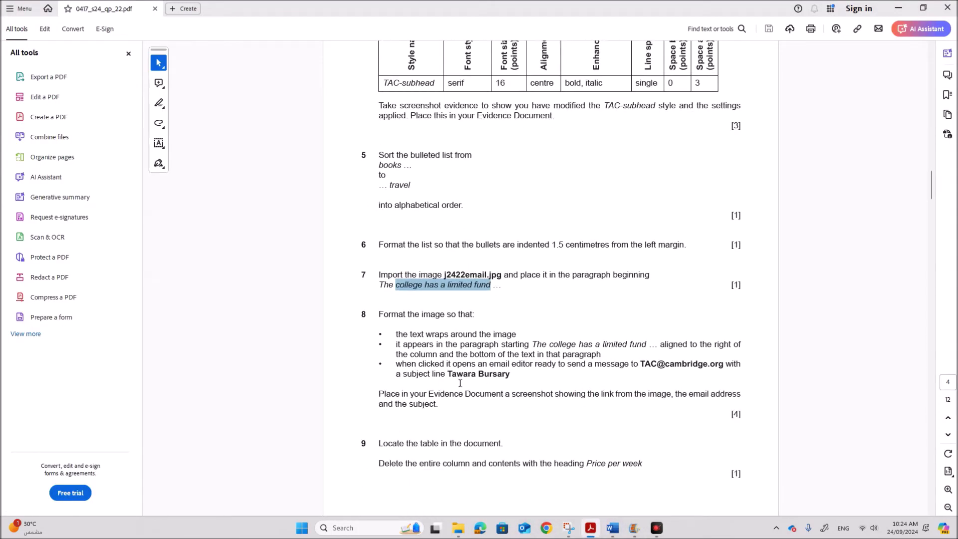
{"action": "left_click", "coordinate": [449, 355]}
{"action": "left_click_drag", "start_coordinate": [410, 334], "coordinate": [512, 338]}
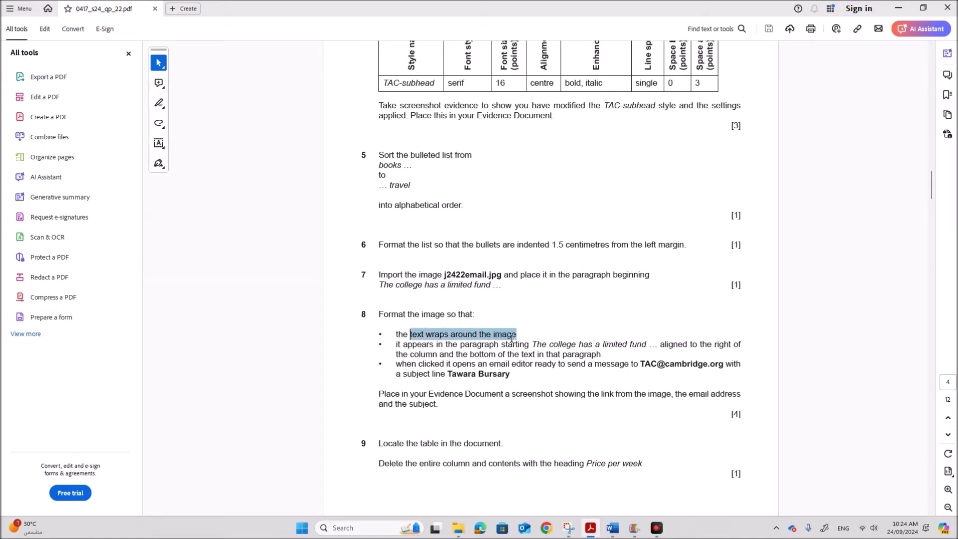
{"action": "left_click_drag", "start_coordinate": [403, 344], "coordinate": [601, 356]}
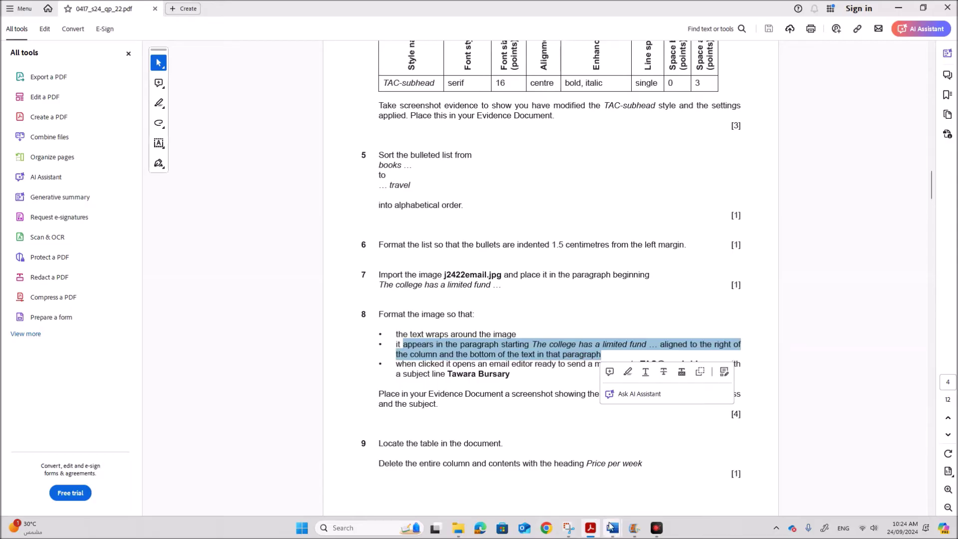
{"action": "mouse_move", "coordinate": [612, 528]}
{"action": "left_click", "coordinate": [627, 473]}
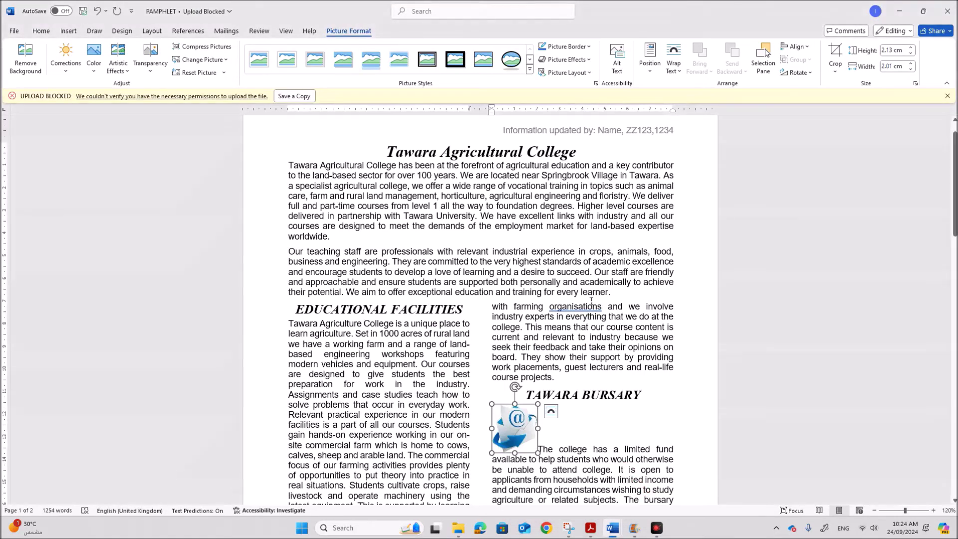
Give the j2422email picture Square wrapping and move it to the bursary paragraph's bottom-right
{"action": "scroll", "coordinate": [529, 441], "scroll_direction": "down", "scroll_amount": 3}
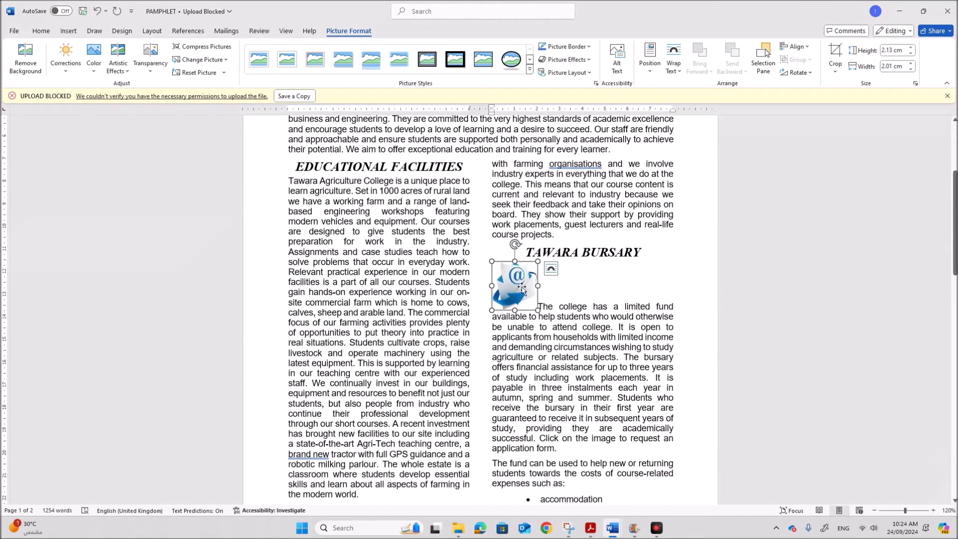
{"action": "left_click", "coordinate": [678, 70]}
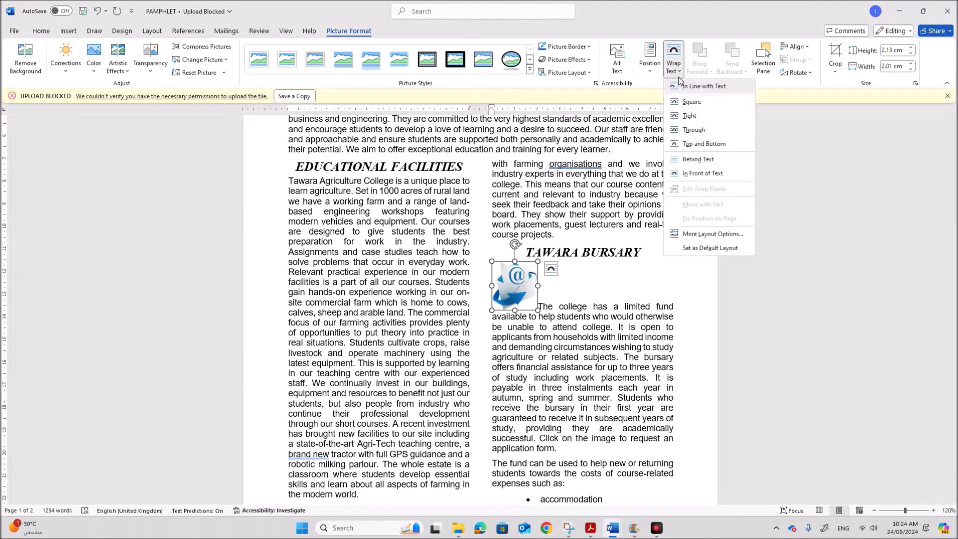
{"action": "left_click", "coordinate": [690, 102]}
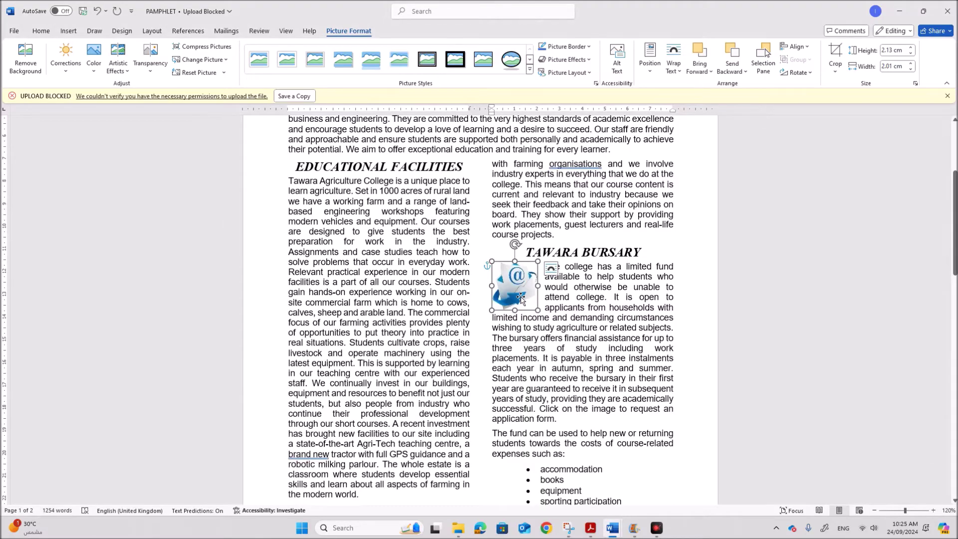
{"action": "left_click_drag", "start_coordinate": [521, 298], "coordinate": [652, 410]}
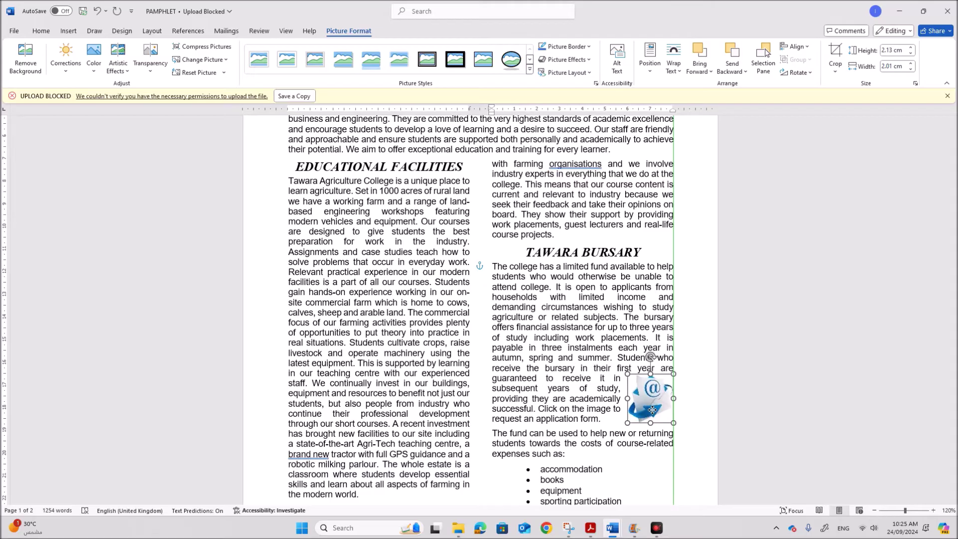
{"action": "left_click", "coordinate": [755, 388]}
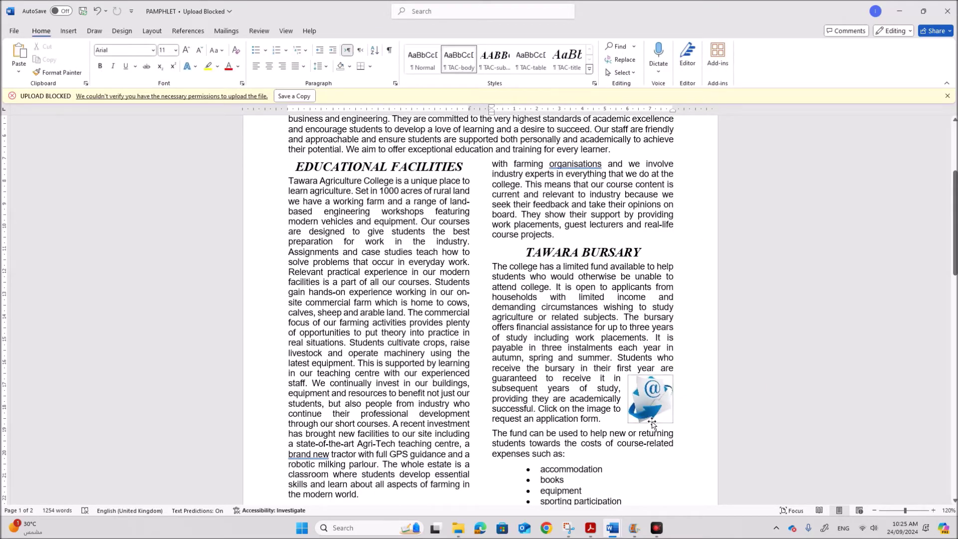
{"action": "left_click", "coordinate": [624, 439]}
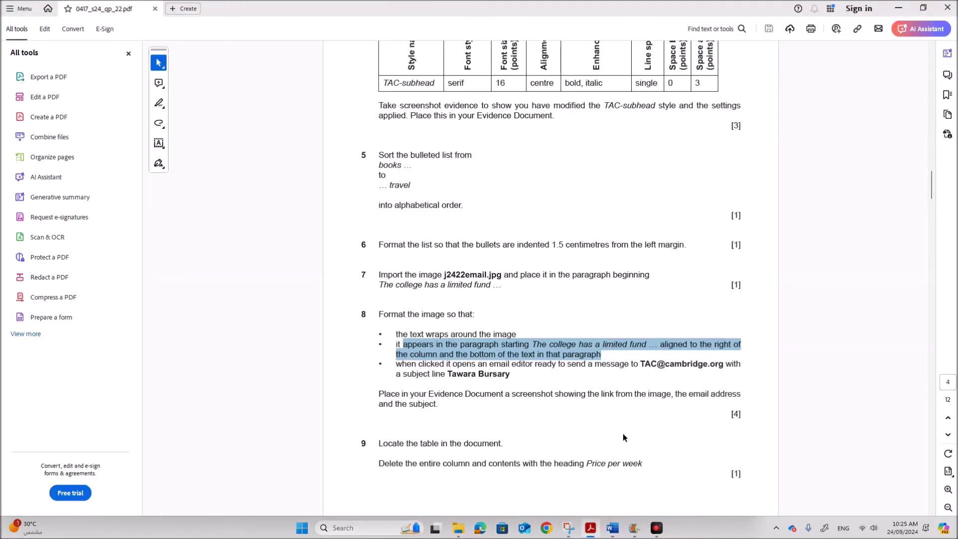
Highlight question 8's email-link requirement and select the required email address
{"action": "left_click", "coordinate": [588, 384]}
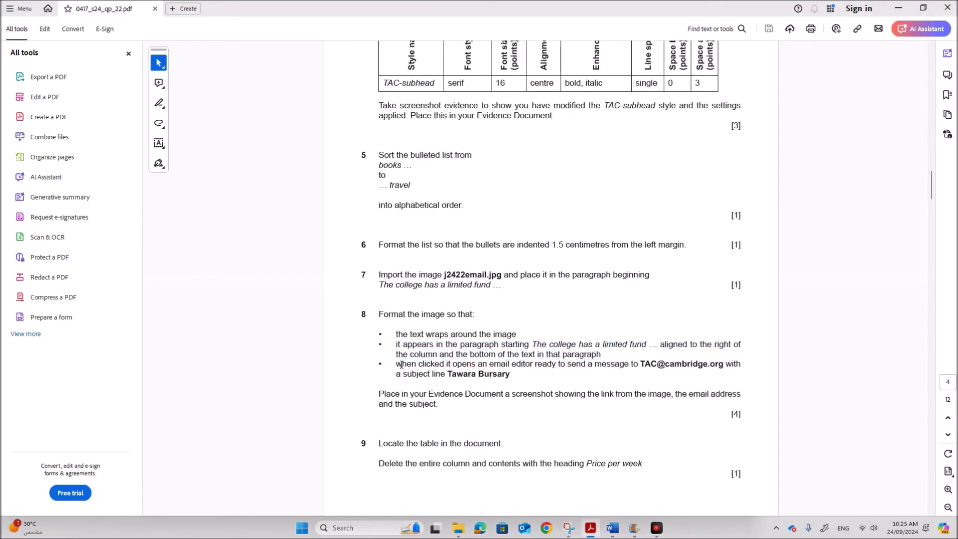
{"action": "left_click_drag", "start_coordinate": [396, 364], "coordinate": [629, 365]}
{"action": "left_click", "coordinate": [783, 342]}
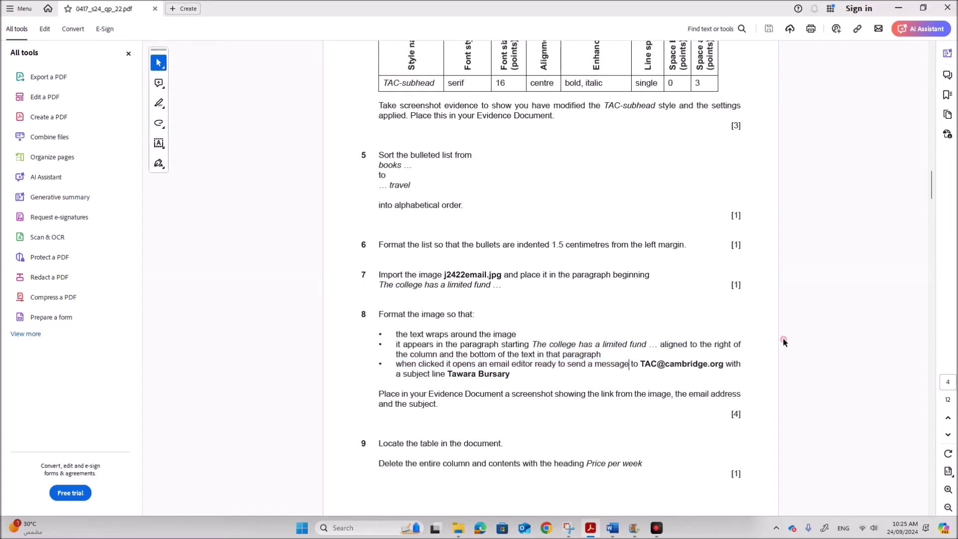
{"action": "right_click", "coordinate": [643, 365]}
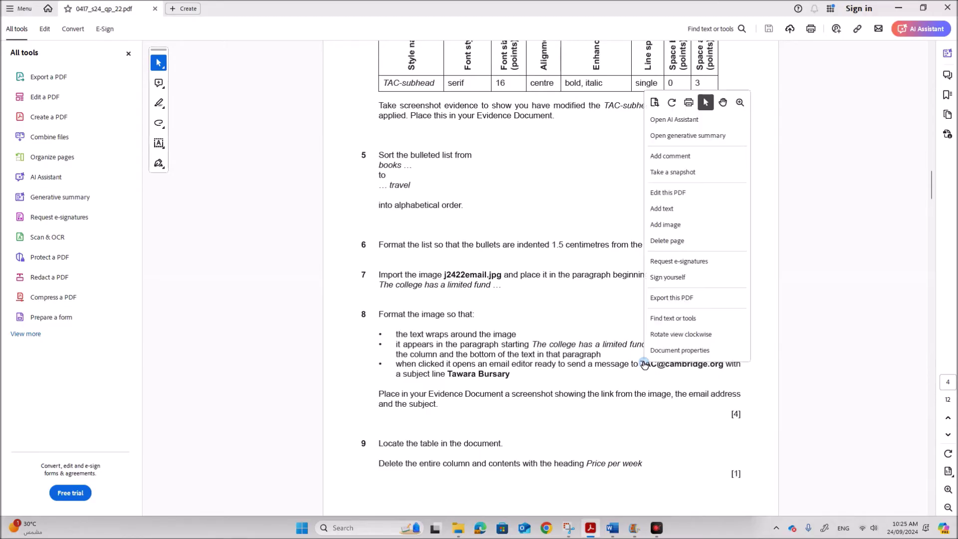
{"action": "left_click", "coordinate": [841, 319]}
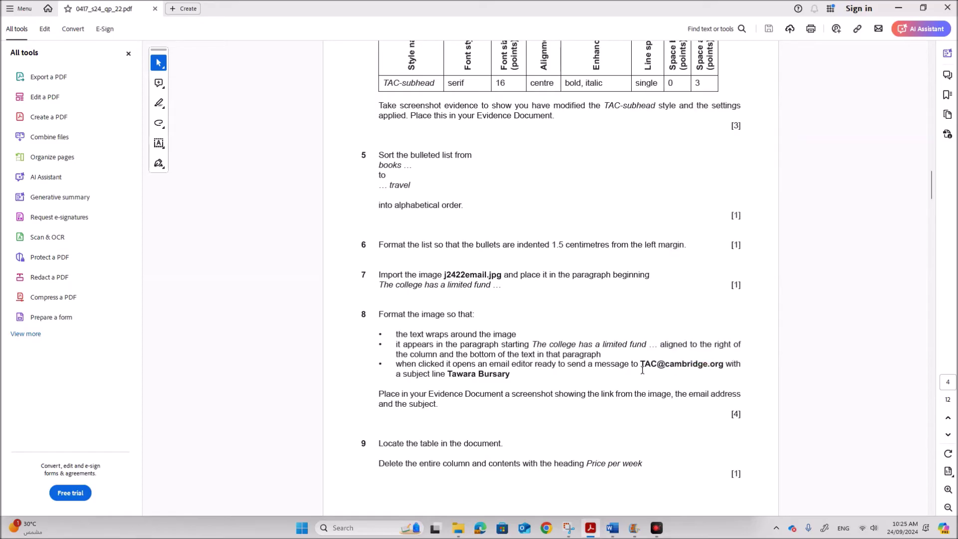
{"action": "left_click_drag", "start_coordinate": [638, 365], "coordinate": [723, 370]}
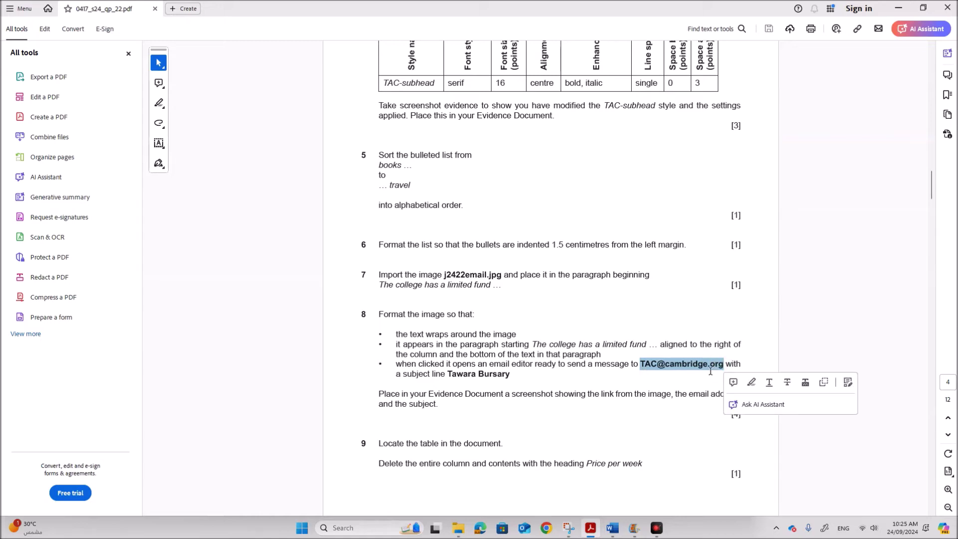
{"action": "mouse_move", "coordinate": [612, 528]}
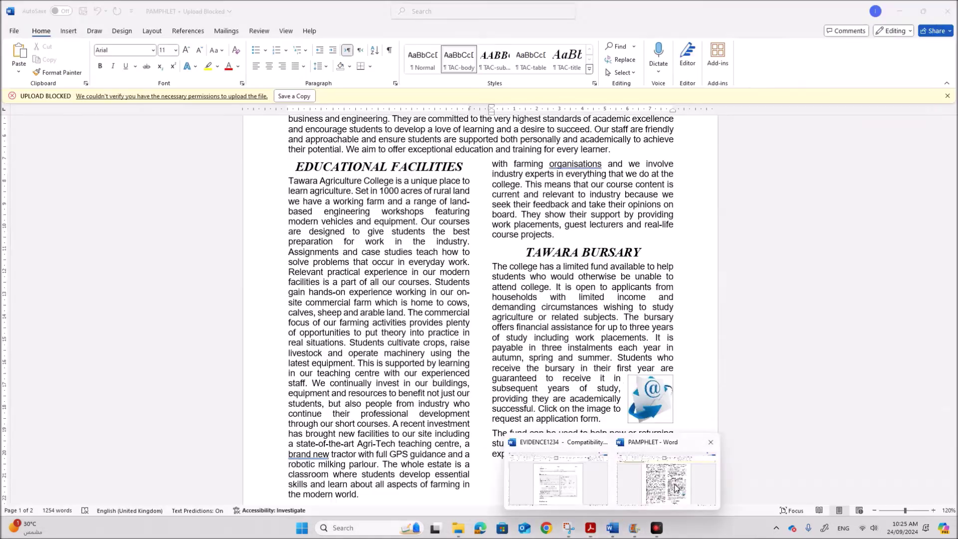
{"action": "left_click", "coordinate": [674, 487]}
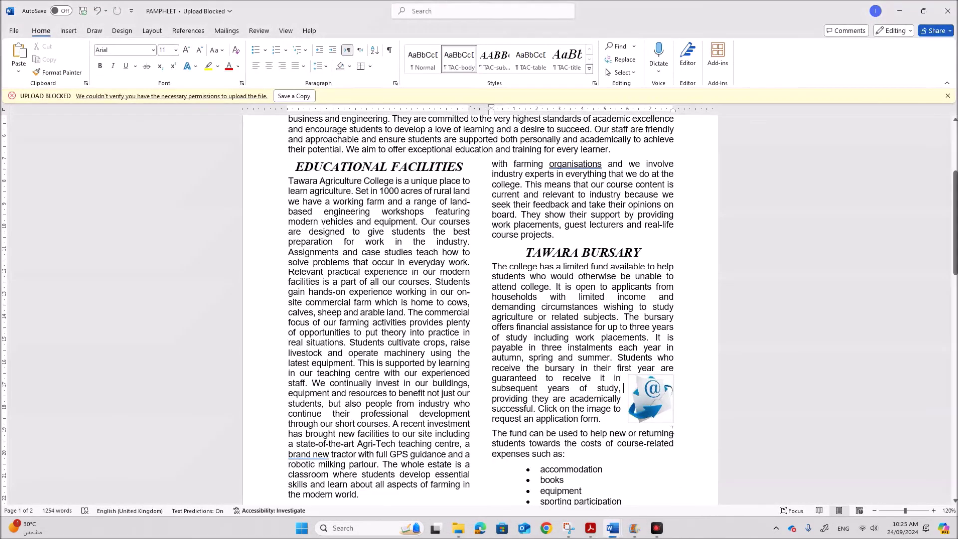
Link the email image to the pasted e-mail address with subject 'Tawara Bursary'
{"action": "left_click", "coordinate": [646, 401]}
{"action": "right_click", "coordinate": [646, 402]}
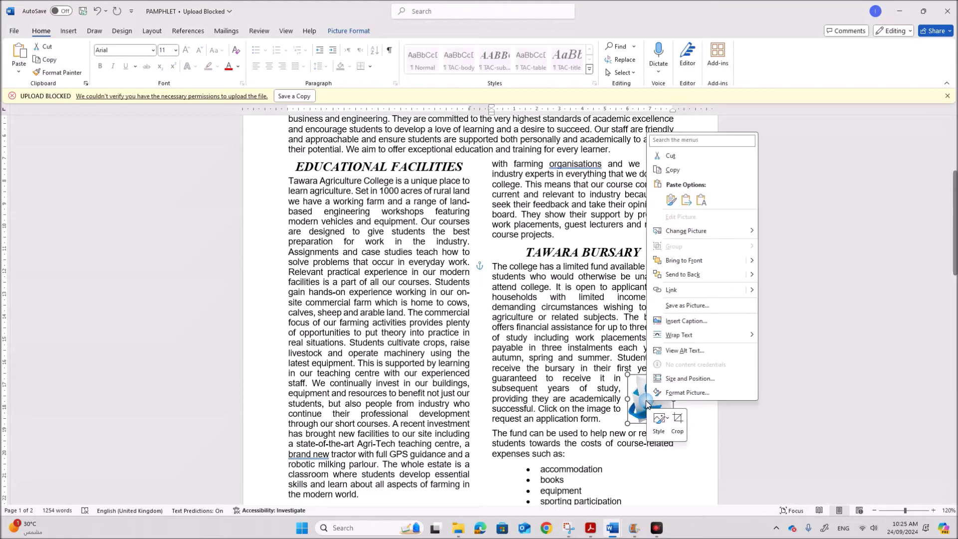
{"action": "left_click", "coordinate": [665, 295]}
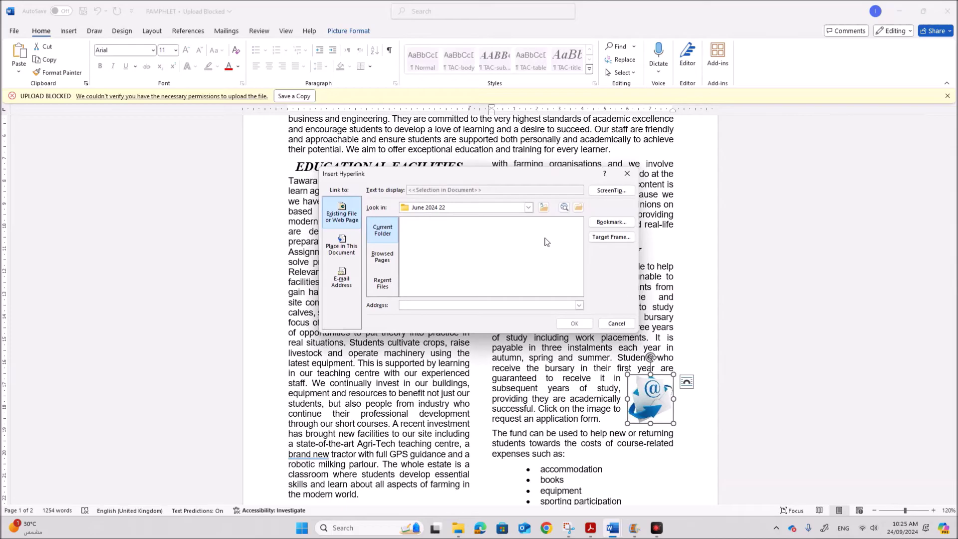
{"action": "left_click_drag", "start_coordinate": [479, 181], "coordinate": [523, 188]}
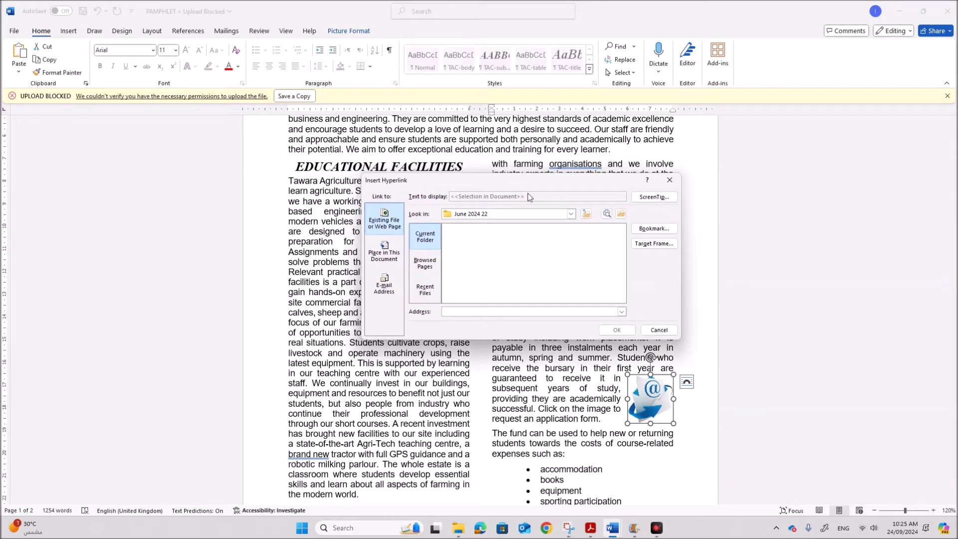
{"action": "left_click", "coordinate": [384, 288]}
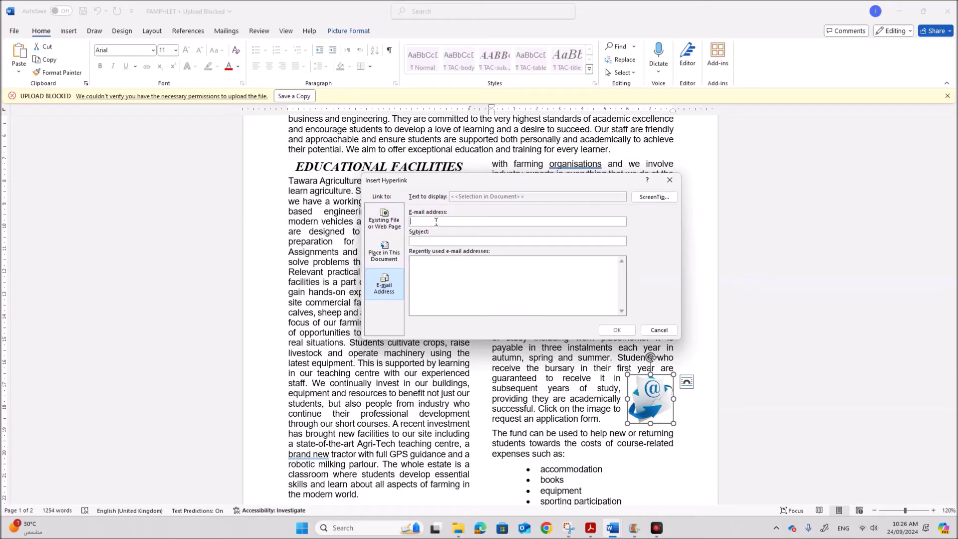
{"action": "key", "text": "ctrl+v"}
{"action": "left_click", "coordinate": [430, 241]}
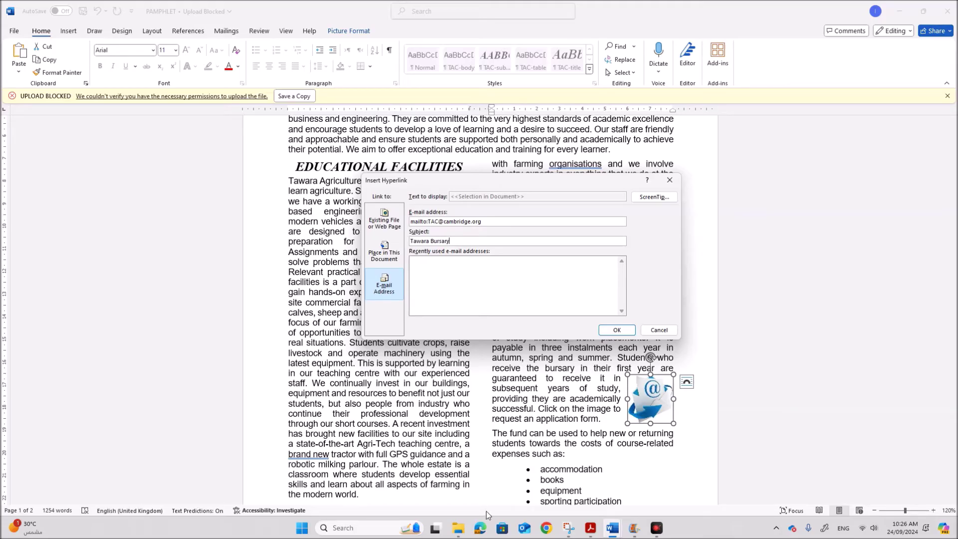
{"action": "left_click", "coordinate": [590, 528]}
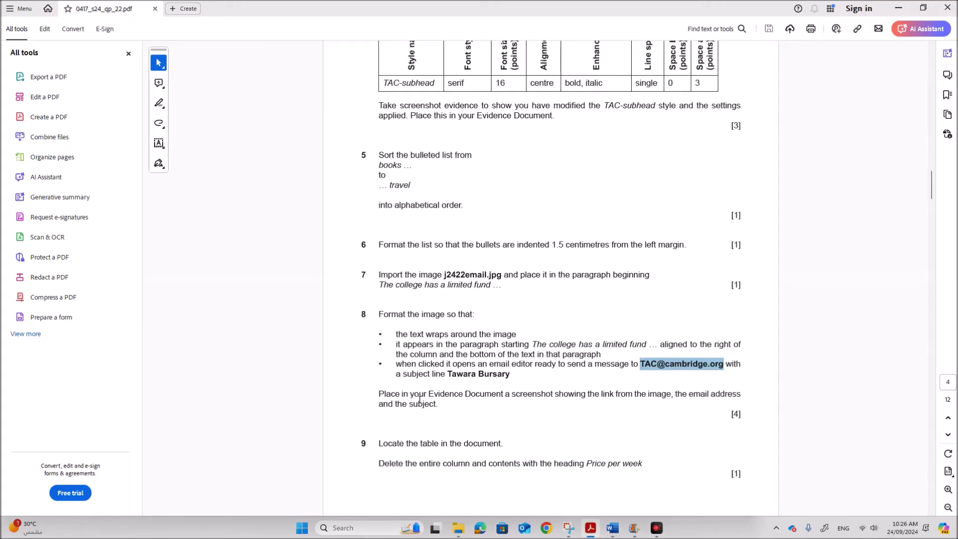
Highlight question 8's screenshot evidence instruction and move the link dialog clear of the image
{"action": "left_click_drag", "start_coordinate": [412, 395], "coordinate": [740, 396]}
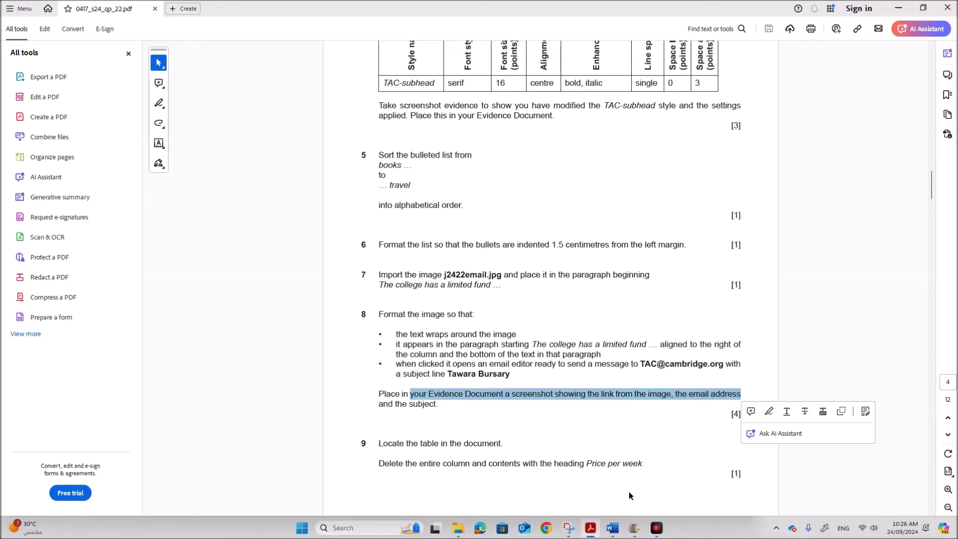
{"action": "mouse_move", "coordinate": [613, 525]}
{"action": "left_click", "coordinate": [647, 494]}
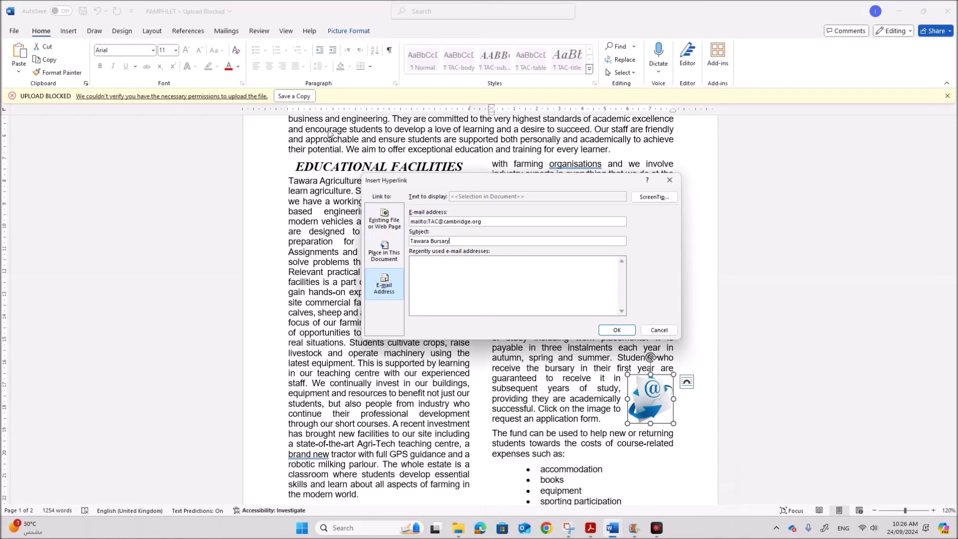
{"action": "left_click_drag", "start_coordinate": [482, 176], "coordinate": [447, 191]}
Snip the link settings together with the image, then confirm the email link with OK
{"action": "left_click", "coordinate": [568, 528]}
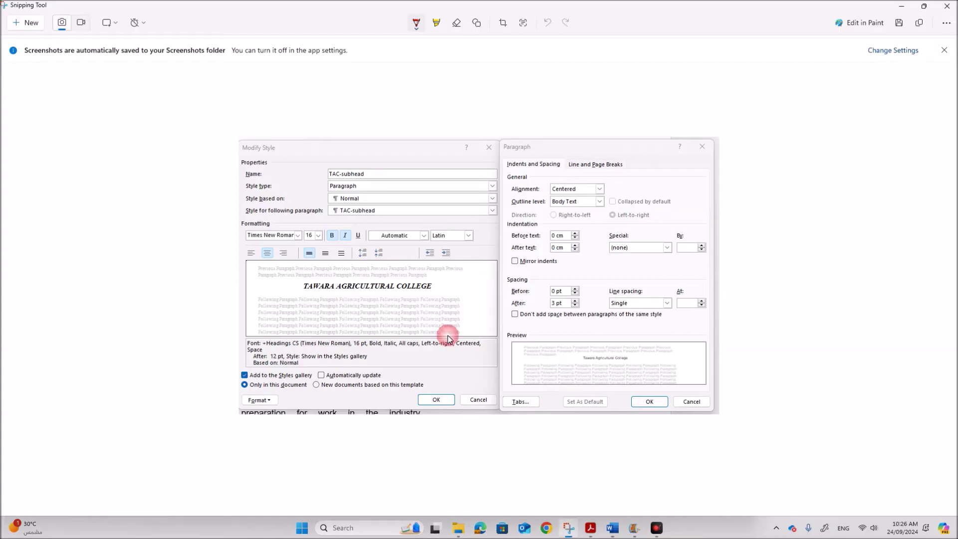
{"action": "left_click", "coordinate": [28, 23]}
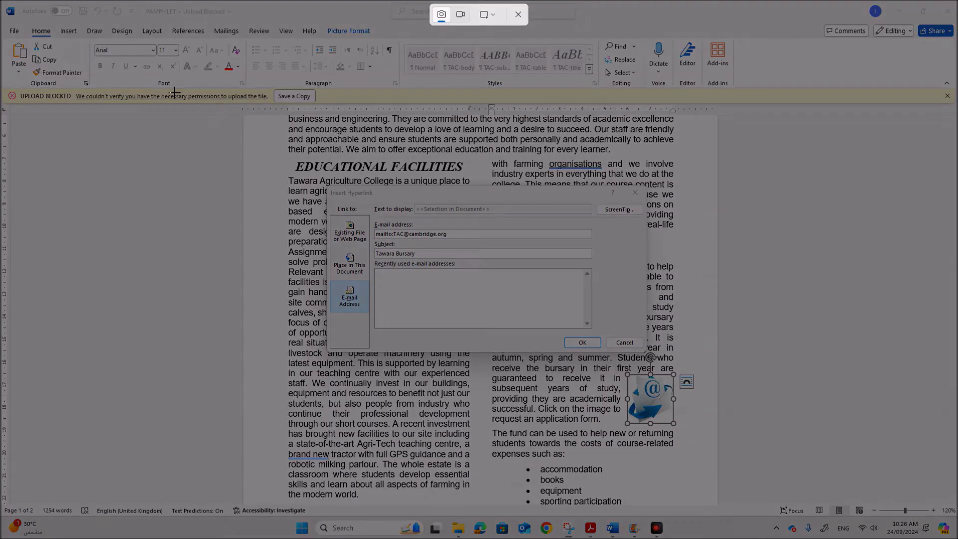
{"action": "left_click_drag", "start_coordinate": [317, 176], "coordinate": [688, 430]}
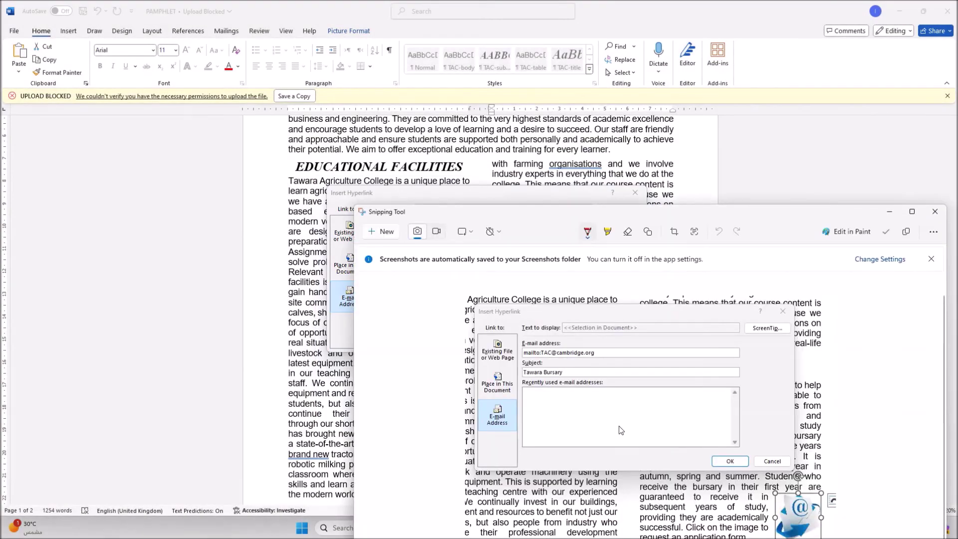
{"action": "double_click", "coordinate": [687, 214]}
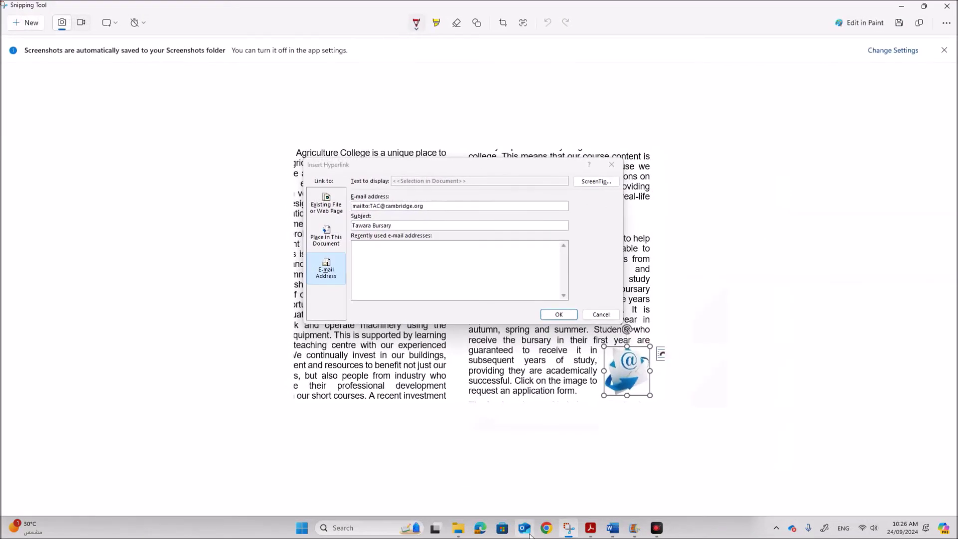
{"action": "left_click", "coordinate": [658, 477]}
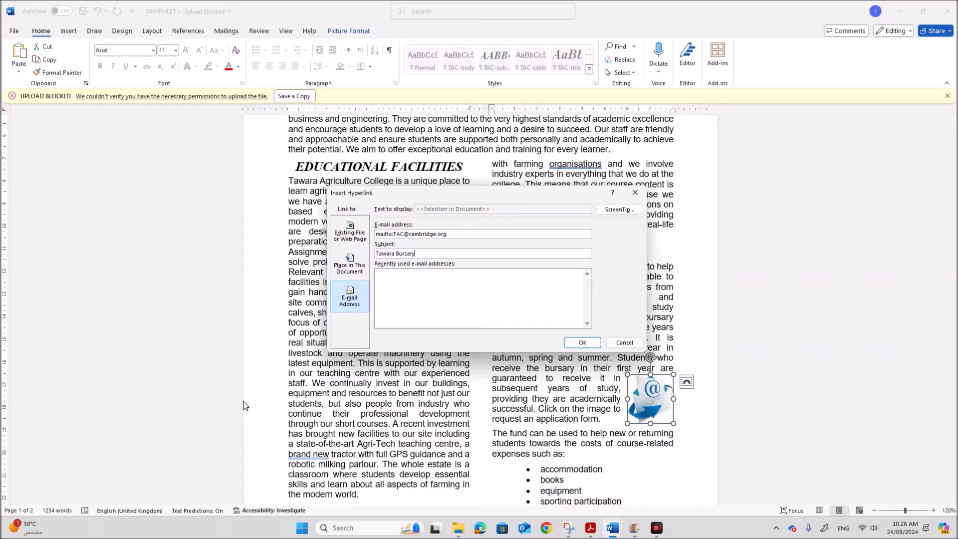
{"action": "left_click", "coordinate": [582, 342]}
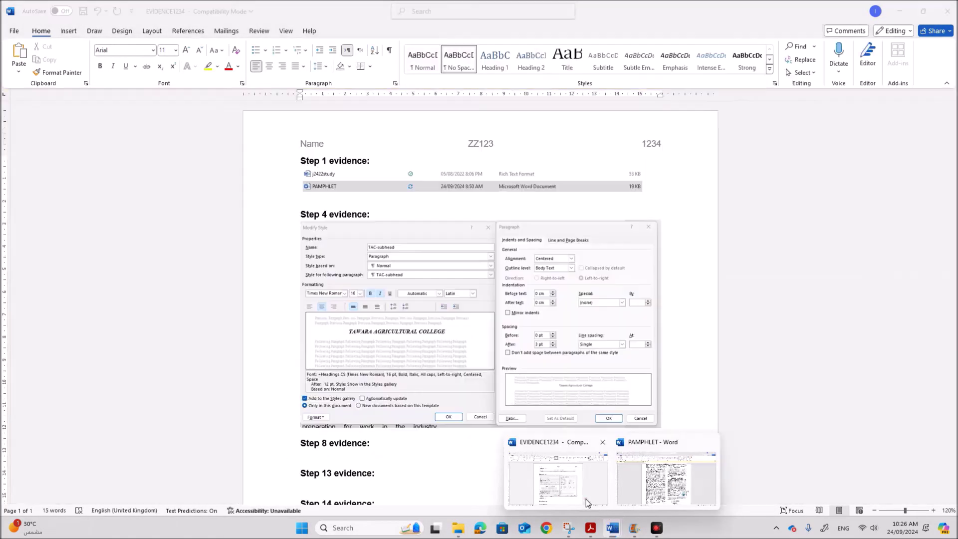
Paste the link screenshot below 'Step 8 evidence:' in EVIDENCE1234
{"action": "left_click", "coordinate": [599, 494]}
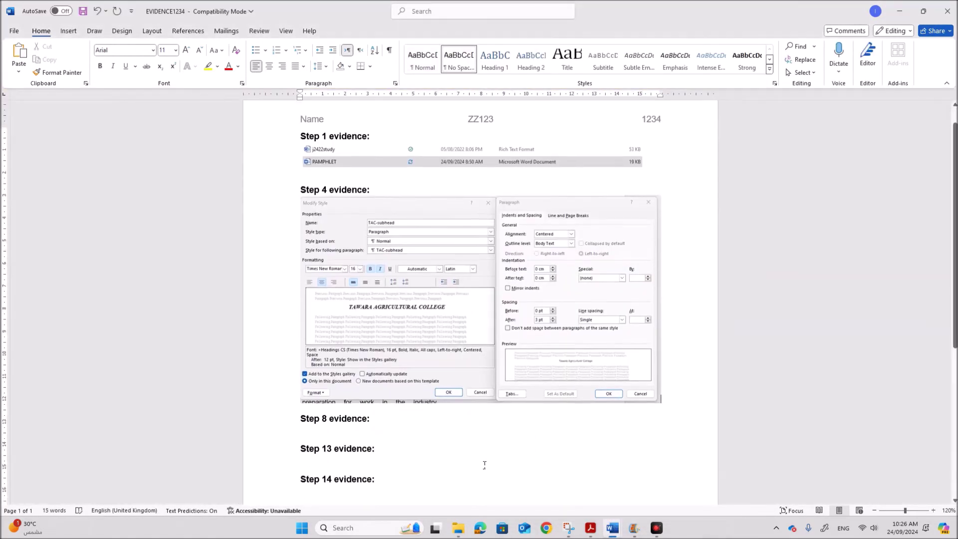
{"action": "scroll", "coordinate": [378, 423], "scroll_direction": "down", "scroll_amount": 2}
{"action": "left_click", "coordinate": [342, 394]}
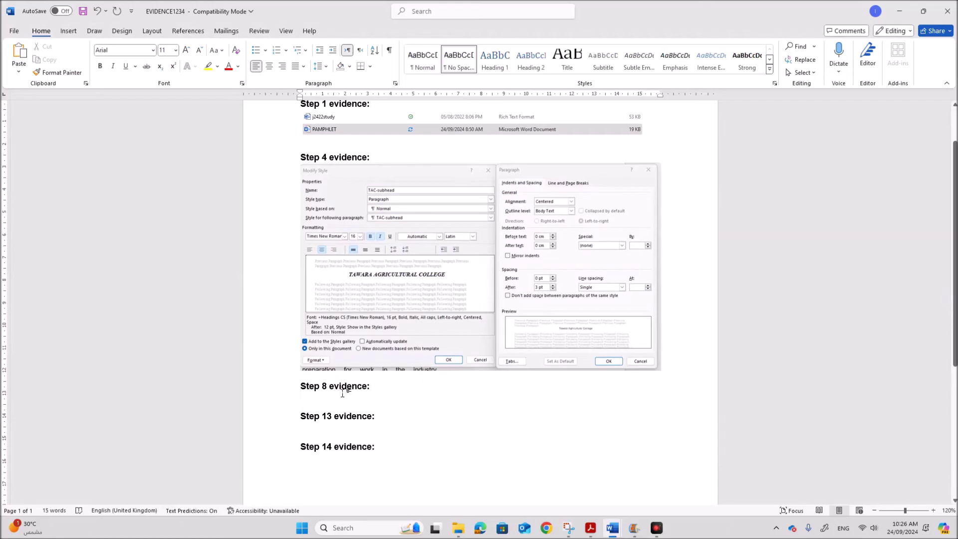
{"action": "key", "text": "ctrl+v"}
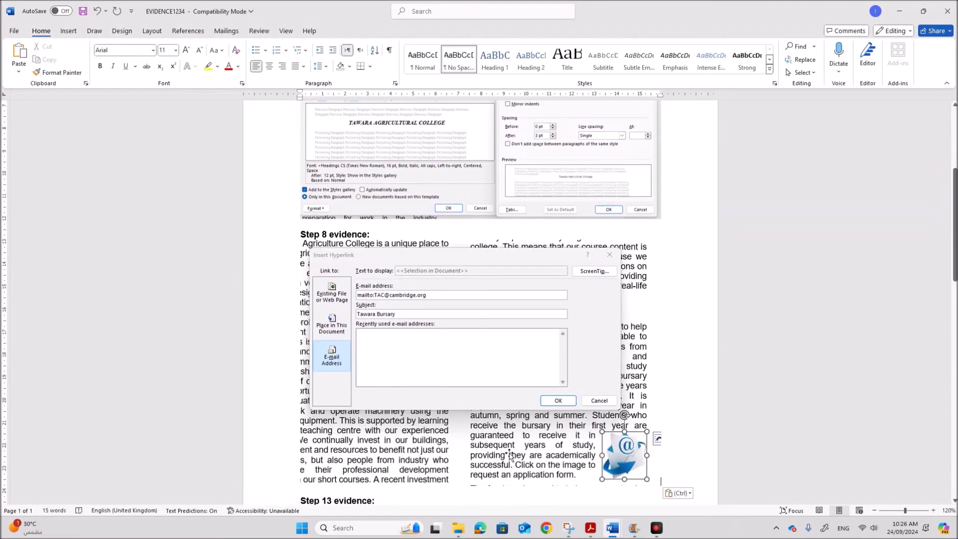
{"action": "scroll", "coordinate": [513, 464], "scroll_direction": "down", "scroll_amount": 1}
{"action": "mouse_move", "coordinate": [590, 527]}
{"action": "left_click", "coordinate": [629, 488]}
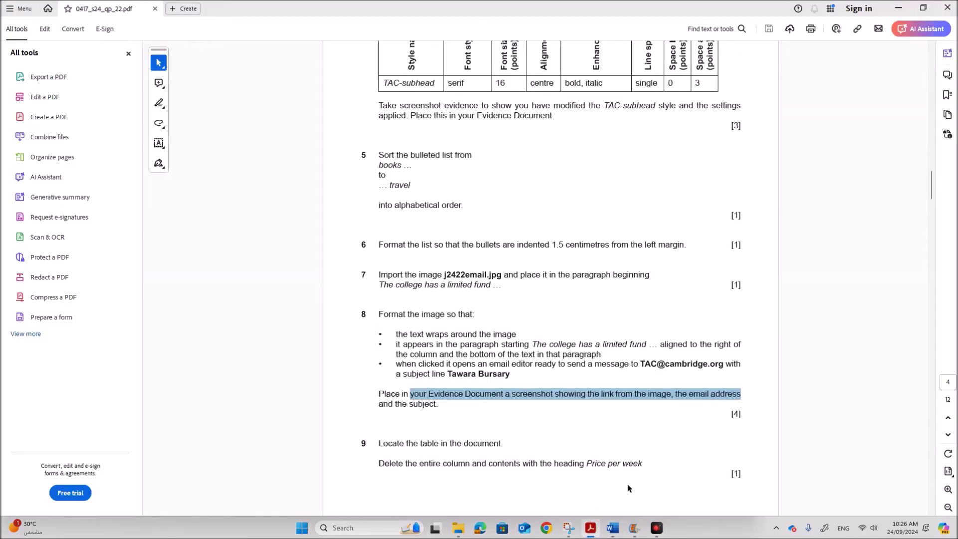
Highlight question 9's instruction to delete the Price per week column, then scroll PAMPHLET to the table
{"action": "scroll", "coordinate": [613, 457], "scroll_direction": "down", "scroll_amount": 4}
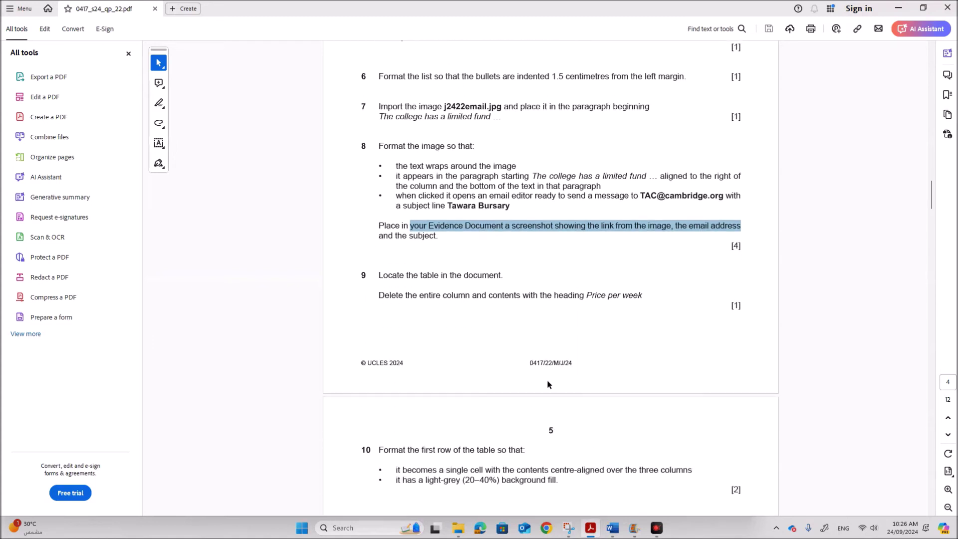
{"action": "left_click", "coordinate": [436, 281]}
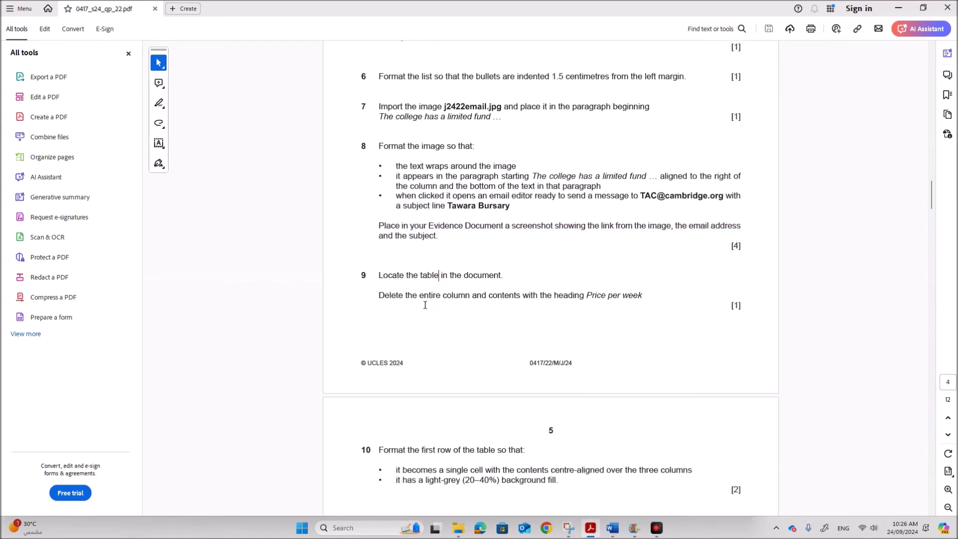
{"action": "left_click_drag", "start_coordinate": [409, 298], "coordinate": [620, 300]}
{"action": "left_click", "coordinate": [551, 316]}
{"action": "mouse_move", "coordinate": [613, 527]}
{"action": "left_click", "coordinate": [598, 470]}
{"action": "scroll", "coordinate": [598, 470], "scroll_direction": "down", "scroll_amount": 15}
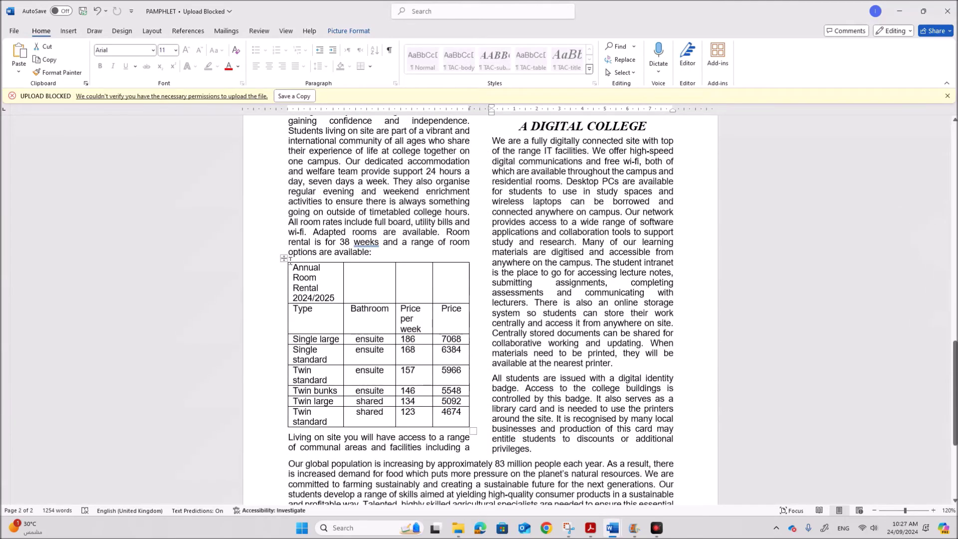
Select the Price per week column in the room rental table and delete it
{"action": "left_click", "coordinate": [284, 258]}
{"action": "left_click", "coordinate": [402, 289]}
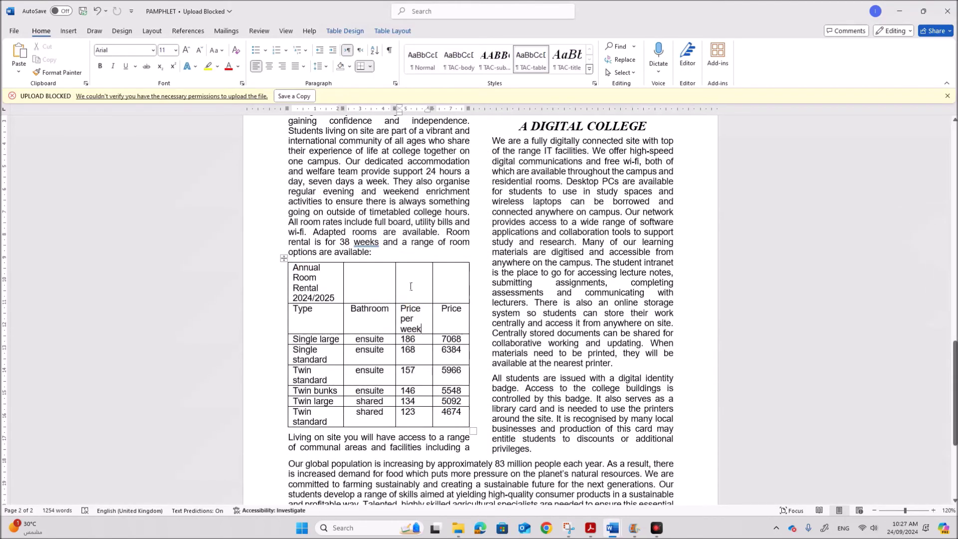
{"action": "left_click_drag", "start_coordinate": [402, 290], "coordinate": [414, 419]}
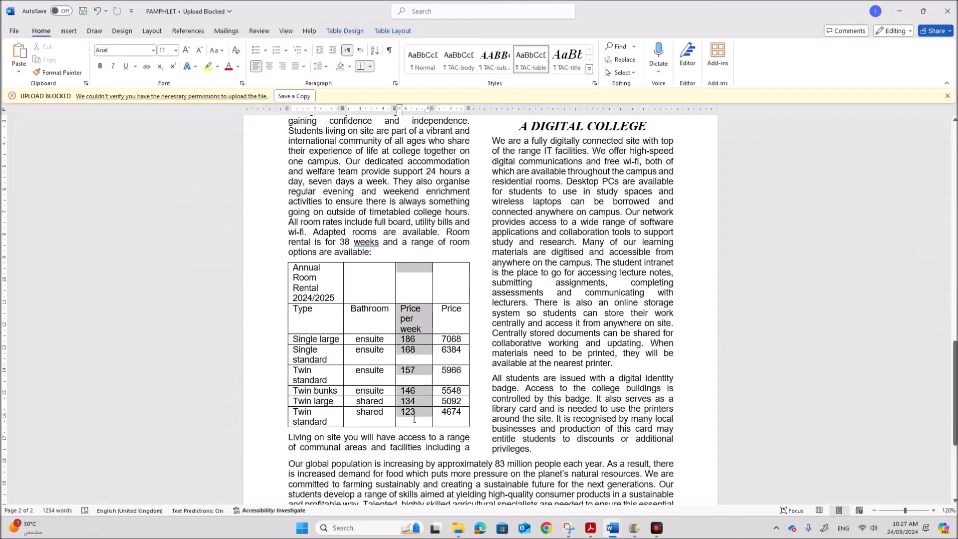
{"action": "right_click", "coordinate": [417, 312]}
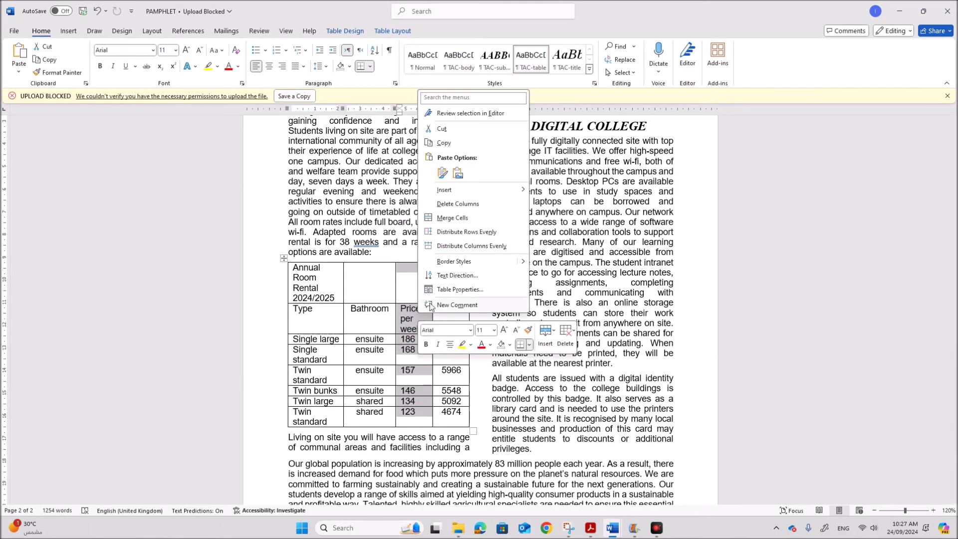
{"action": "left_click", "coordinate": [455, 204]}
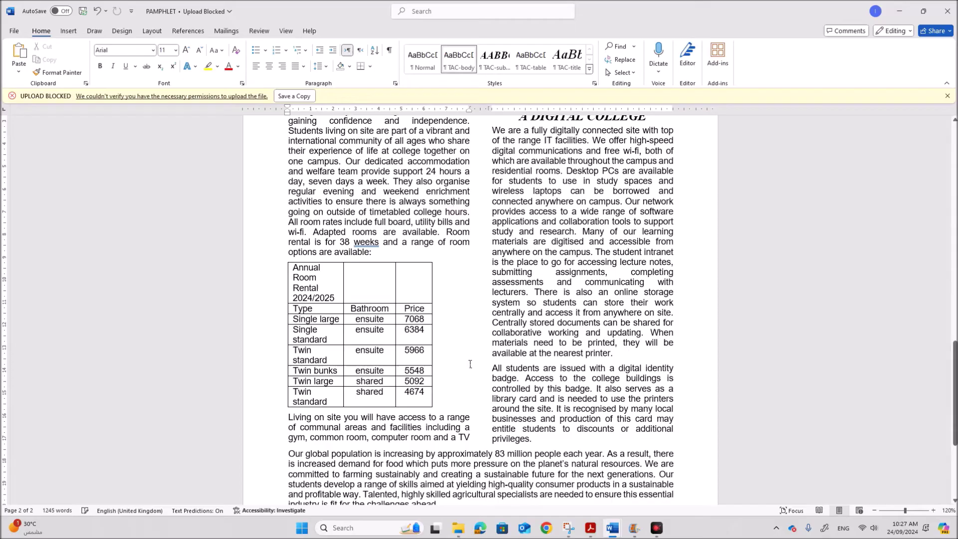
{"action": "left_click", "coordinate": [589, 527]}
Highlight question 10's requirement to merge and centre the table's first row
{"action": "scroll", "coordinate": [507, 381], "scroll_direction": "down", "scroll_amount": 3}
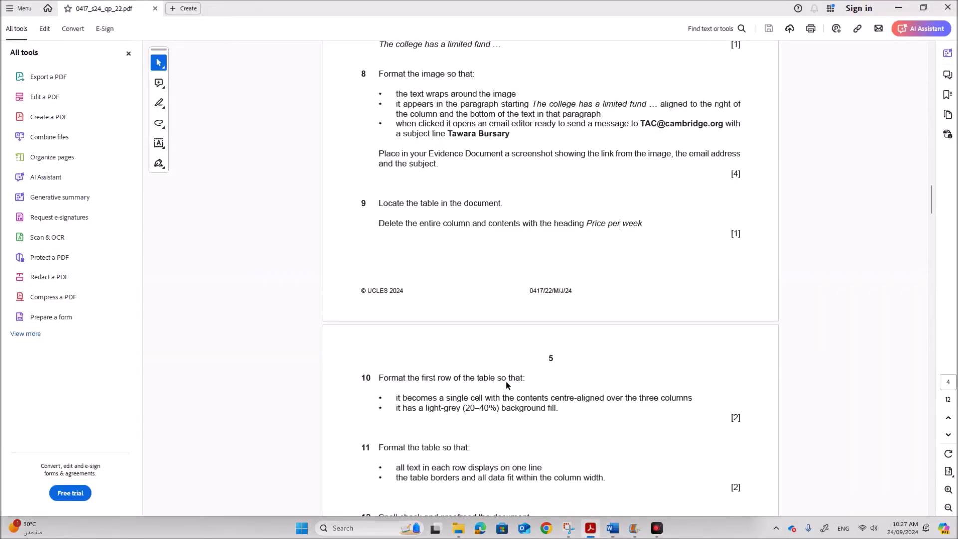
{"action": "scroll", "coordinate": [491, 392], "scroll_direction": "down", "scroll_amount": 1}
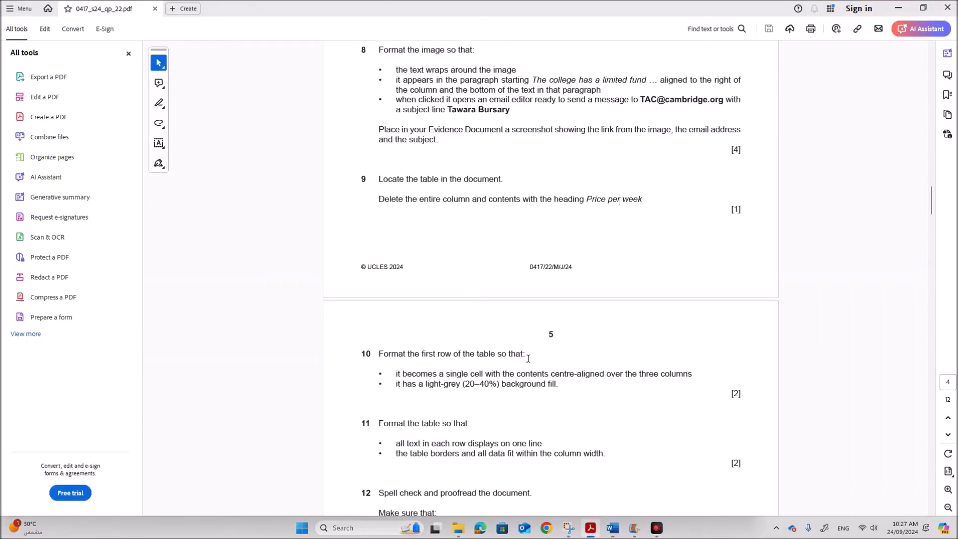
{"action": "left_click_drag", "start_coordinate": [394, 373], "coordinate": [694, 372]}
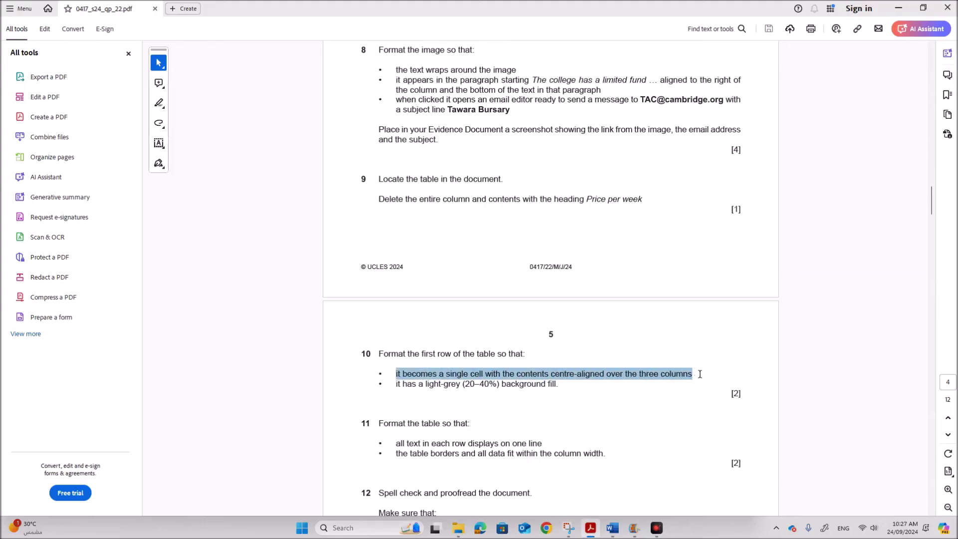
Return to PAMPHLET and select all cells in the rental table's first row
{"action": "mouse_move", "coordinate": [612, 524]}
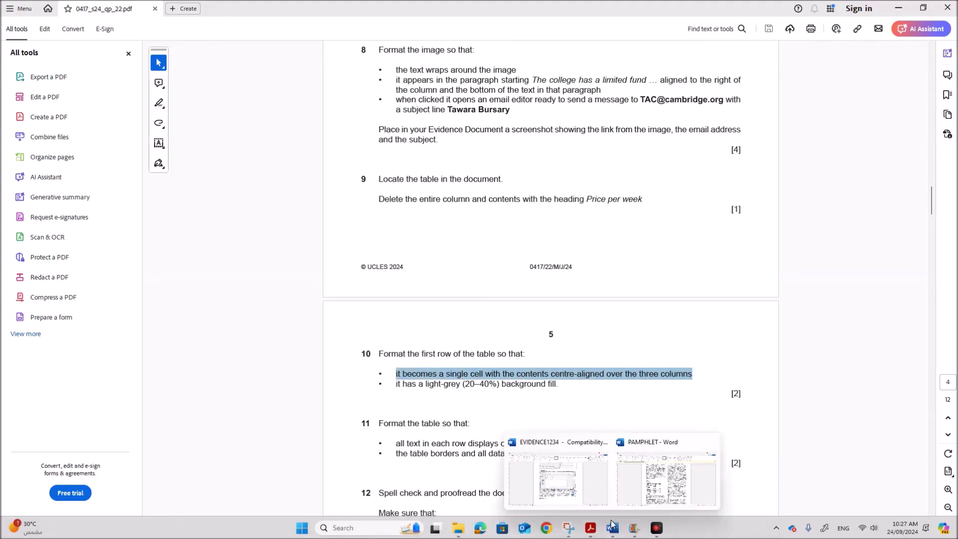
{"action": "left_click", "coordinate": [640, 495]}
{"action": "left_click_drag", "start_coordinate": [294, 284], "coordinate": [412, 290]}
Merge the first row into one cell and centre its title
{"action": "right_click", "coordinate": [329, 279]}
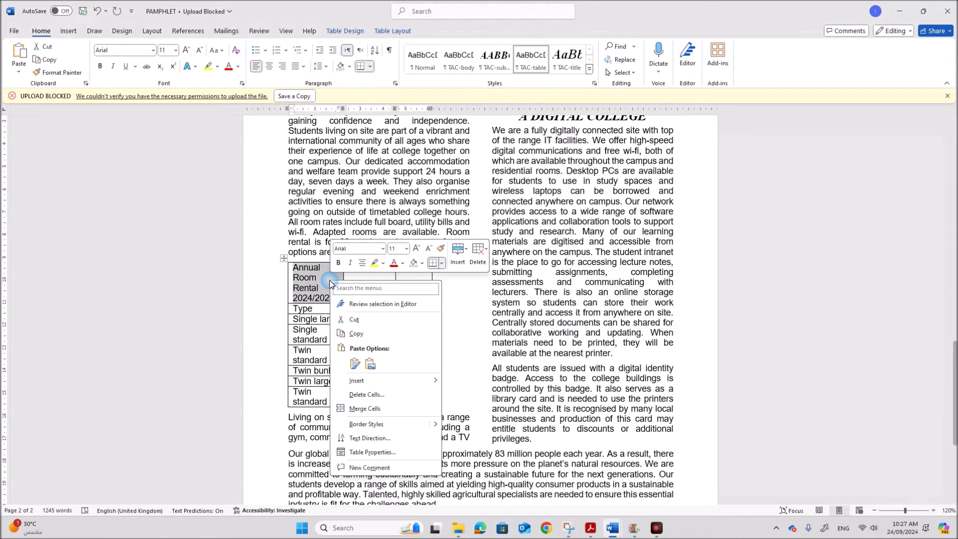
{"action": "left_click", "coordinate": [364, 408]}
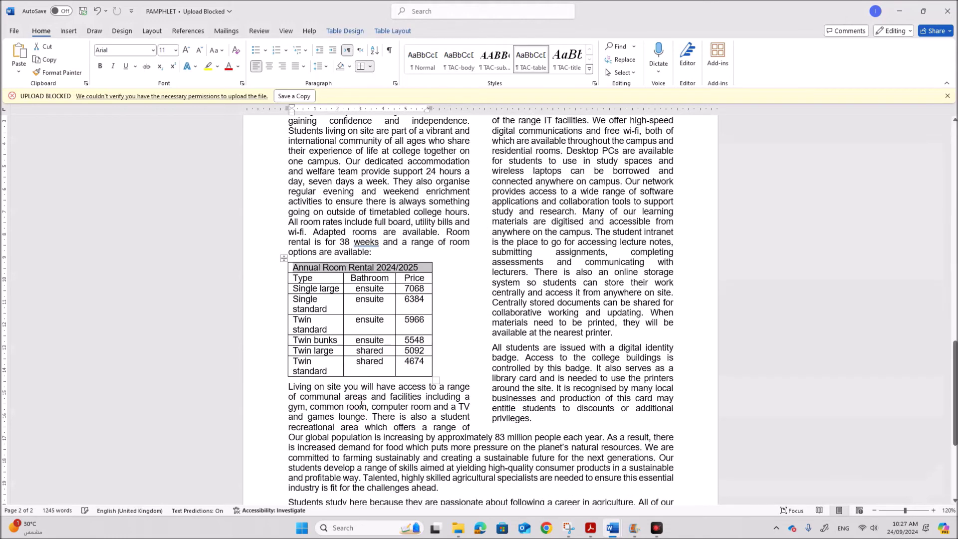
{"action": "left_click", "coordinate": [269, 66]}
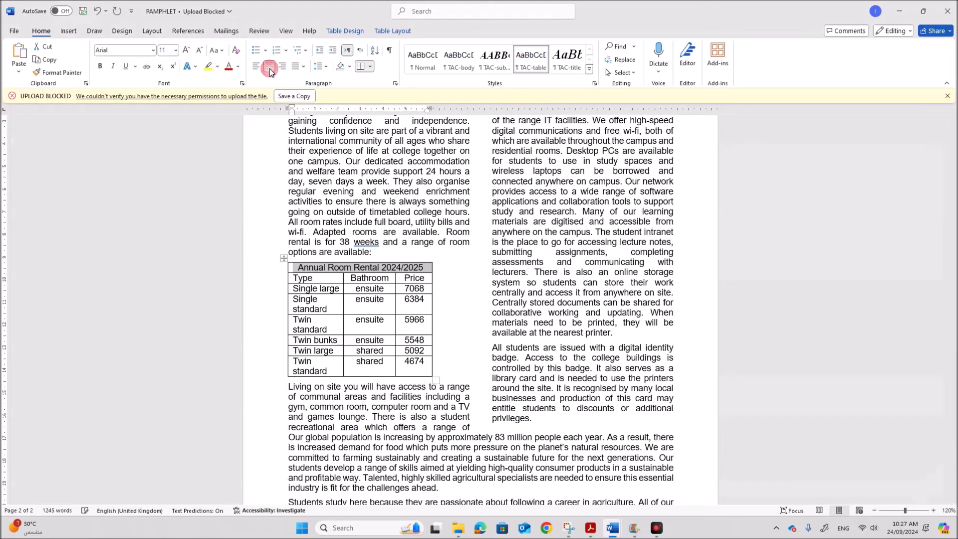
Shade the merged header row White, Background 1, Darker 25%, as the PDF requires
{"action": "left_click", "coordinate": [590, 528]}
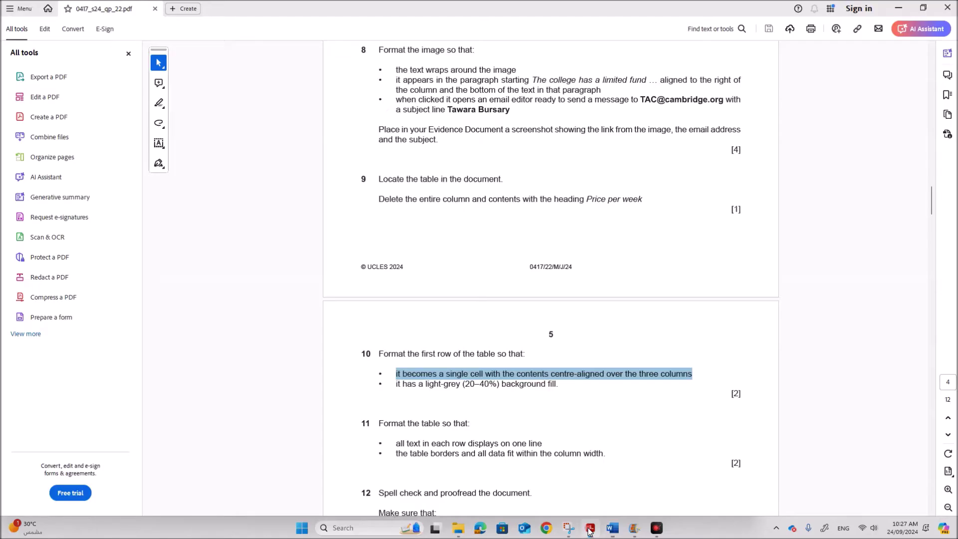
{"action": "left_click_drag", "start_coordinate": [395, 385], "coordinate": [564, 386]}
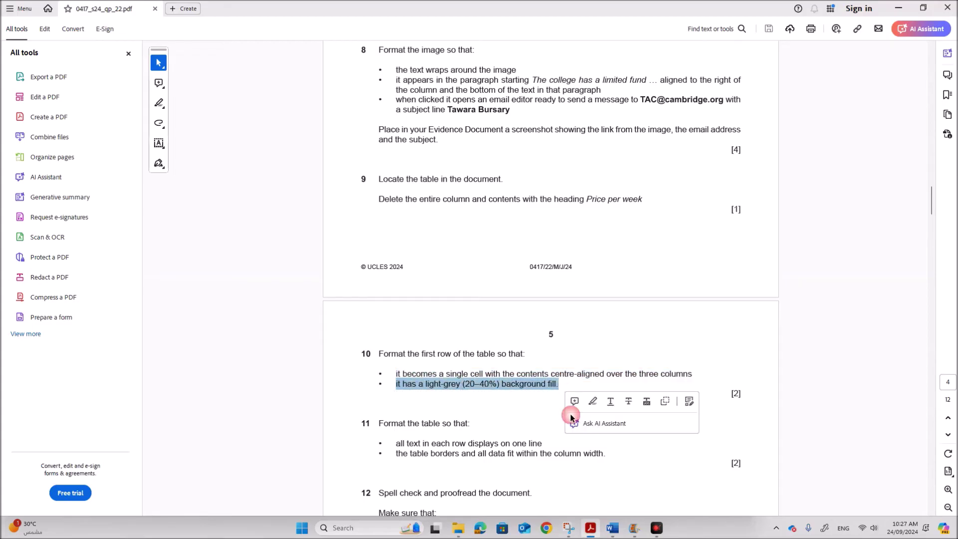
{"action": "left_click", "coordinate": [653, 477]}
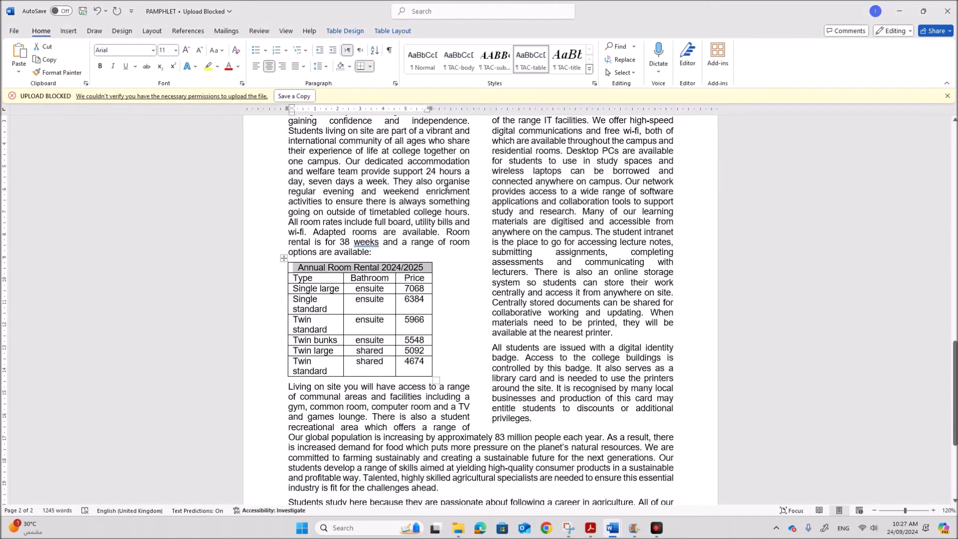
{"action": "left_click", "coordinate": [350, 68]}
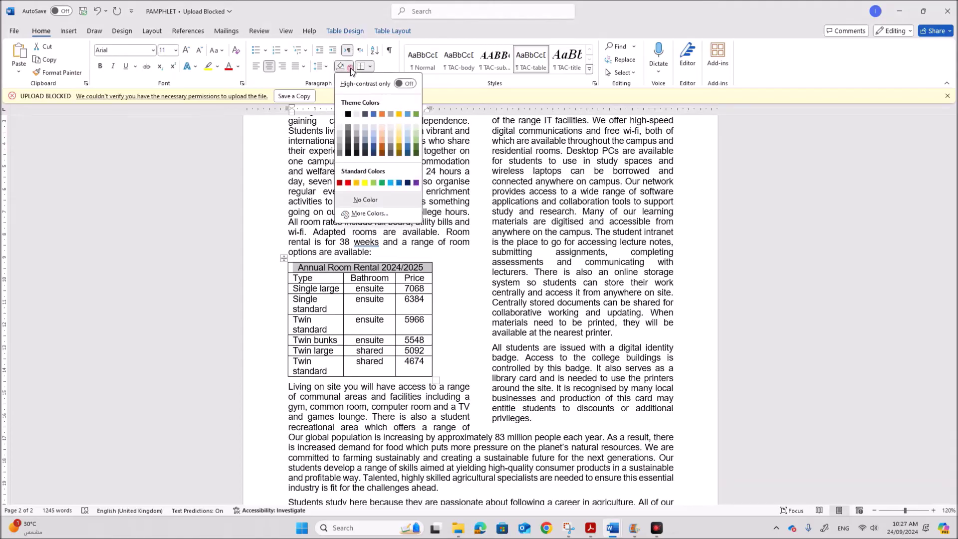
{"action": "left_click", "coordinate": [339, 142]}
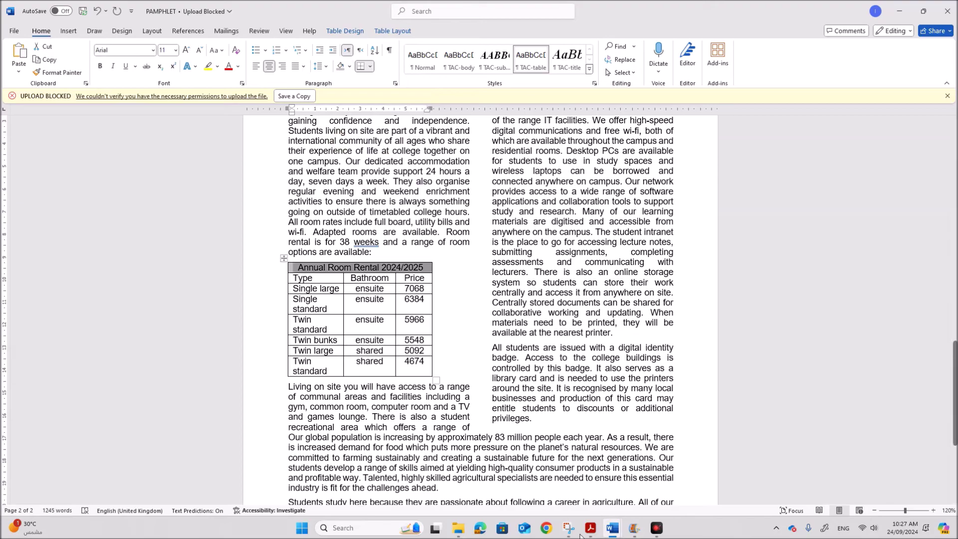
Read question 11's one-line-row and column-fit requirements in the PDF, then return to PAMPHLET
{"action": "left_click", "coordinate": [592, 532]}
{"action": "scroll", "coordinate": [535, 451], "scroll_direction": "down", "scroll_amount": 3}
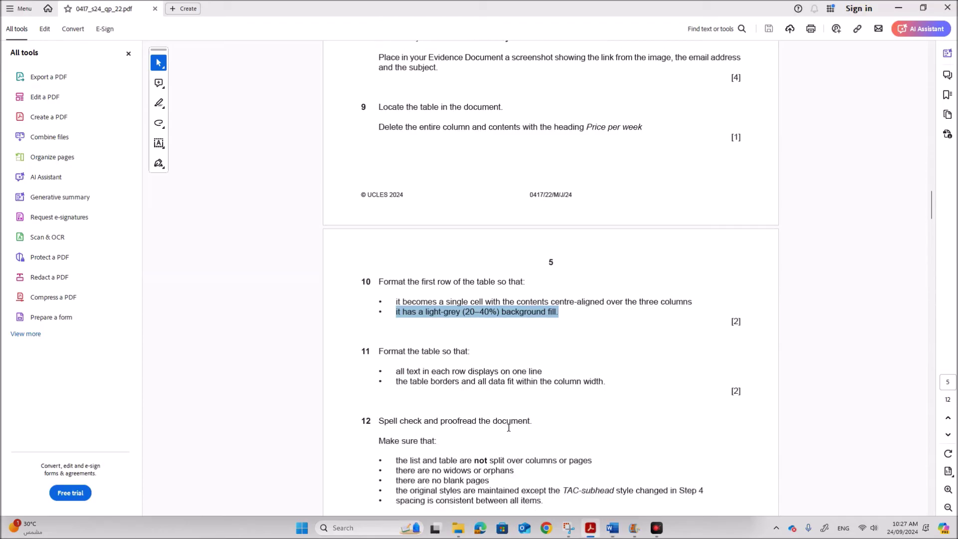
{"action": "left_click", "coordinate": [443, 375]}
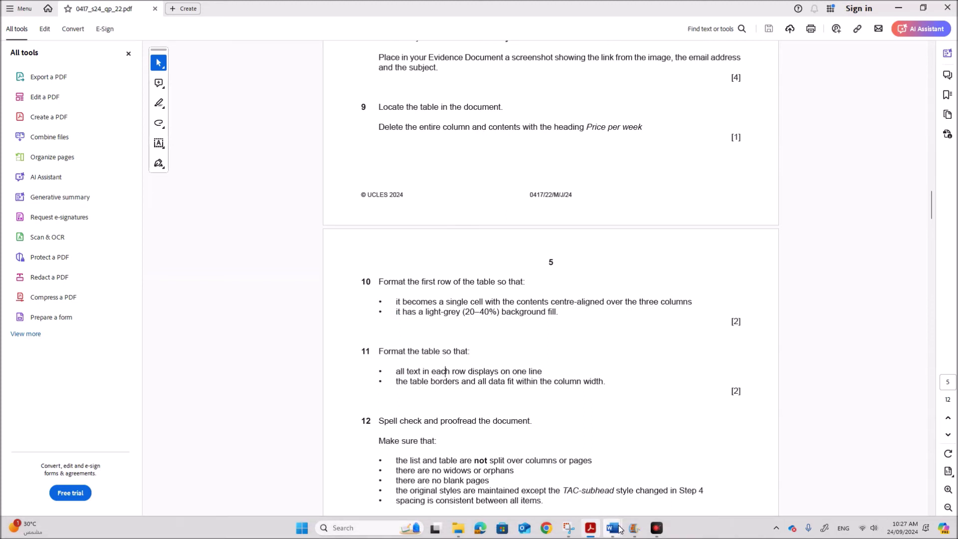
{"action": "mouse_move", "coordinate": [614, 527]}
{"action": "left_click", "coordinate": [646, 494]}
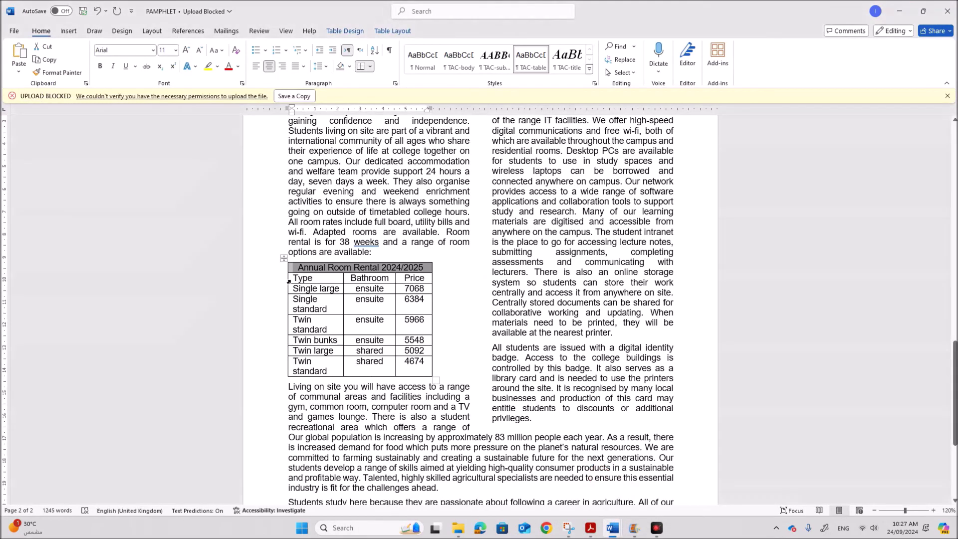
Apply AutoFit to Contents to the room-rental table so each row fits on one line
{"action": "left_click", "coordinate": [284, 257]}
{"action": "right_click", "coordinate": [304, 281]}
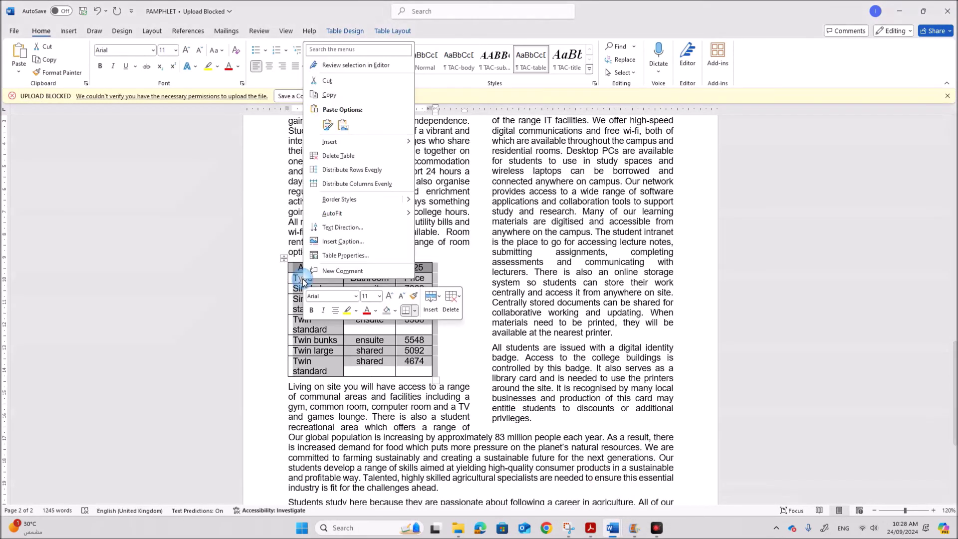
{"action": "mouse_move", "coordinate": [358, 220]}
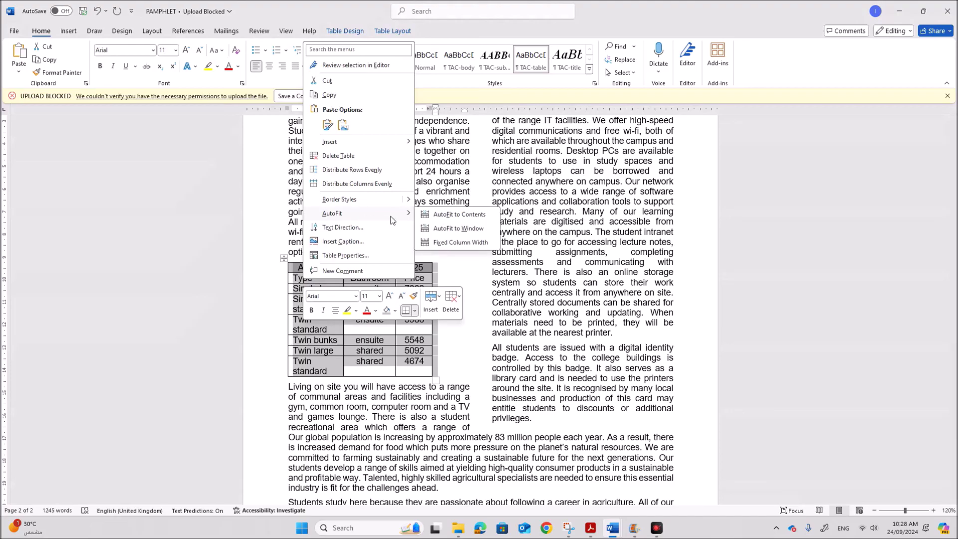
{"action": "left_click", "coordinate": [458, 218]}
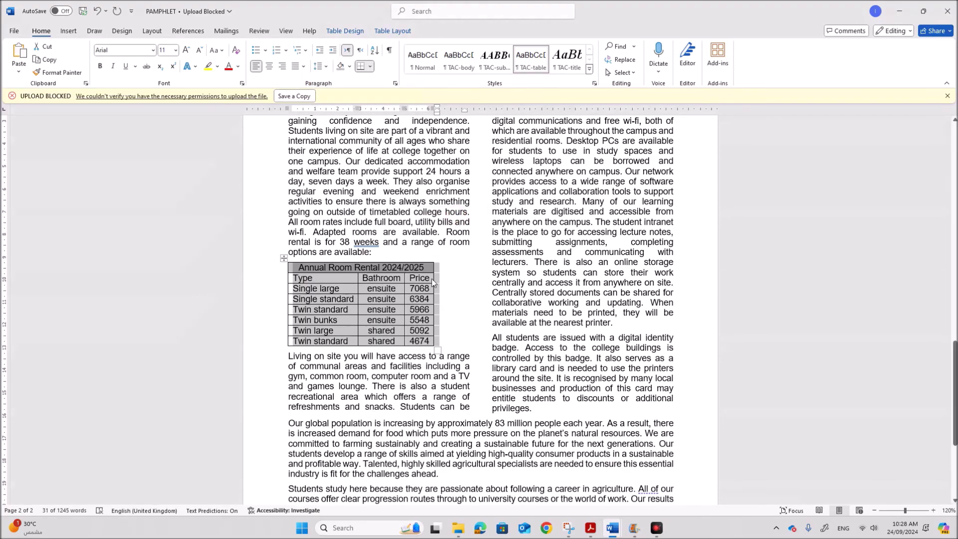
{"action": "left_click", "coordinate": [317, 299]}
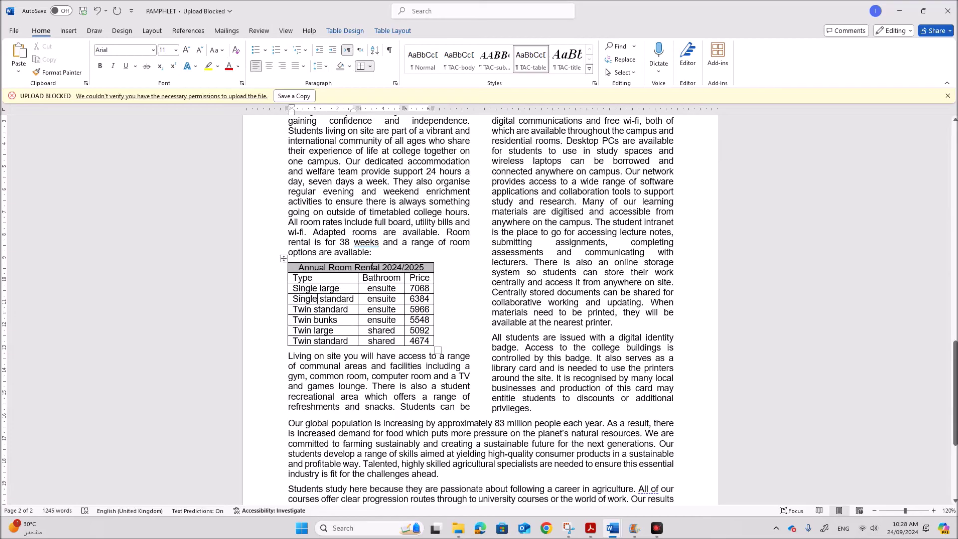
{"action": "left_click", "coordinate": [590, 528]}
Read question 12's spell-check and proofreading checklist, then return to PAMPHLET
{"action": "scroll", "coordinate": [557, 433], "scroll_direction": "down", "scroll_amount": 1}
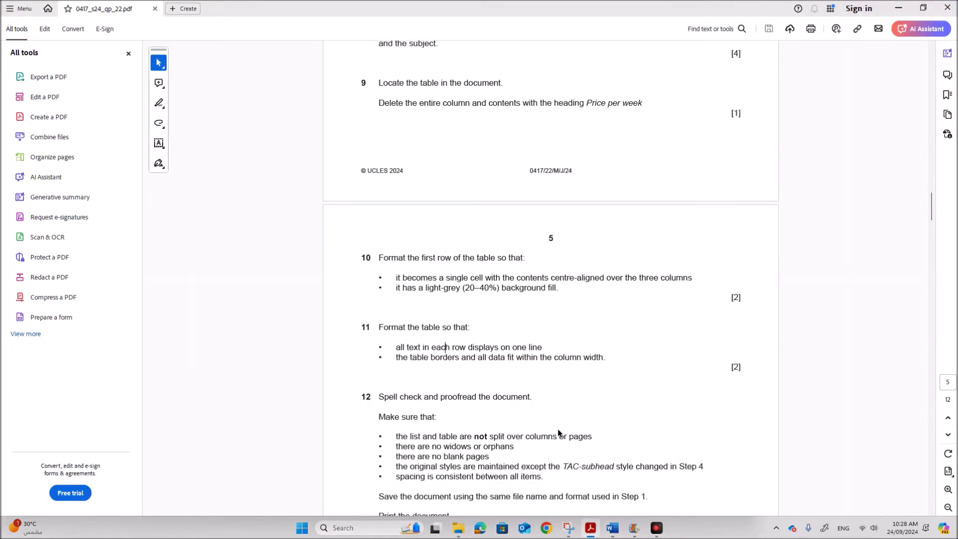
{"action": "scroll", "coordinate": [558, 429], "scroll_direction": "down", "scroll_amount": 1}
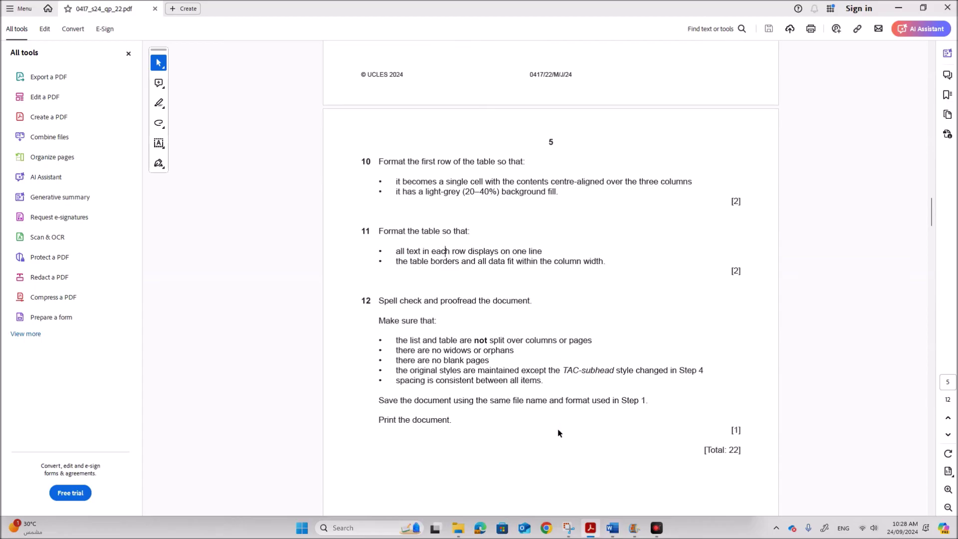
{"action": "scroll", "coordinate": [558, 433], "scroll_direction": "up", "scroll_amount": 1}
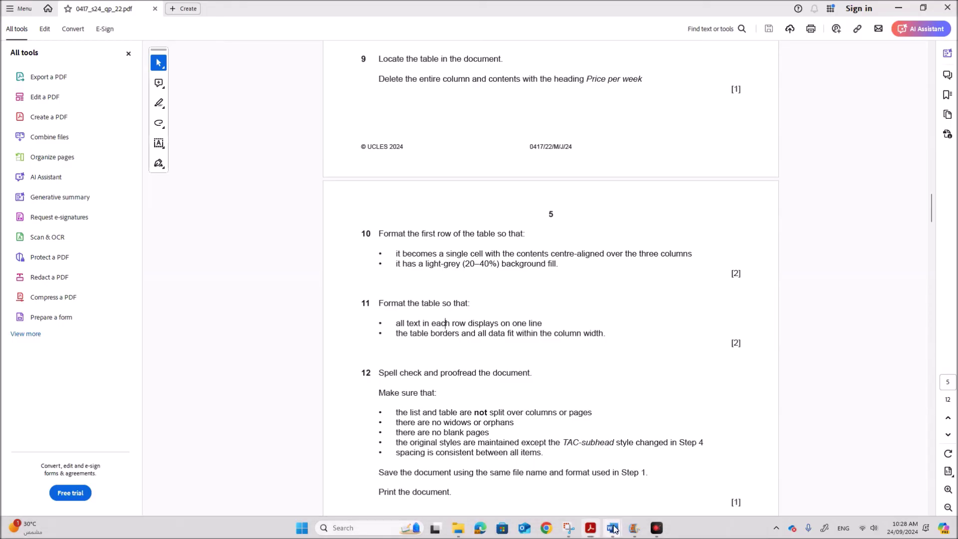
{"action": "mouse_move", "coordinate": [612, 527]}
{"action": "left_click", "coordinate": [654, 494]}
Dismiss the upload warning and run Spelling and Grammar from the document title
{"action": "scroll", "coordinate": [603, 420], "scroll_direction": "up", "scroll_amount": 10}
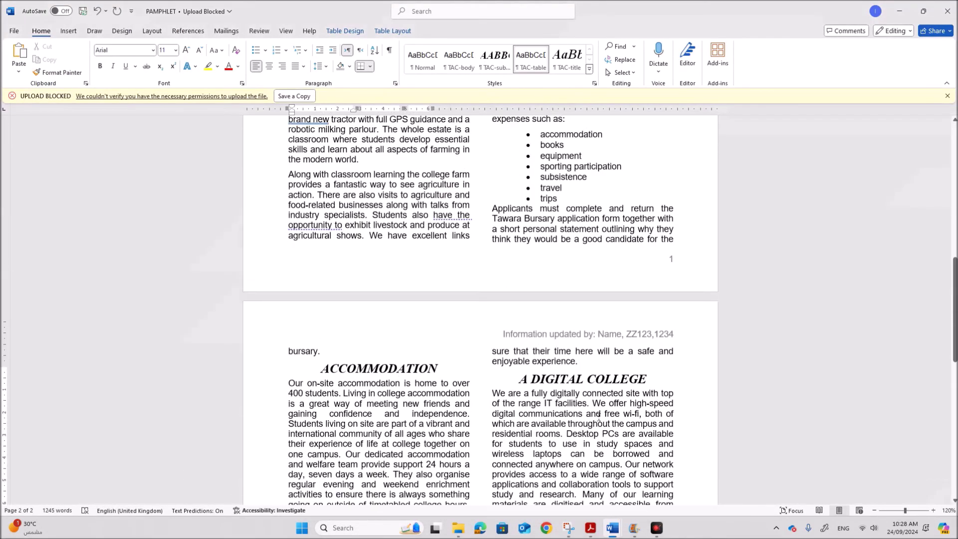
{"action": "left_click", "coordinate": [946, 95]}
{"action": "scroll", "coordinate": [463, 369], "scroll_direction": "up", "scroll_amount": 10}
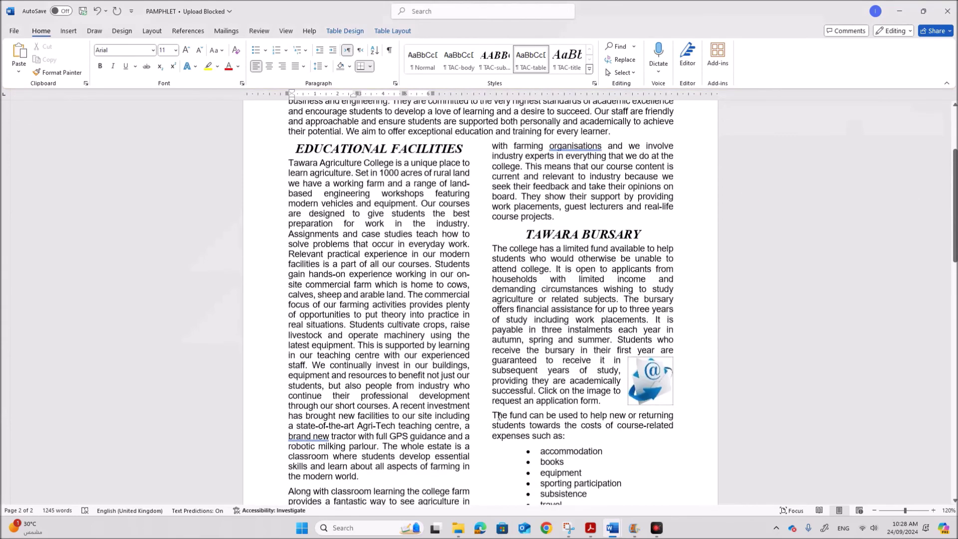
{"action": "left_click", "coordinate": [387, 165]}
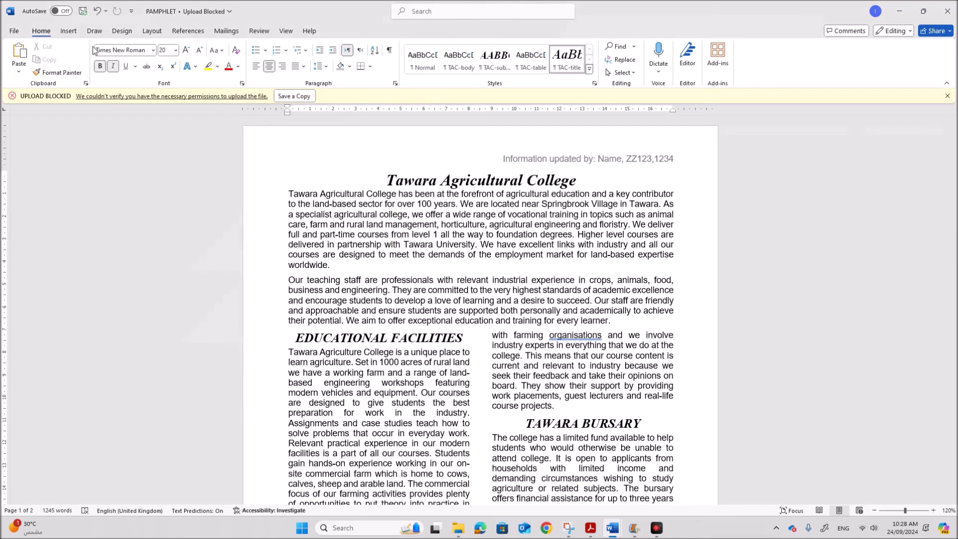
{"action": "left_click", "coordinate": [267, 32]}
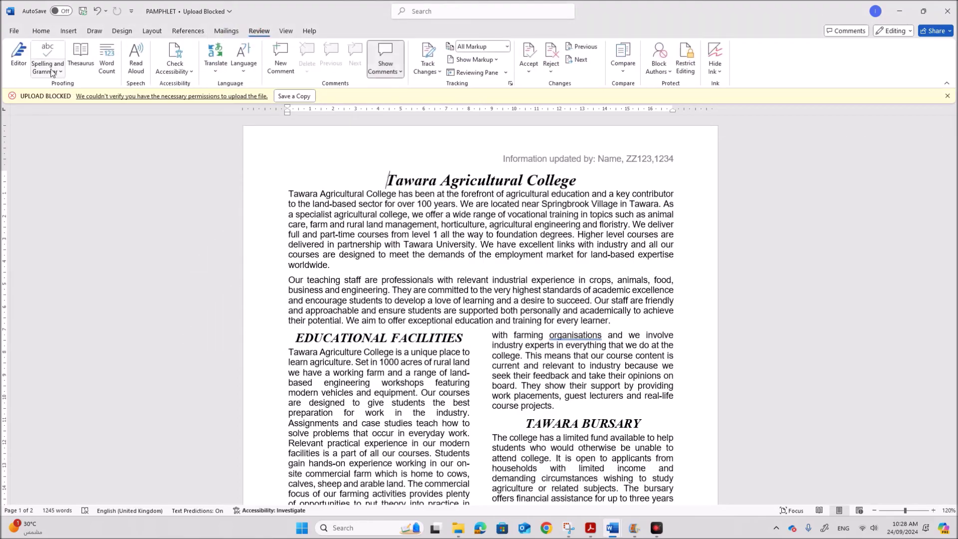
{"action": "left_click", "coordinate": [55, 61]}
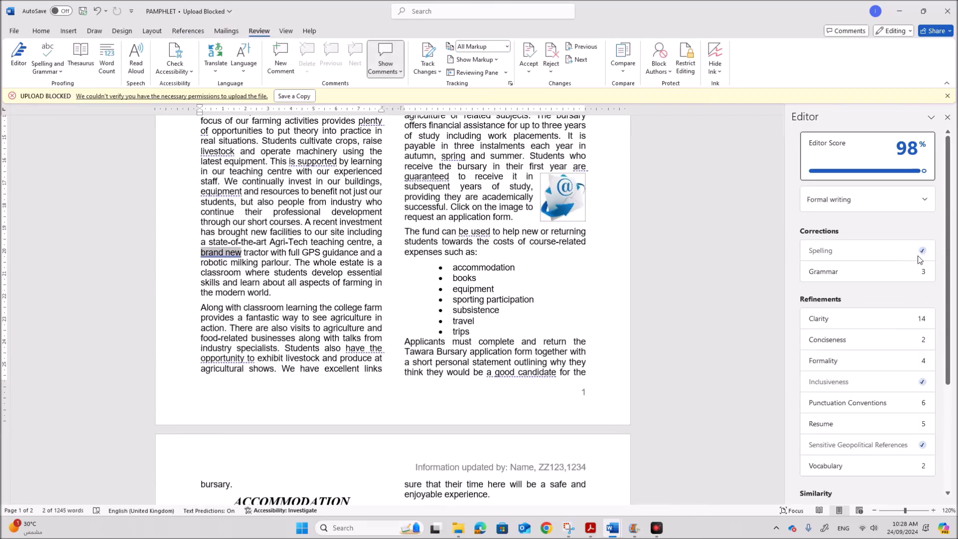
Review the Editor pane's 83% result, then go back to the question paper PDF
{"action": "scroll", "coordinate": [455, 333], "scroll_direction": "up", "scroll_amount": 4}
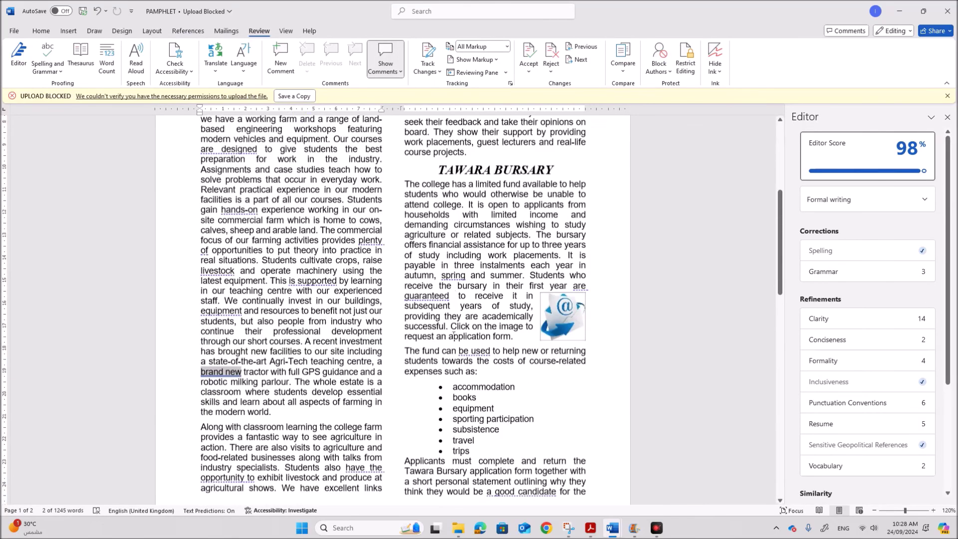
{"action": "scroll", "coordinate": [454, 333], "scroll_direction": "down", "scroll_amount": 4}
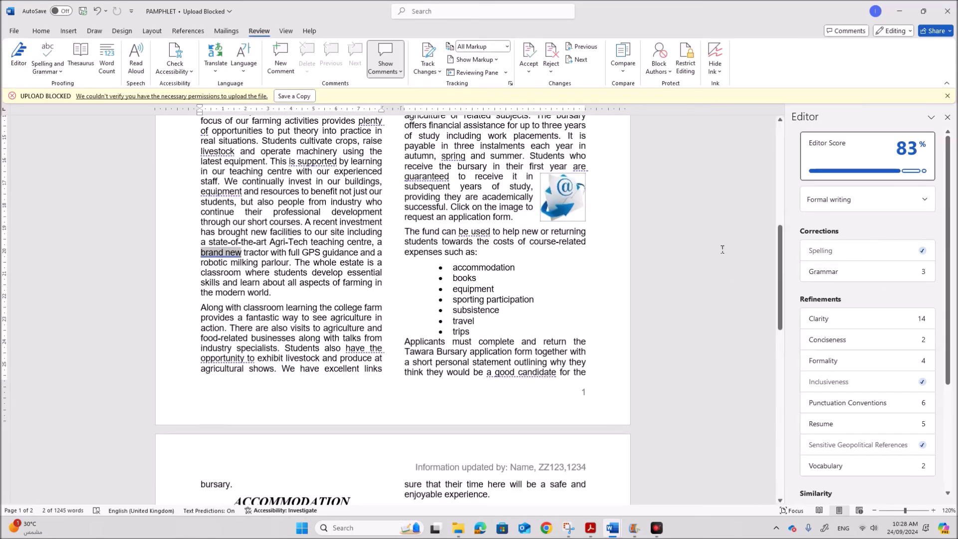
{"action": "left_click", "coordinate": [948, 97]}
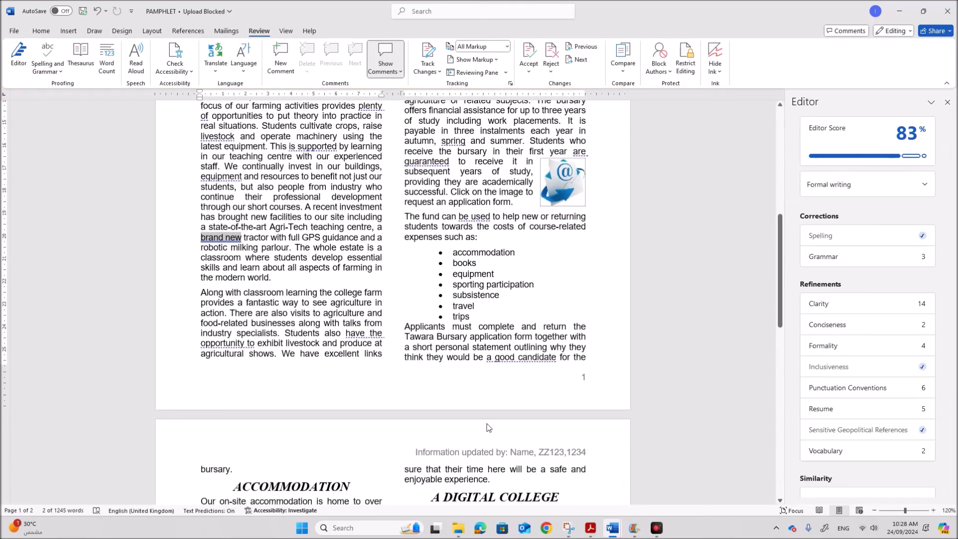
{"action": "left_click", "coordinate": [590, 527]}
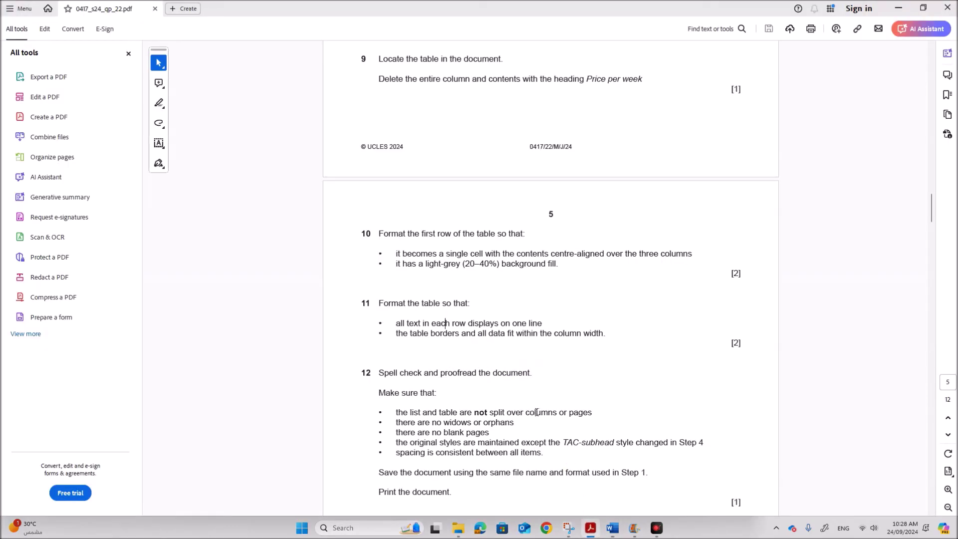
Highlight question 12's widow, blank-page, style and spacing checks, then return to PAMPHLET
{"action": "scroll", "coordinate": [536, 412], "scroll_direction": "down", "scroll_amount": 1}
{"action": "scroll", "coordinate": [533, 410], "scroll_direction": "down", "scroll_amount": 2}
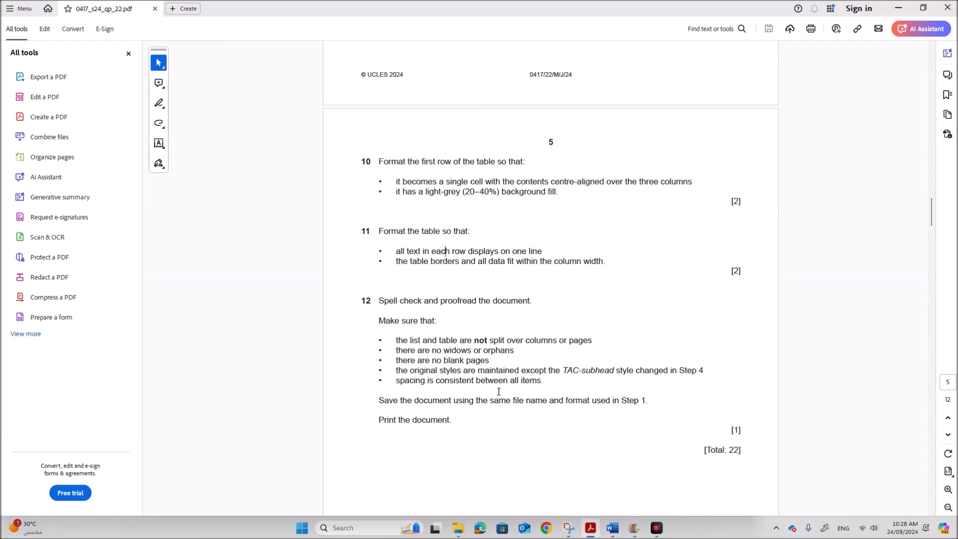
{"action": "left_click_drag", "start_coordinate": [397, 351], "coordinate": [551, 384]}
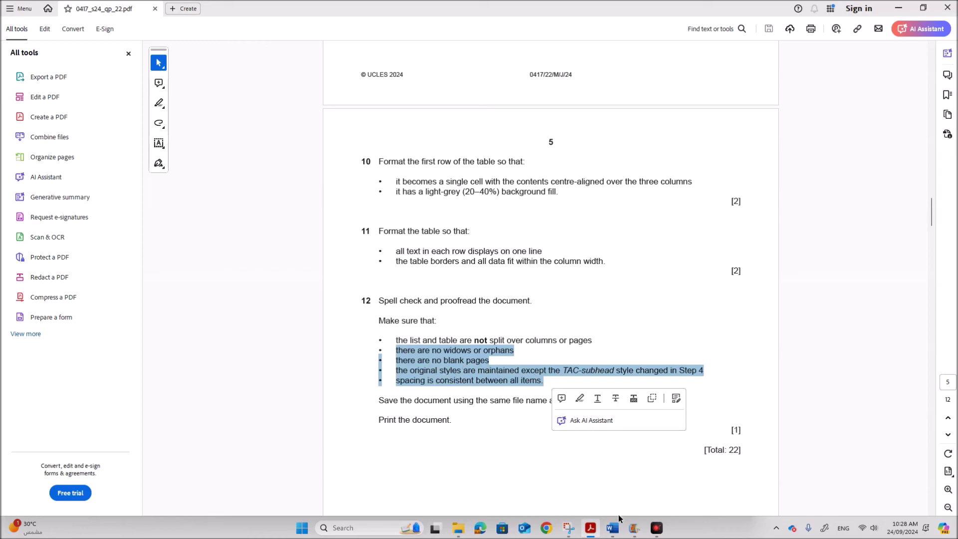
{"action": "mouse_move", "coordinate": [616, 522]}
{"action": "left_click", "coordinate": [642, 470]}
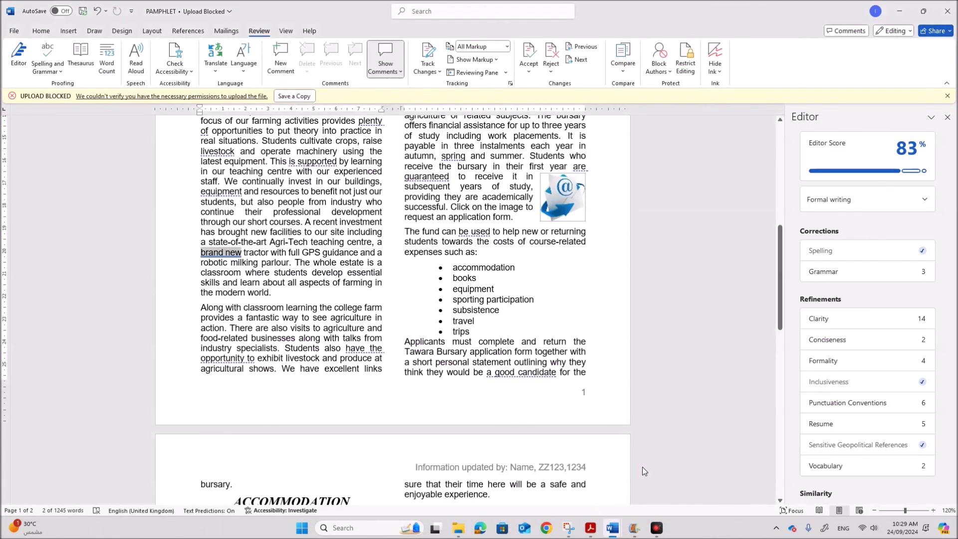
Insert a page break before 'Applicants' so the widowed word 'bursary' moves with it
{"action": "scroll", "coordinate": [642, 466], "scroll_direction": "up", "scroll_amount": 10}
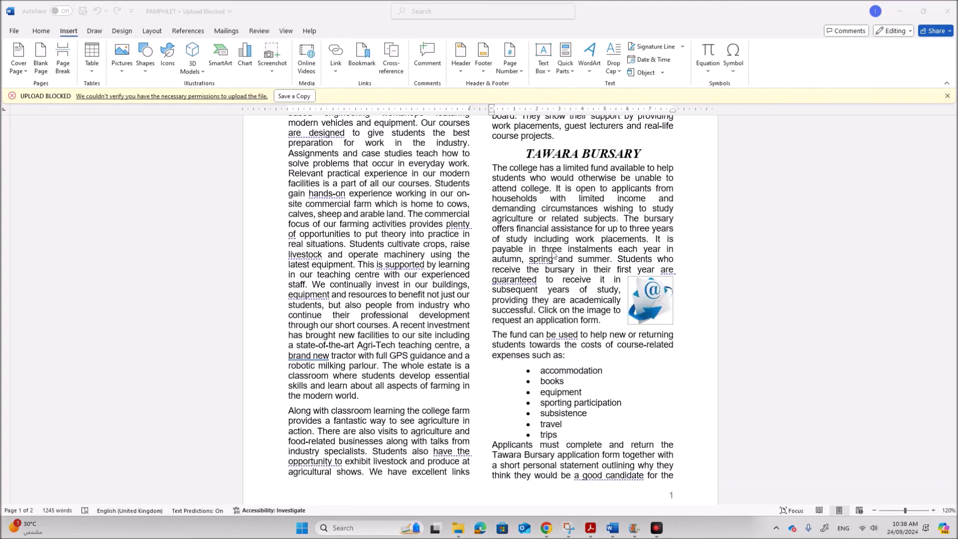
{"action": "scroll", "coordinate": [552, 254], "scroll_direction": "down", "scroll_amount": 5}
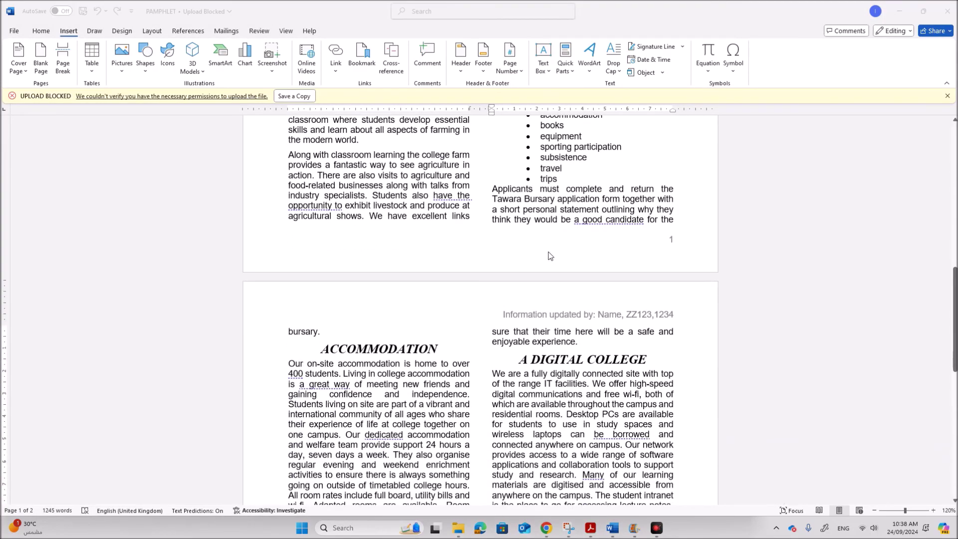
{"action": "left_click", "coordinate": [290, 330]}
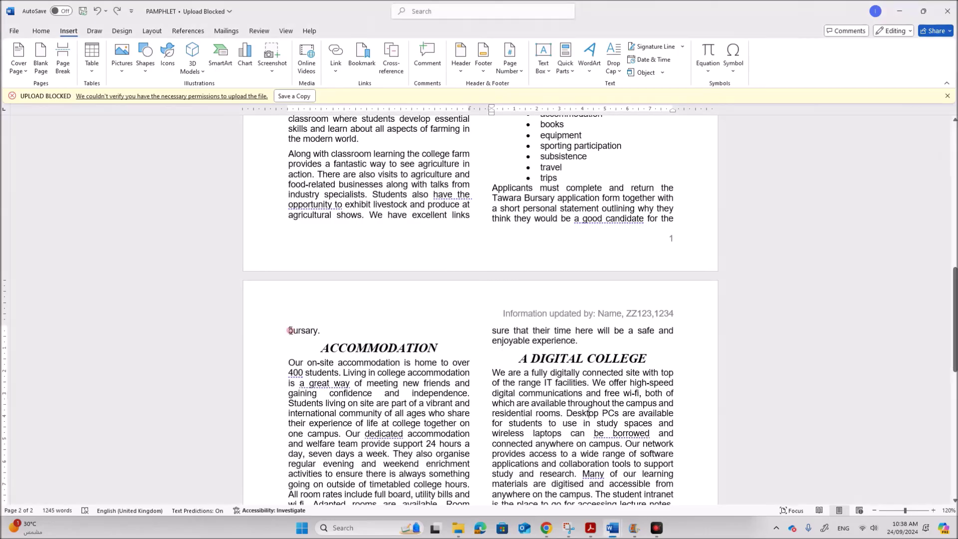
{"action": "left_click_drag", "start_coordinate": [290, 330], "coordinate": [321, 332]}
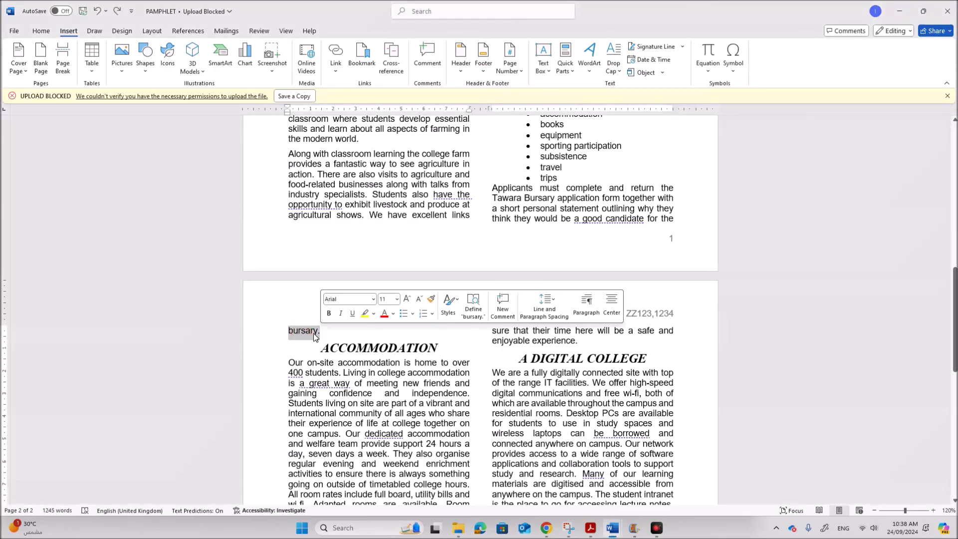
{"action": "left_click", "coordinate": [530, 198]}
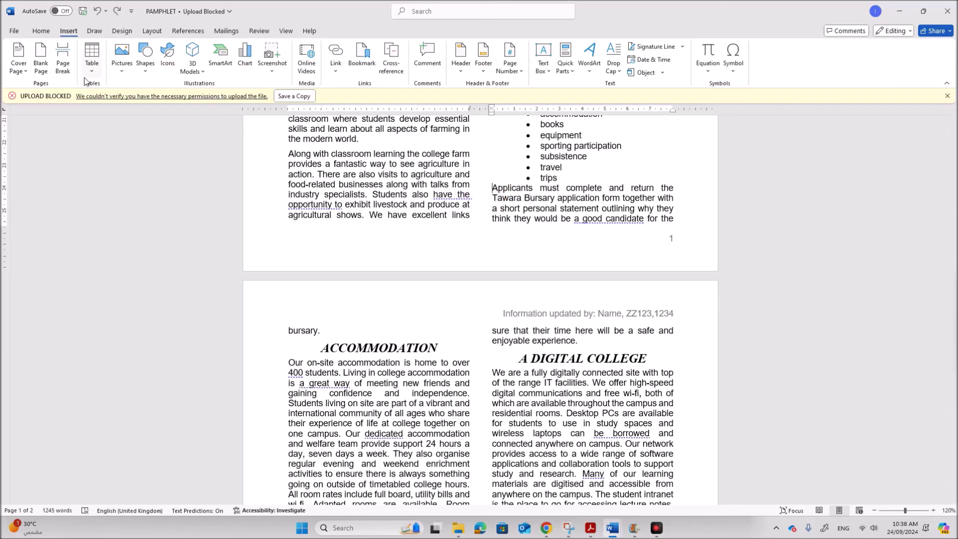
{"action": "left_click", "coordinate": [63, 66]}
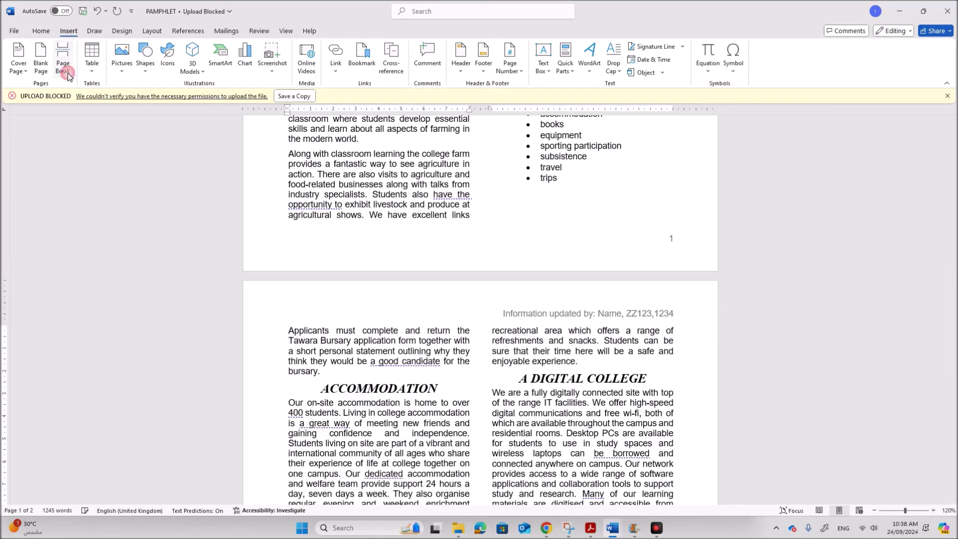
Widen the rental table's Price and Bathroom columns by dragging their borders
{"action": "scroll", "coordinate": [412, 333], "scroll_direction": "down", "scroll_amount": 3}
{"action": "scroll", "coordinate": [413, 334], "scroll_direction": "down", "scroll_amount": 5}
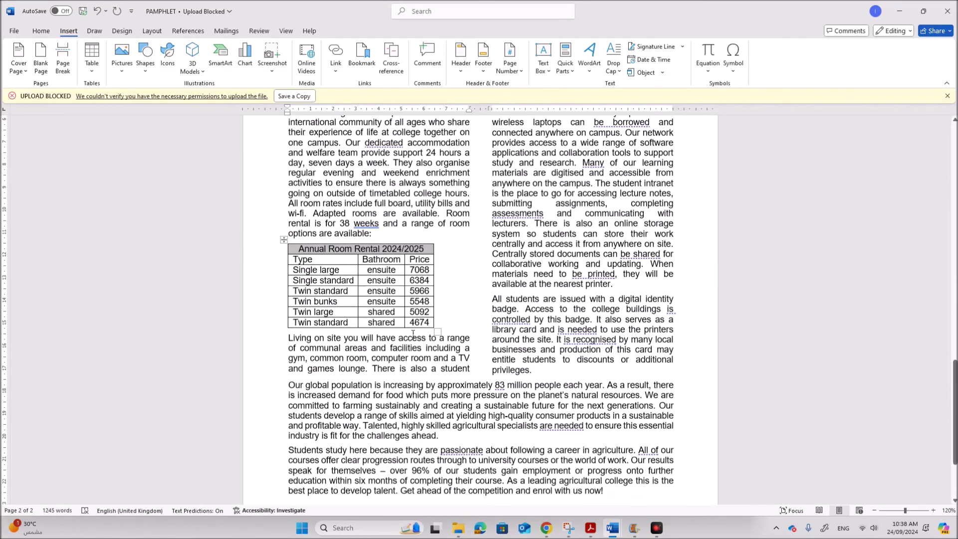
{"action": "scroll", "coordinate": [430, 324], "scroll_direction": "up", "scroll_amount": 3}
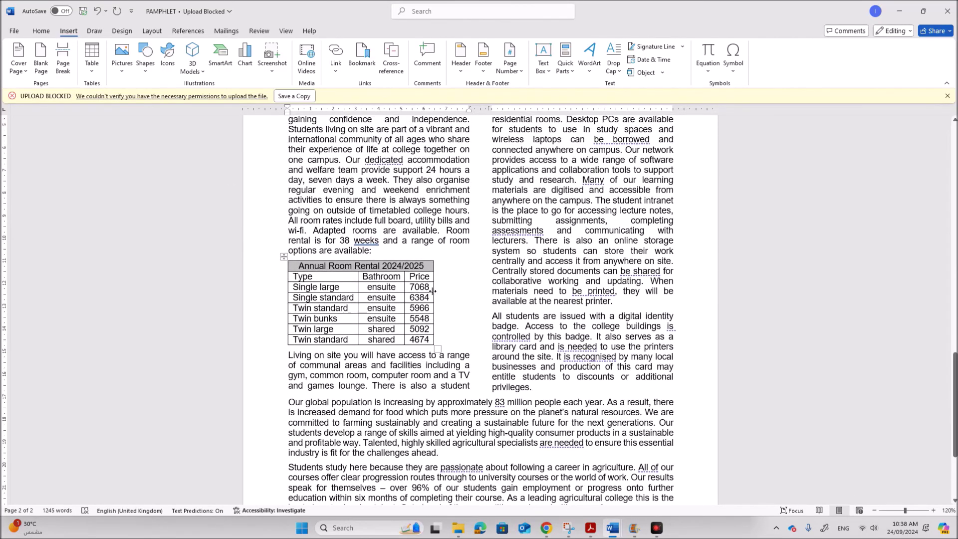
{"action": "left_click_drag", "start_coordinate": [433, 290], "coordinate": [462, 295]}
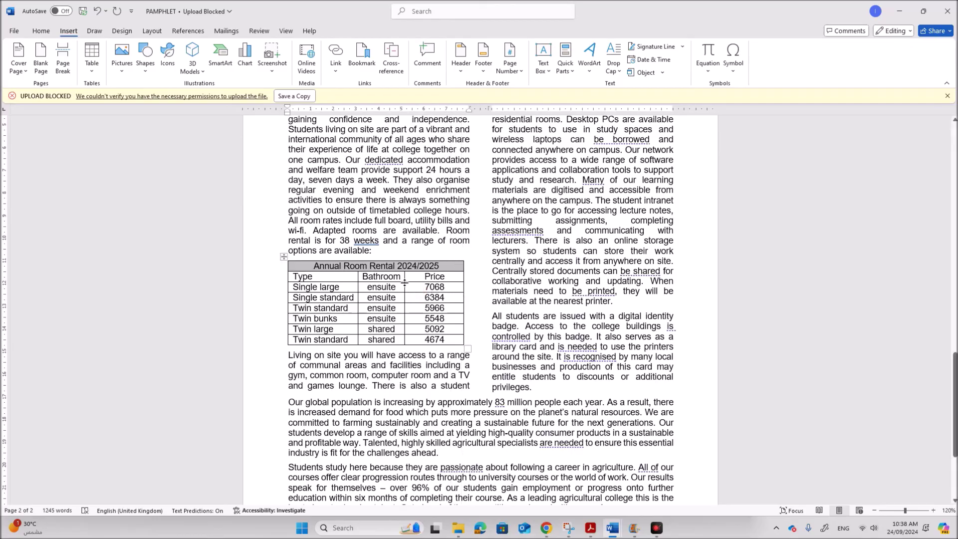
{"action": "left_click_drag", "start_coordinate": [404, 282], "coordinate": [404, 280]}
{"action": "left_click_drag", "start_coordinate": [404, 279], "coordinate": [413, 278]}
{"action": "double_click", "coordinate": [511, 387]}
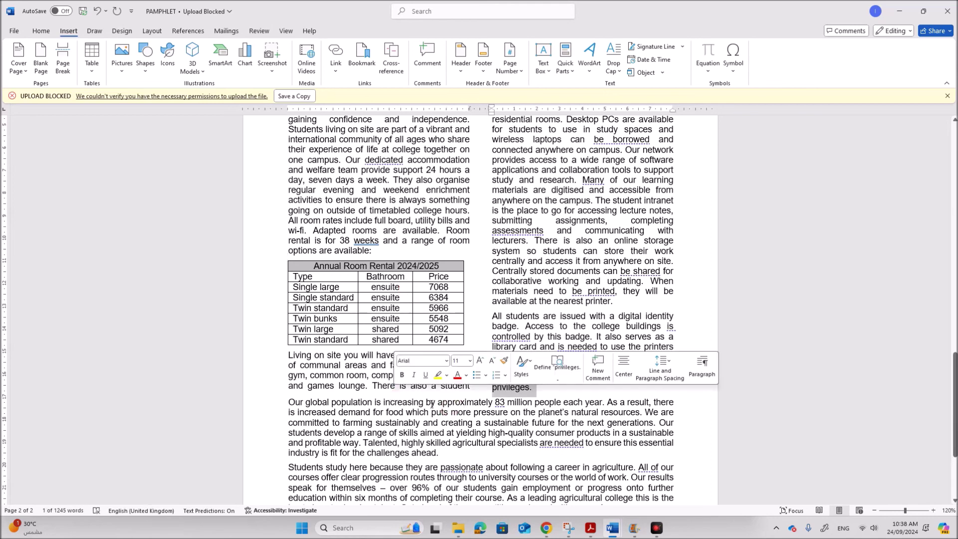
{"action": "left_click", "coordinate": [343, 412]}
{"action": "scroll", "coordinate": [405, 383], "scroll_direction": "down", "scroll_amount": 4}
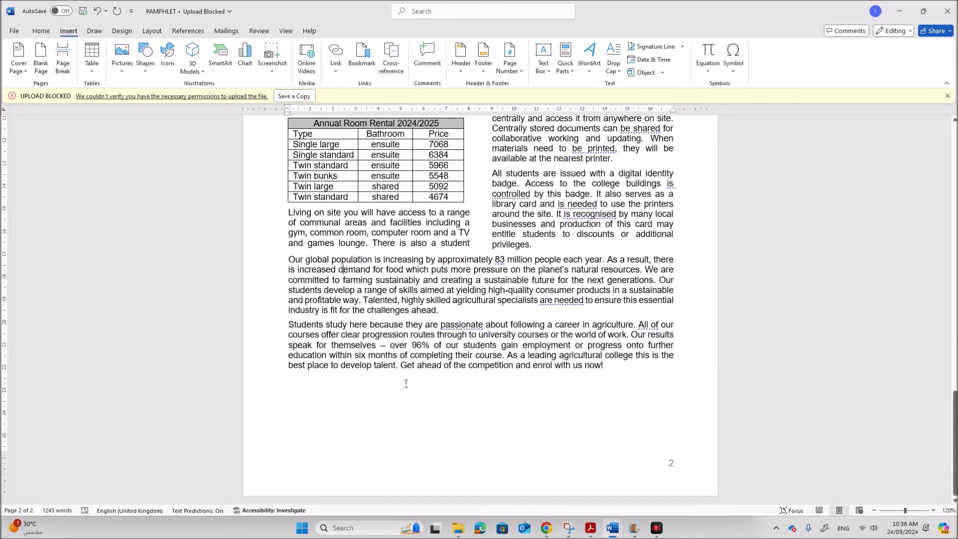
{"action": "scroll", "coordinate": [421, 366], "scroll_direction": "up", "scroll_amount": 20}
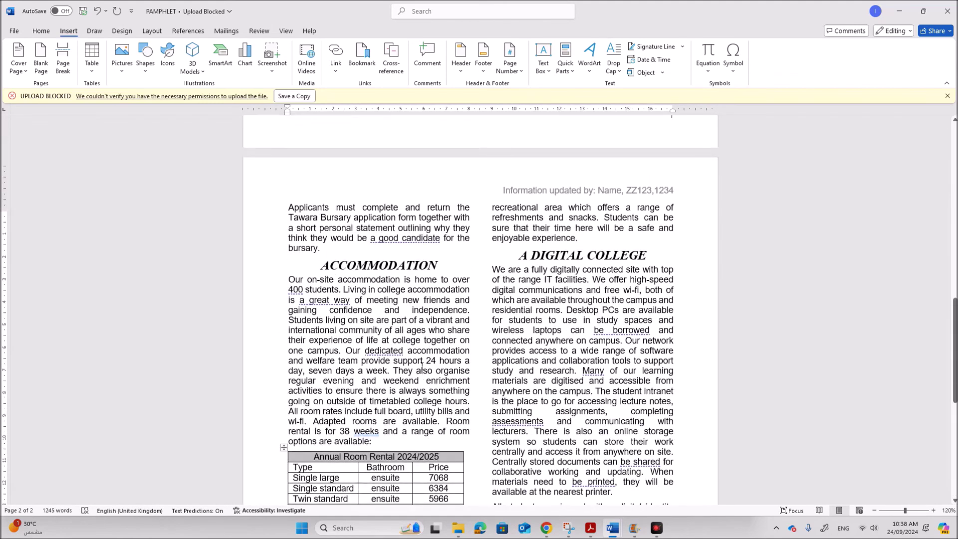
Scroll through questions 9 to 12 on page 5 of the exam paper
{"action": "scroll", "coordinate": [421, 366], "scroll_direction": "up", "scroll_amount": 3}
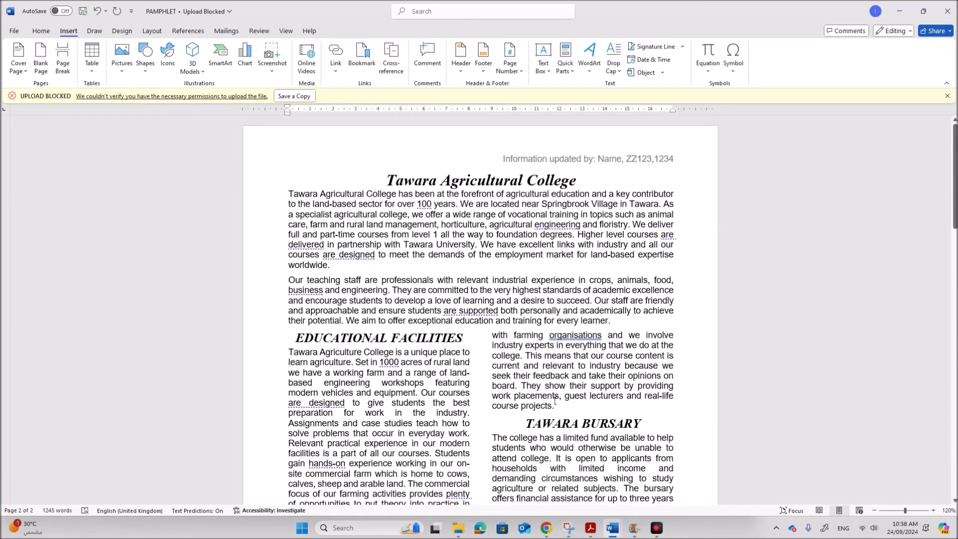
{"action": "left_click", "coordinate": [591, 527]}
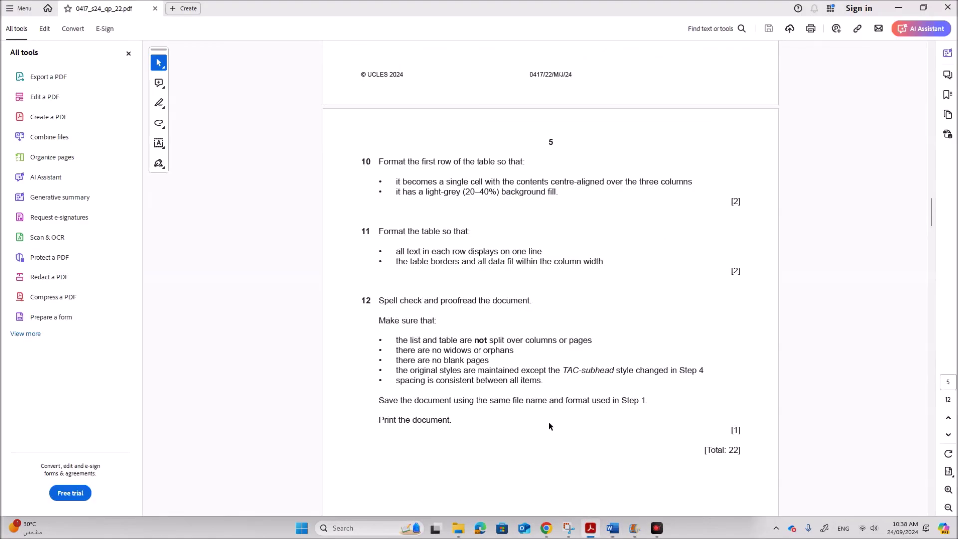
{"action": "scroll", "coordinate": [460, 376], "scroll_direction": "down", "scroll_amount": 5}
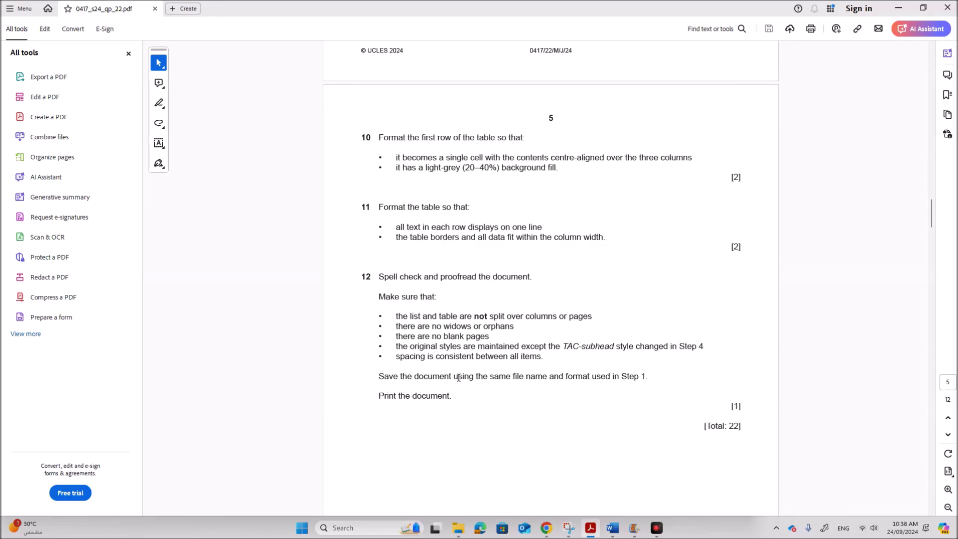
{"action": "scroll", "coordinate": [460, 379], "scroll_direction": "down", "scroll_amount": 6}
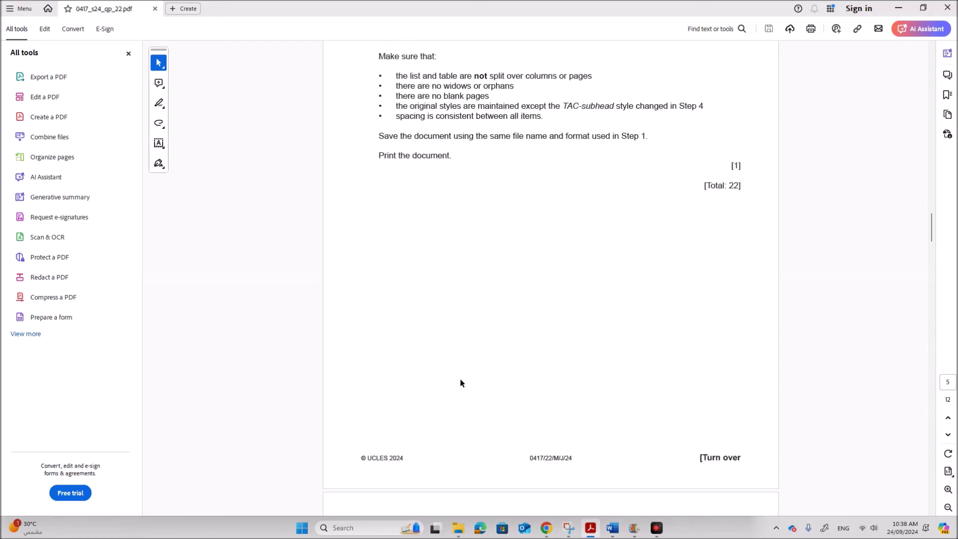
{"action": "scroll", "coordinate": [460, 379], "scroll_direction": "up", "scroll_amount": 5}
{"action": "scroll", "coordinate": [449, 371], "scroll_direction": "up", "scroll_amount": 5}
{"action": "scroll", "coordinate": [478, 382], "scroll_direction": "down", "scroll_amount": 15}
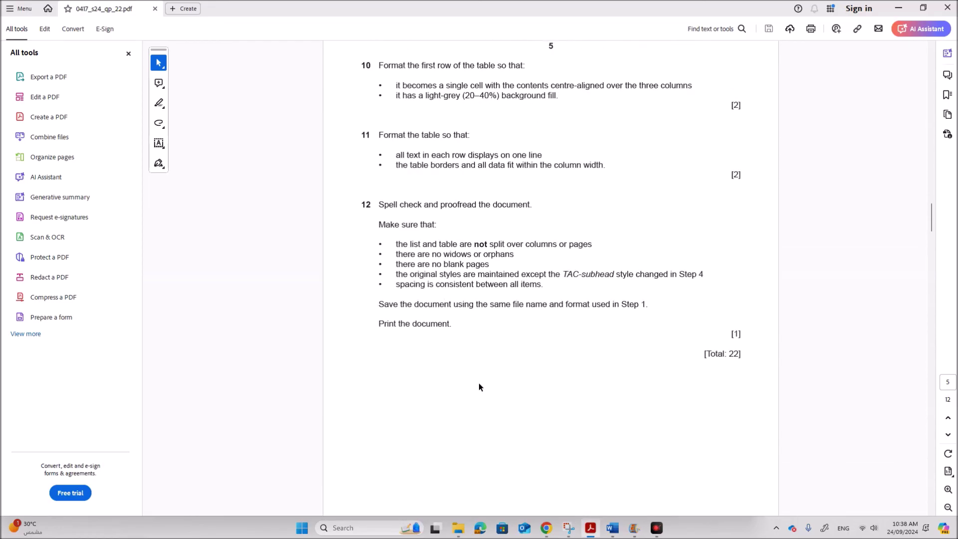
{"action": "scroll", "coordinate": [479, 387], "scroll_direction": "down", "scroll_amount": 2}
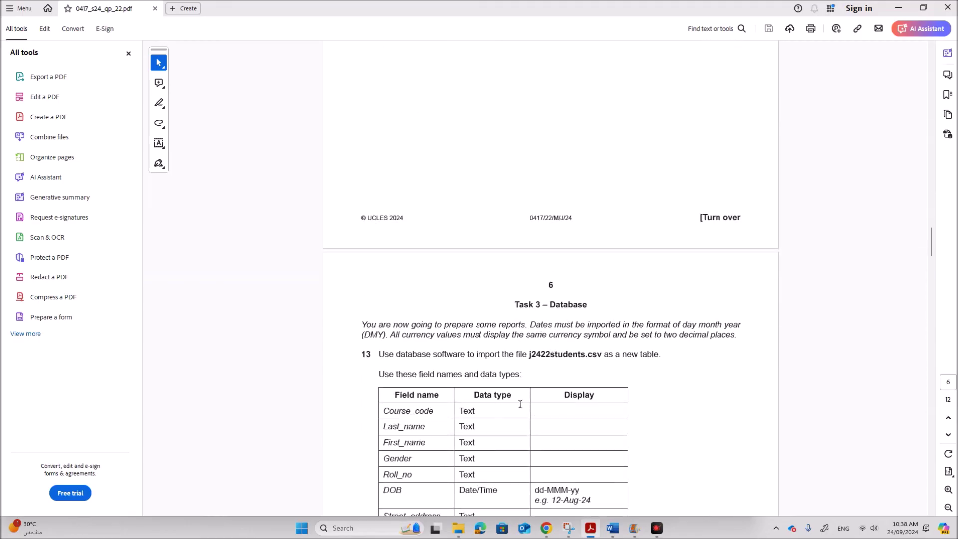
{"action": "scroll", "coordinate": [572, 405], "scroll_direction": "up", "scroll_amount": 5}
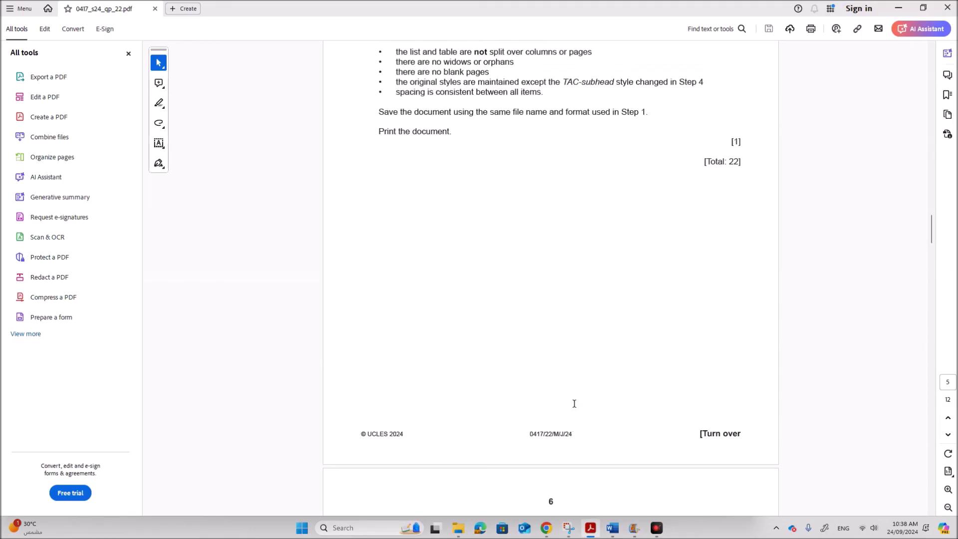
{"action": "scroll", "coordinate": [573, 403], "scroll_direction": "up", "scroll_amount": 8}
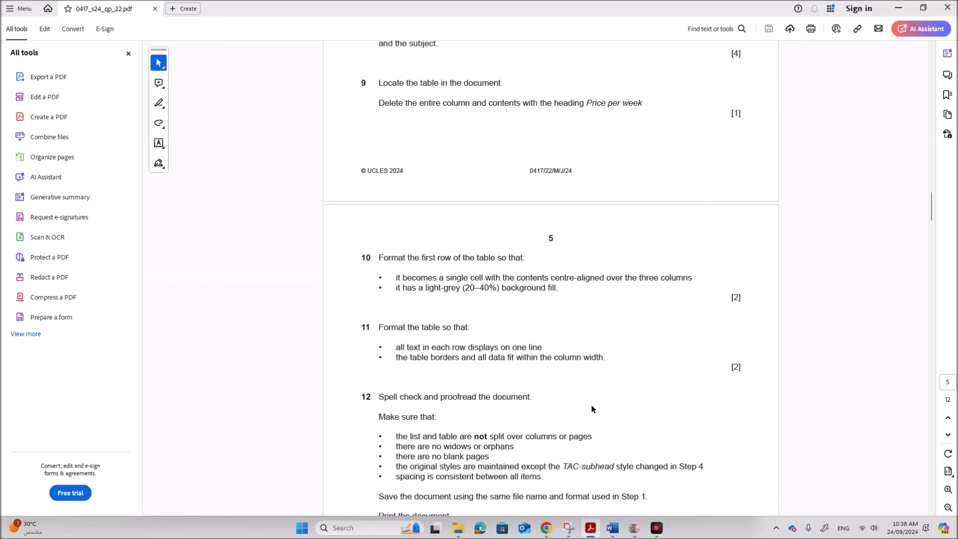